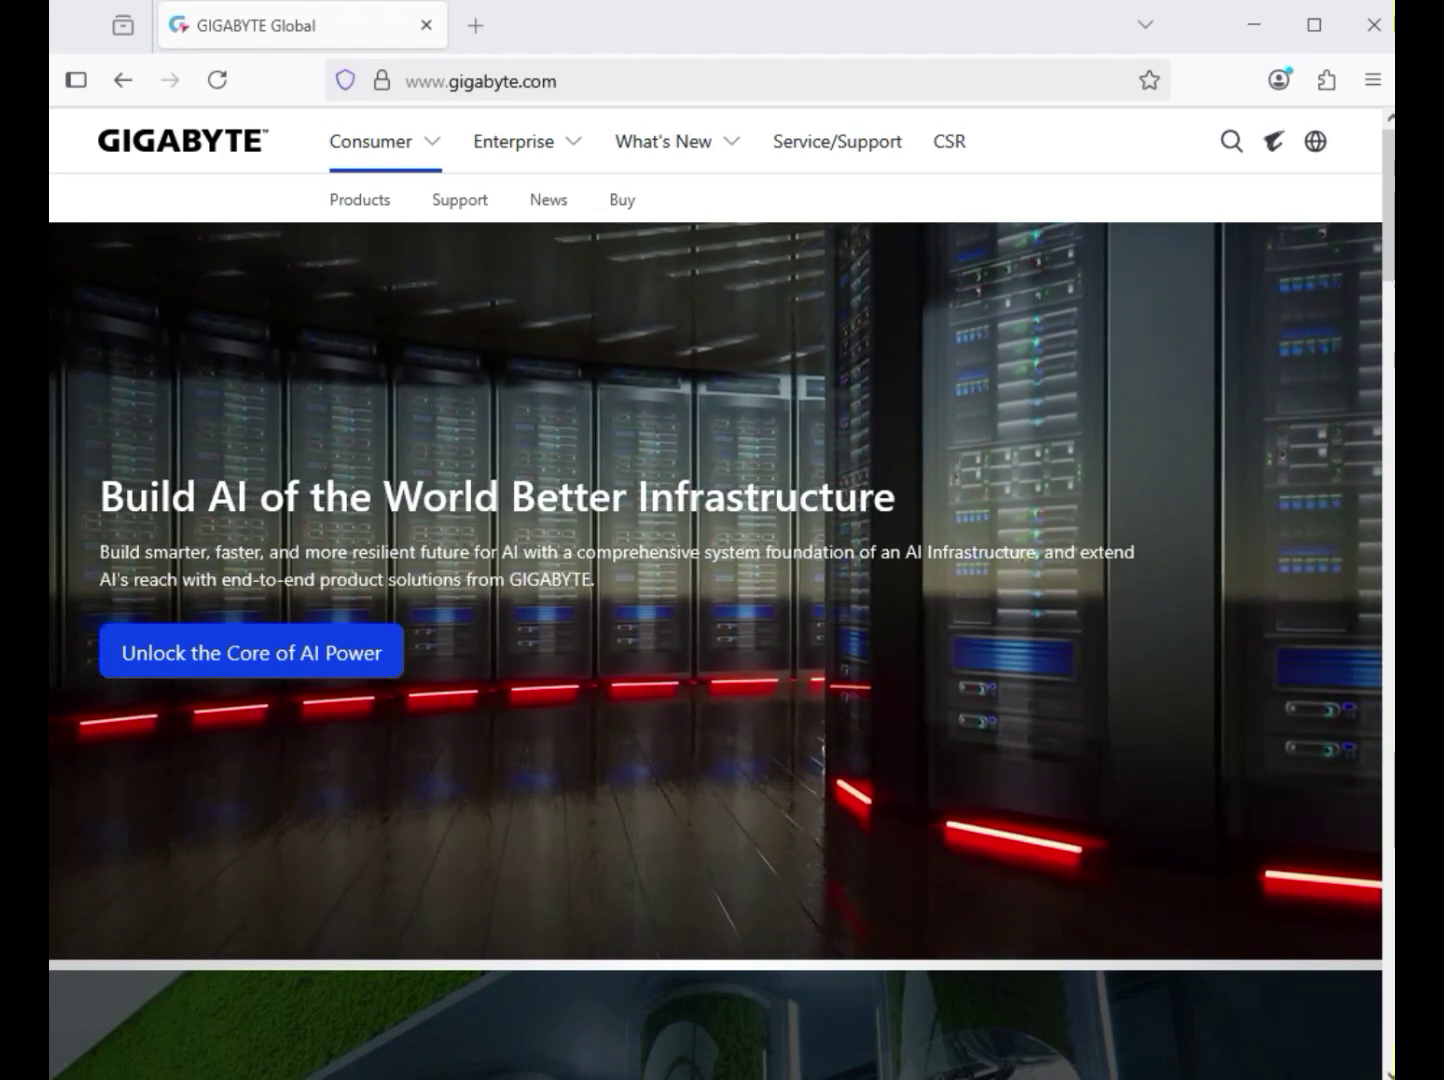
pyautogui.hotkey('ctrl', 'l')
pyautogui.press('End')
pyautogui.hotkey('ctrl', 'shift', 'Left')
pyautogui.hotkey('shift', 'Right')
pyautogui.hotkey('shift', 'Right')
pyautogui.hotkey('shift', 'Right')
pyautogui.hotkey('shift', 'Right')
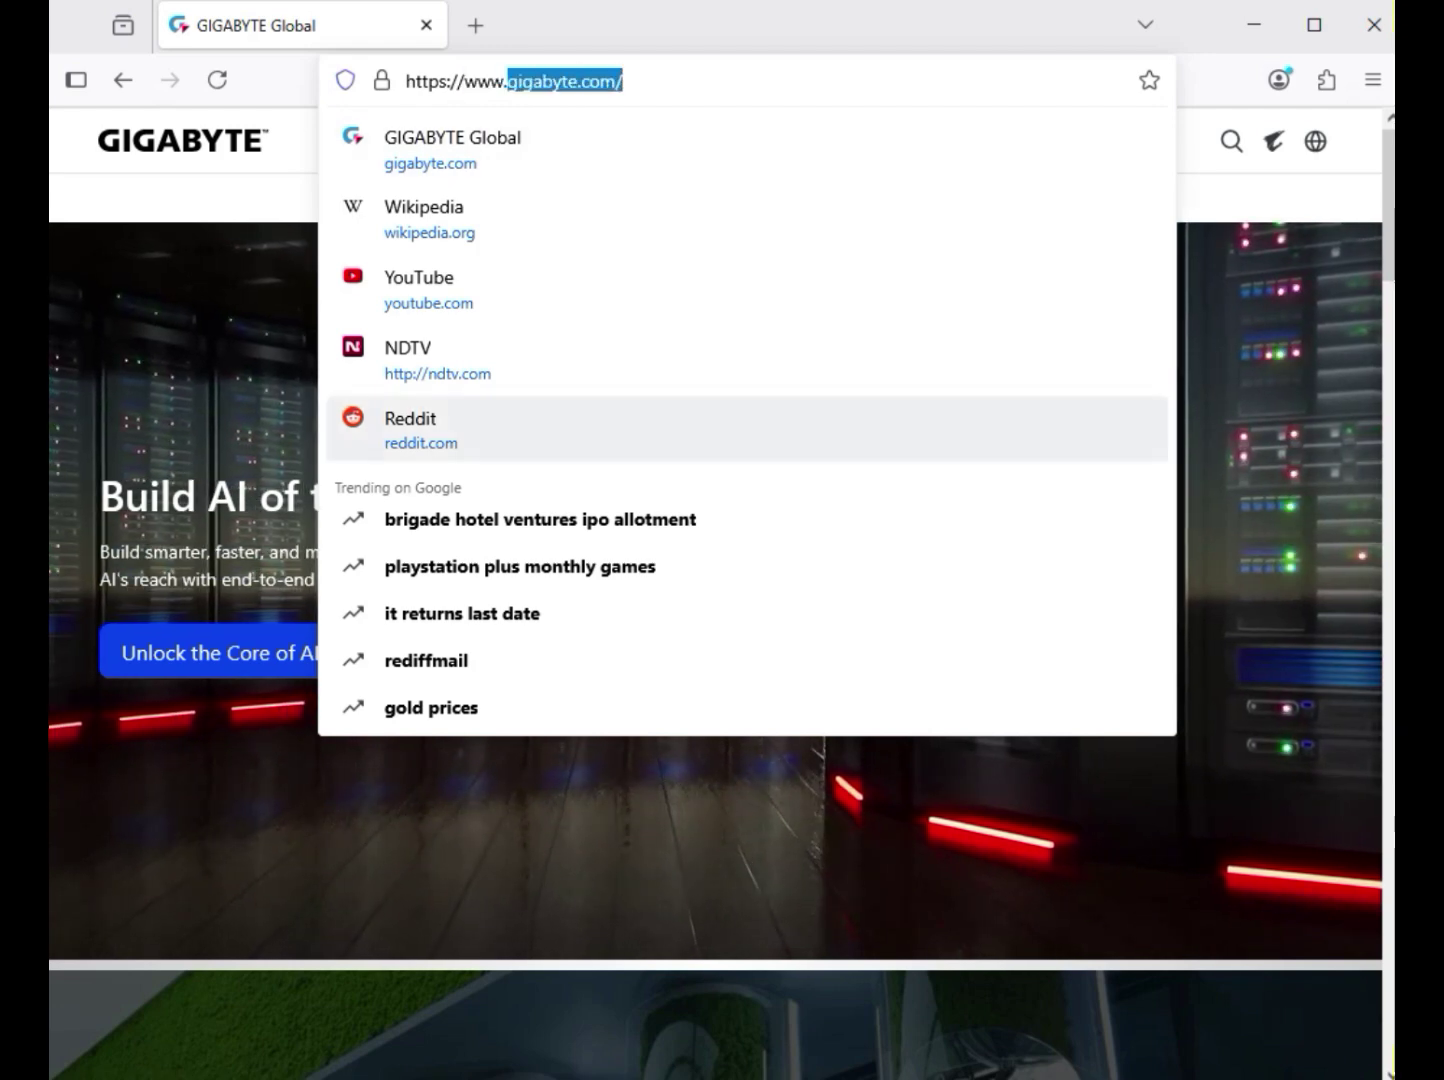
pyautogui.press('Escape')
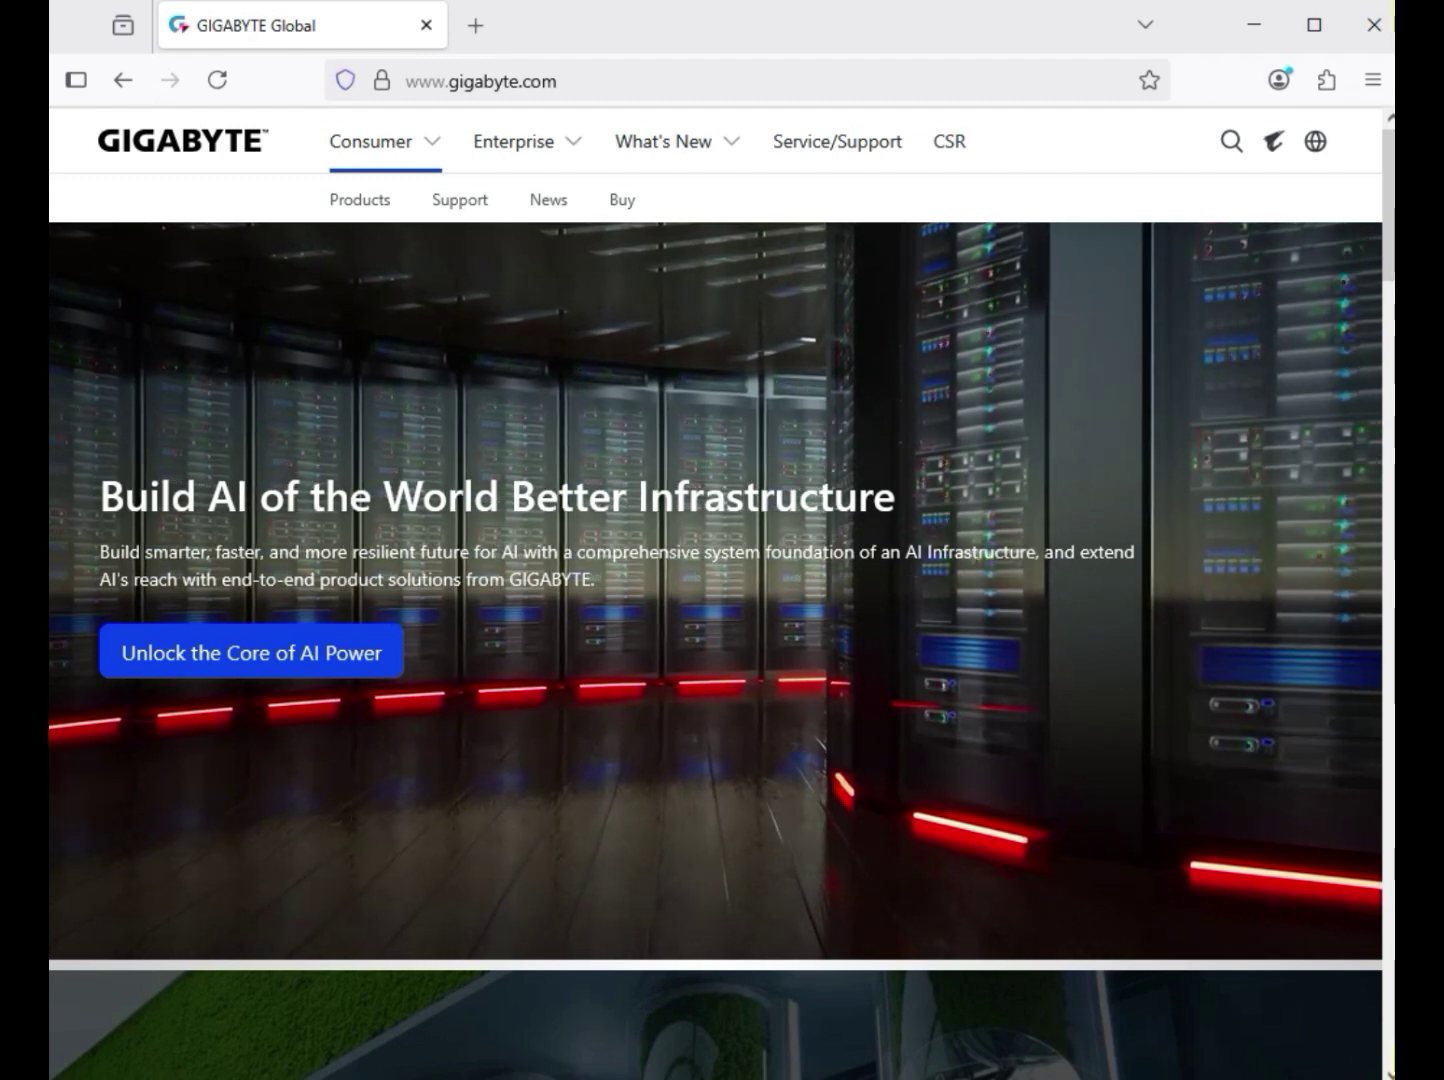
# - Search the site for B650M GAMING PLUS WIFI, limit the results to products and open the rev. 1.x product page
pyautogui.press('Return')
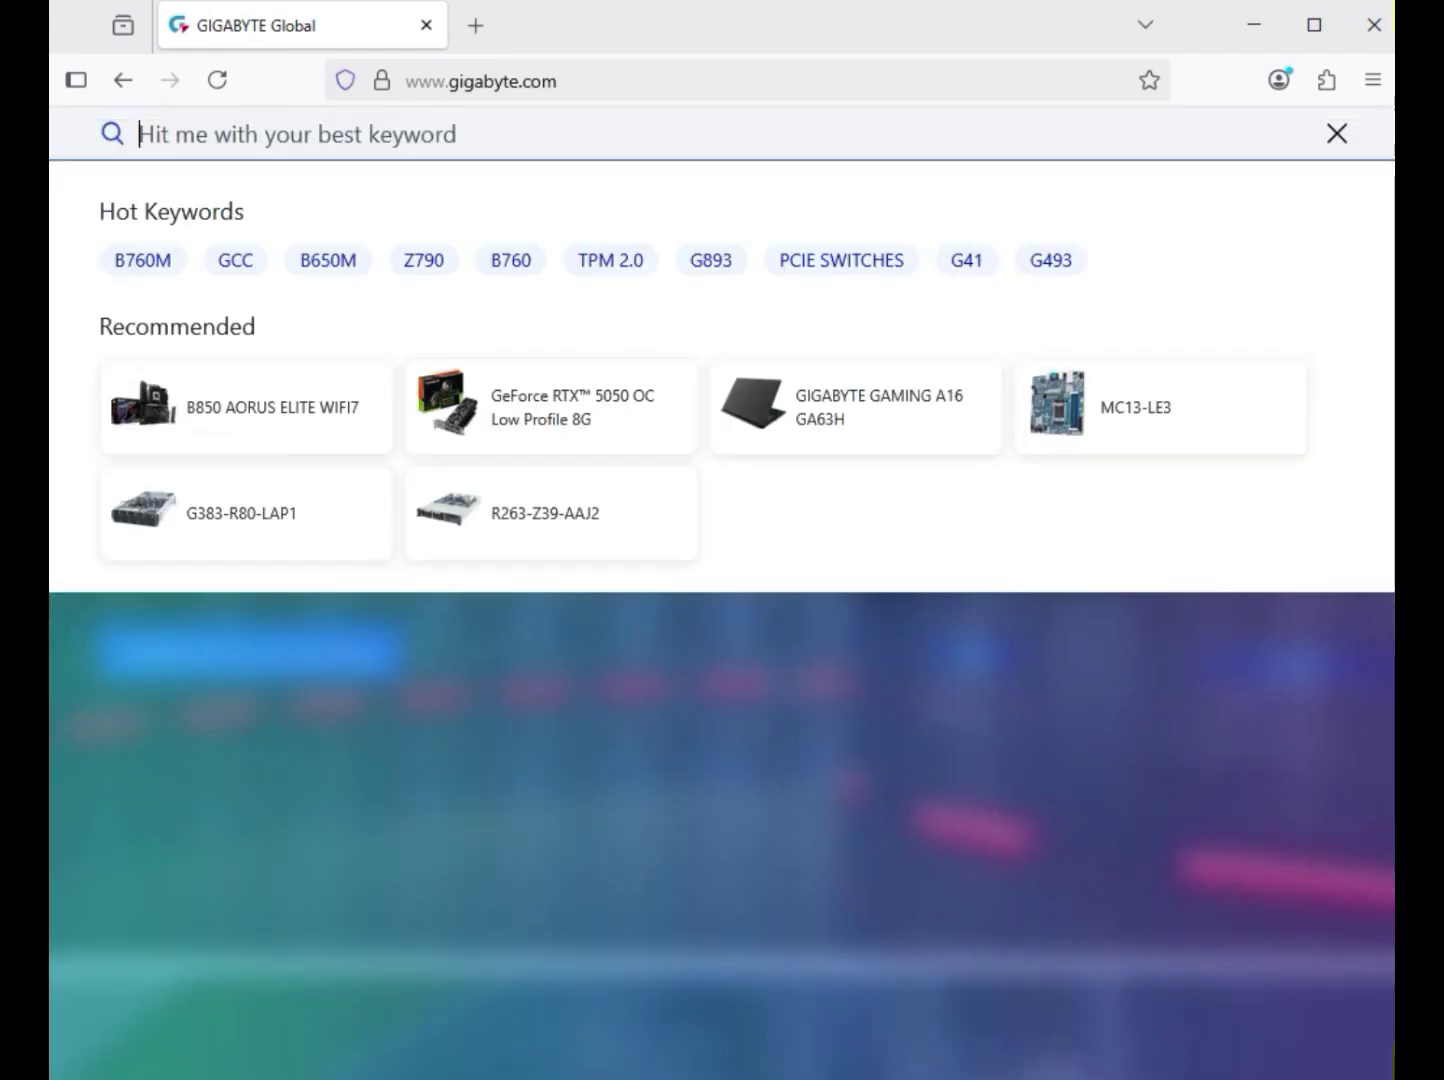
pyautogui.write('B650M GAMING PLUS WIFI')
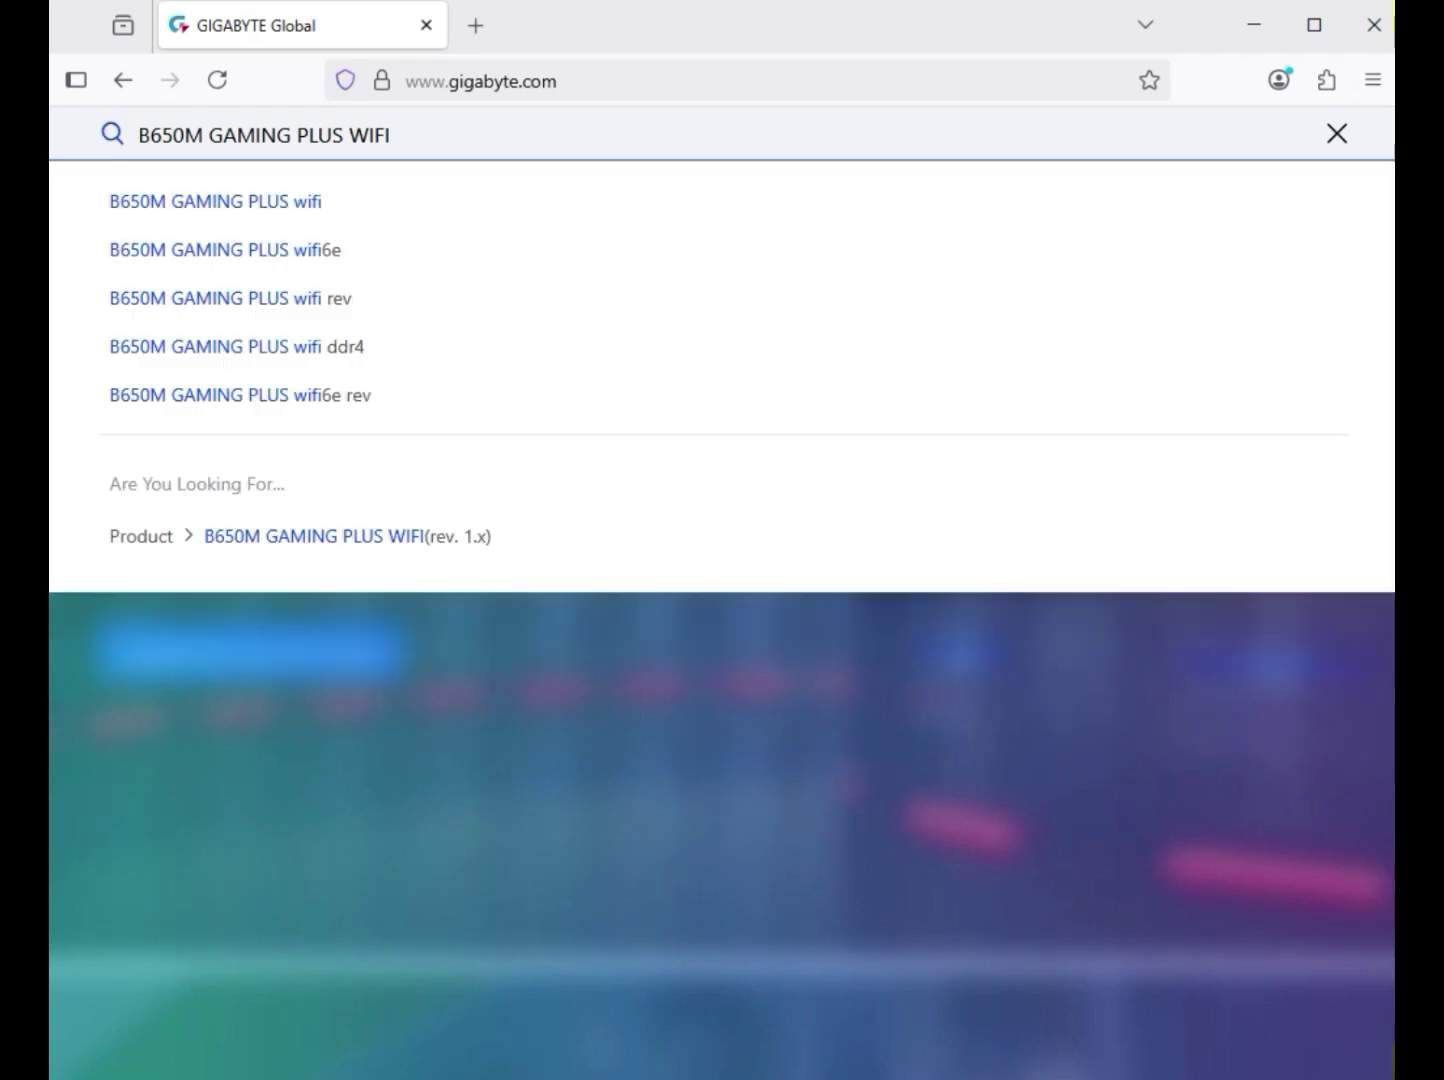
pyautogui.press('Down')
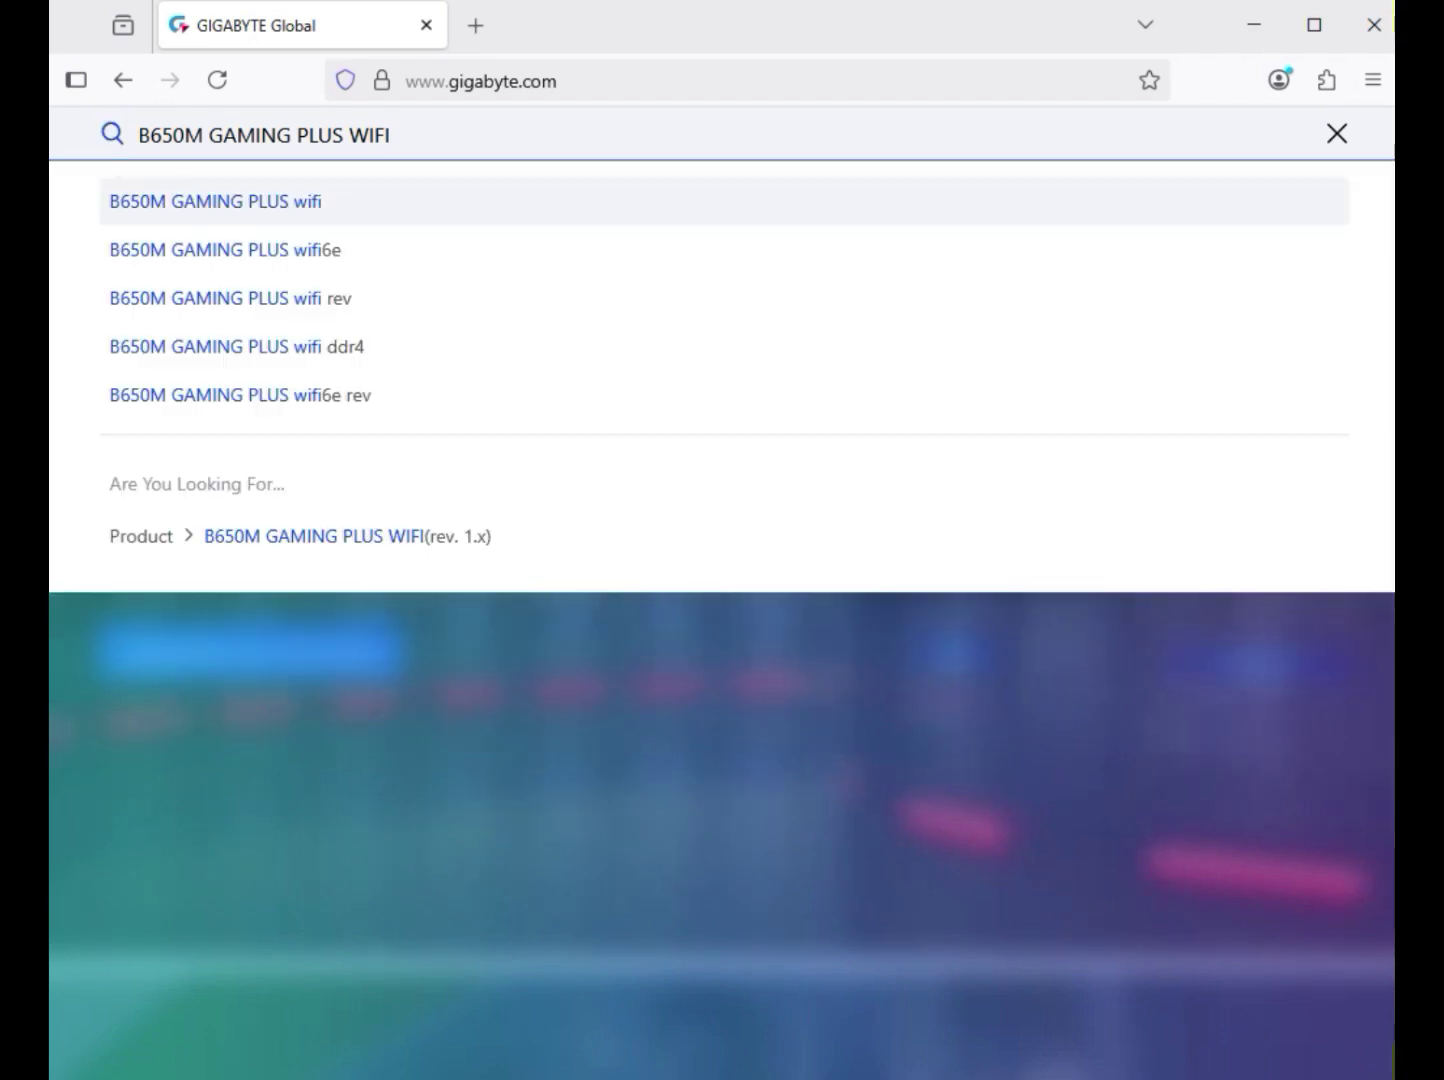
pyautogui.press('Return')
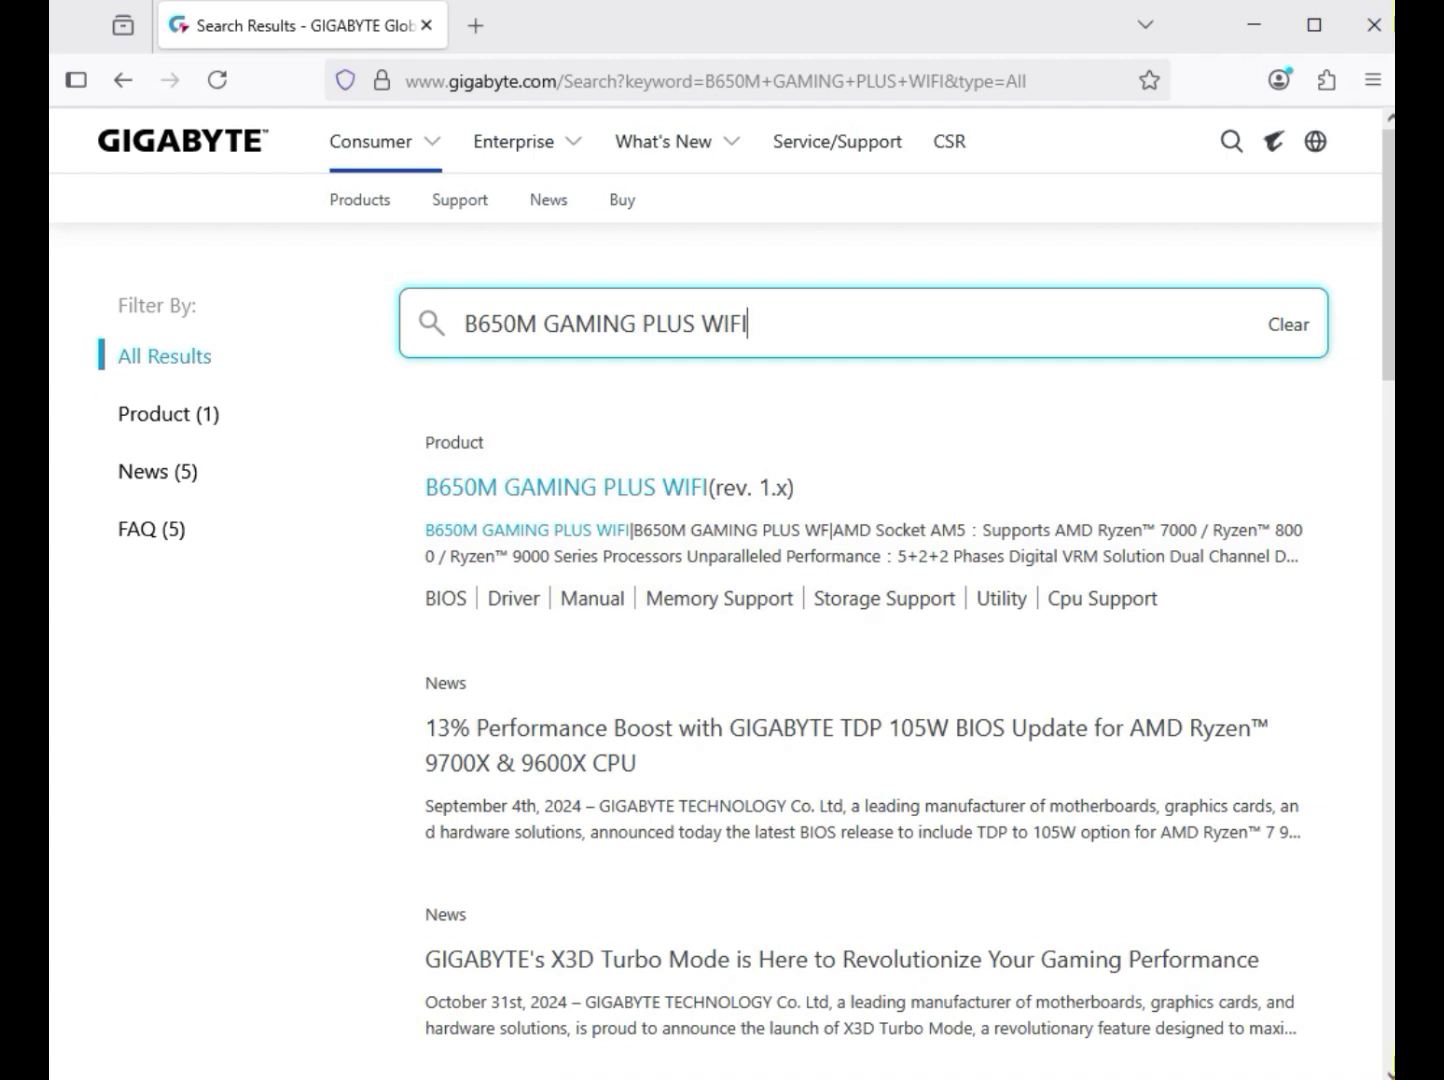
pyautogui.moveTo(225, 413); pyautogui.dragTo(129, 413)
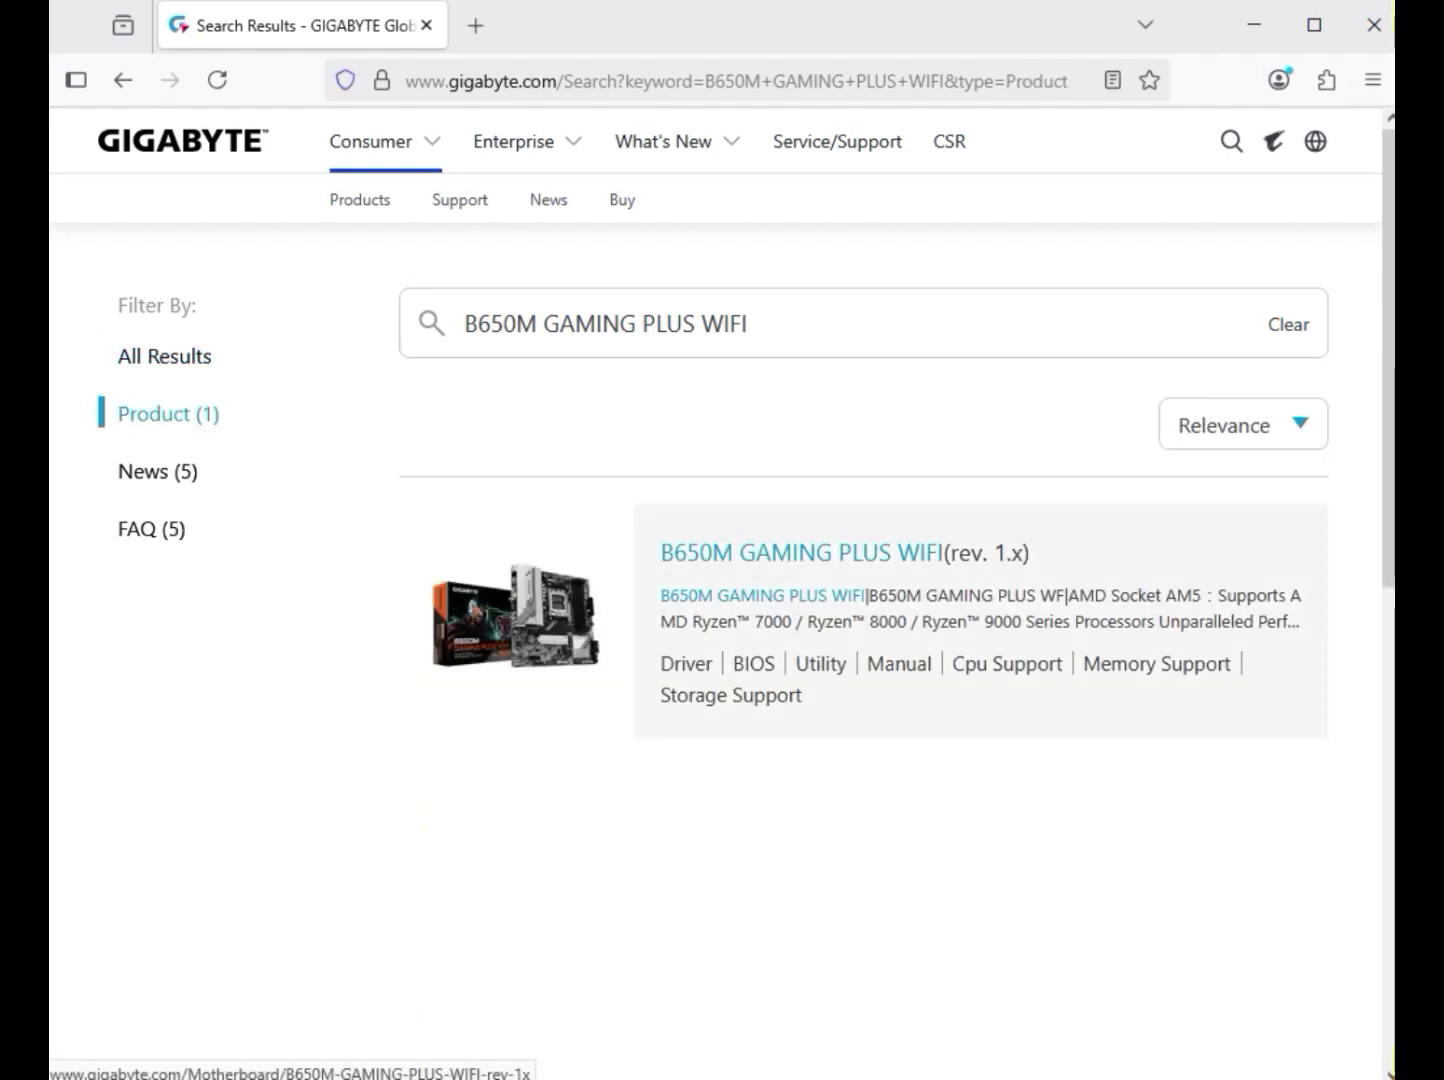
pyautogui.click(800, 552)
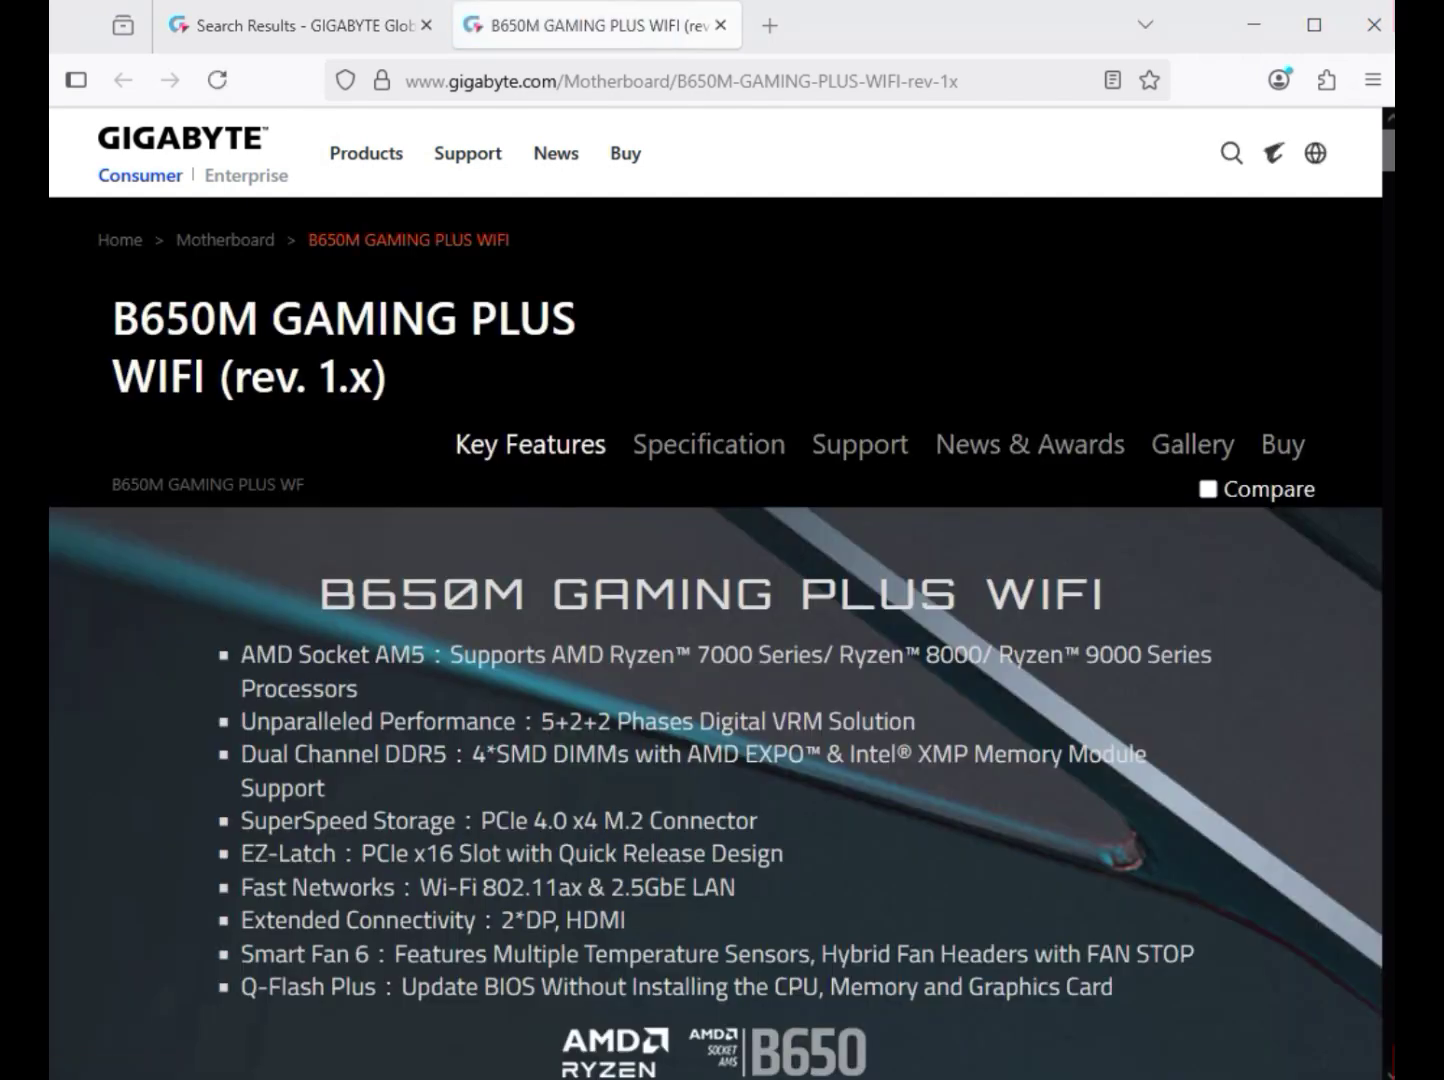
# - Open the motherboard's support downloads and set Driver OS to Windows 11 64bit
pyautogui.click(860, 445)
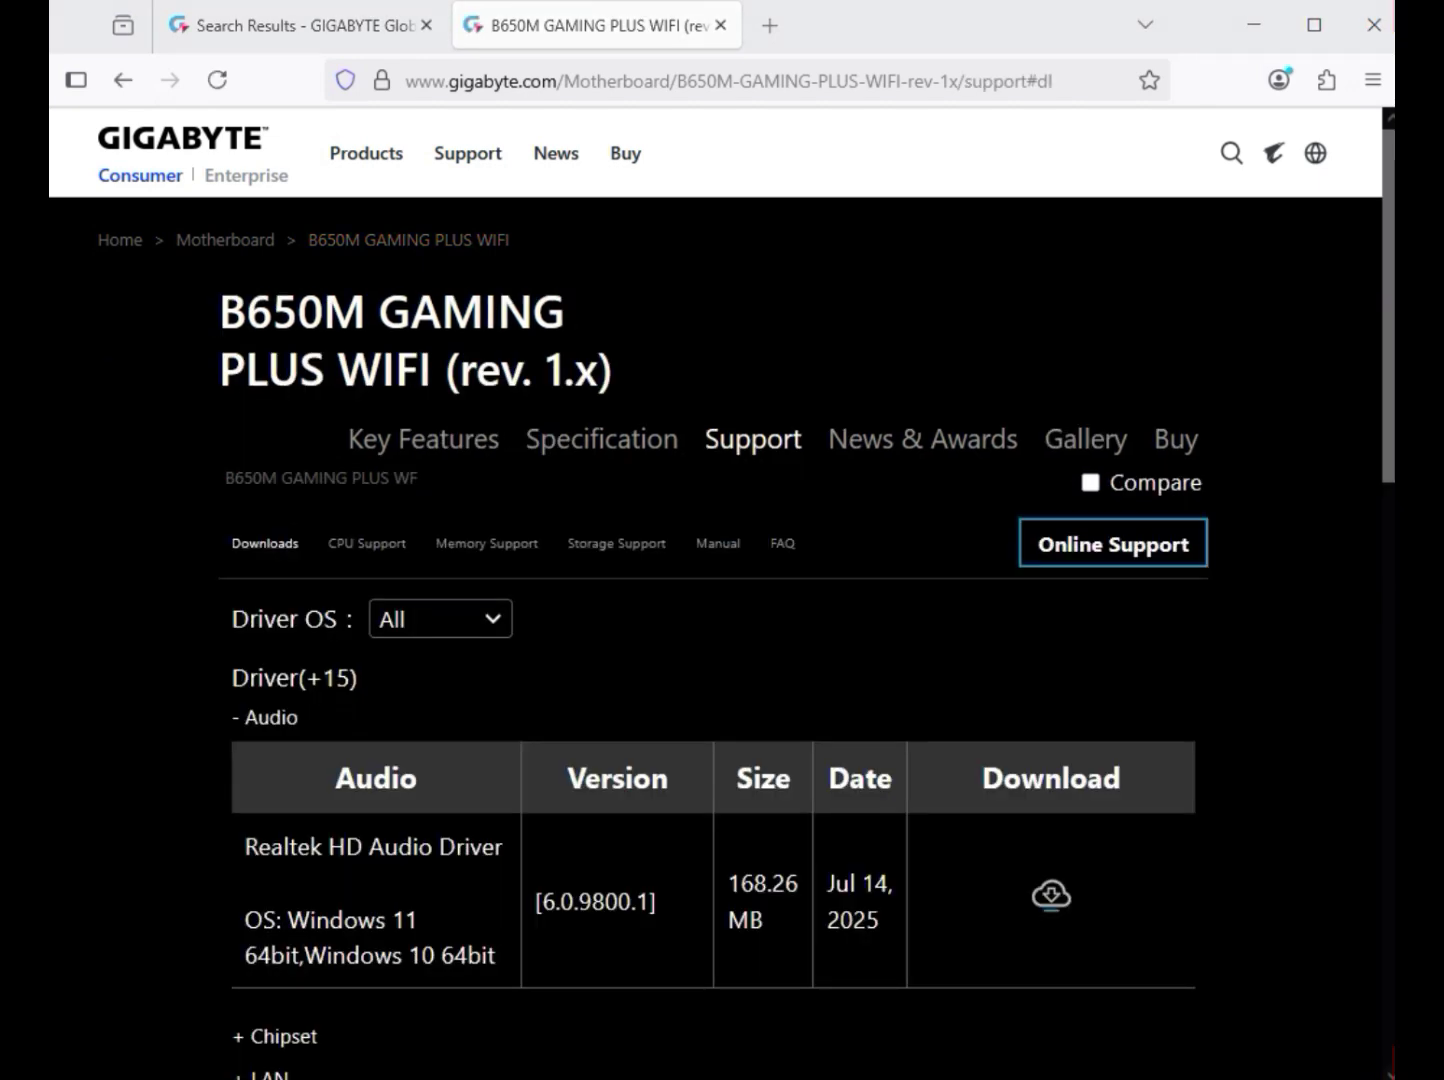
pyautogui.click(440, 619)
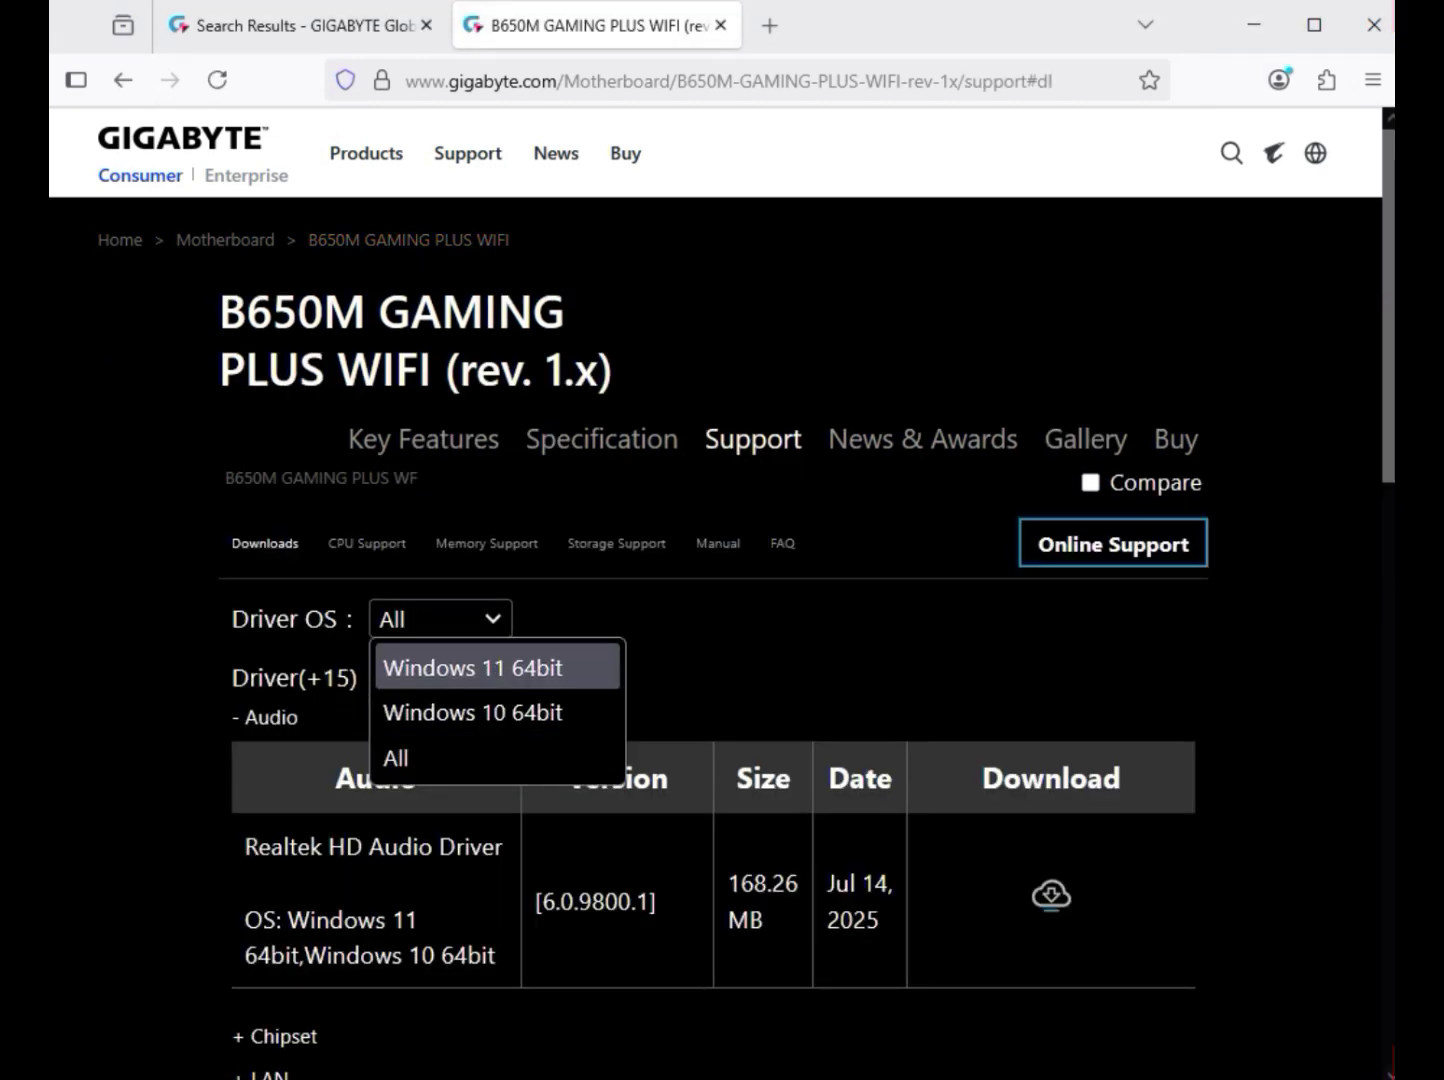
pyautogui.press('Return')
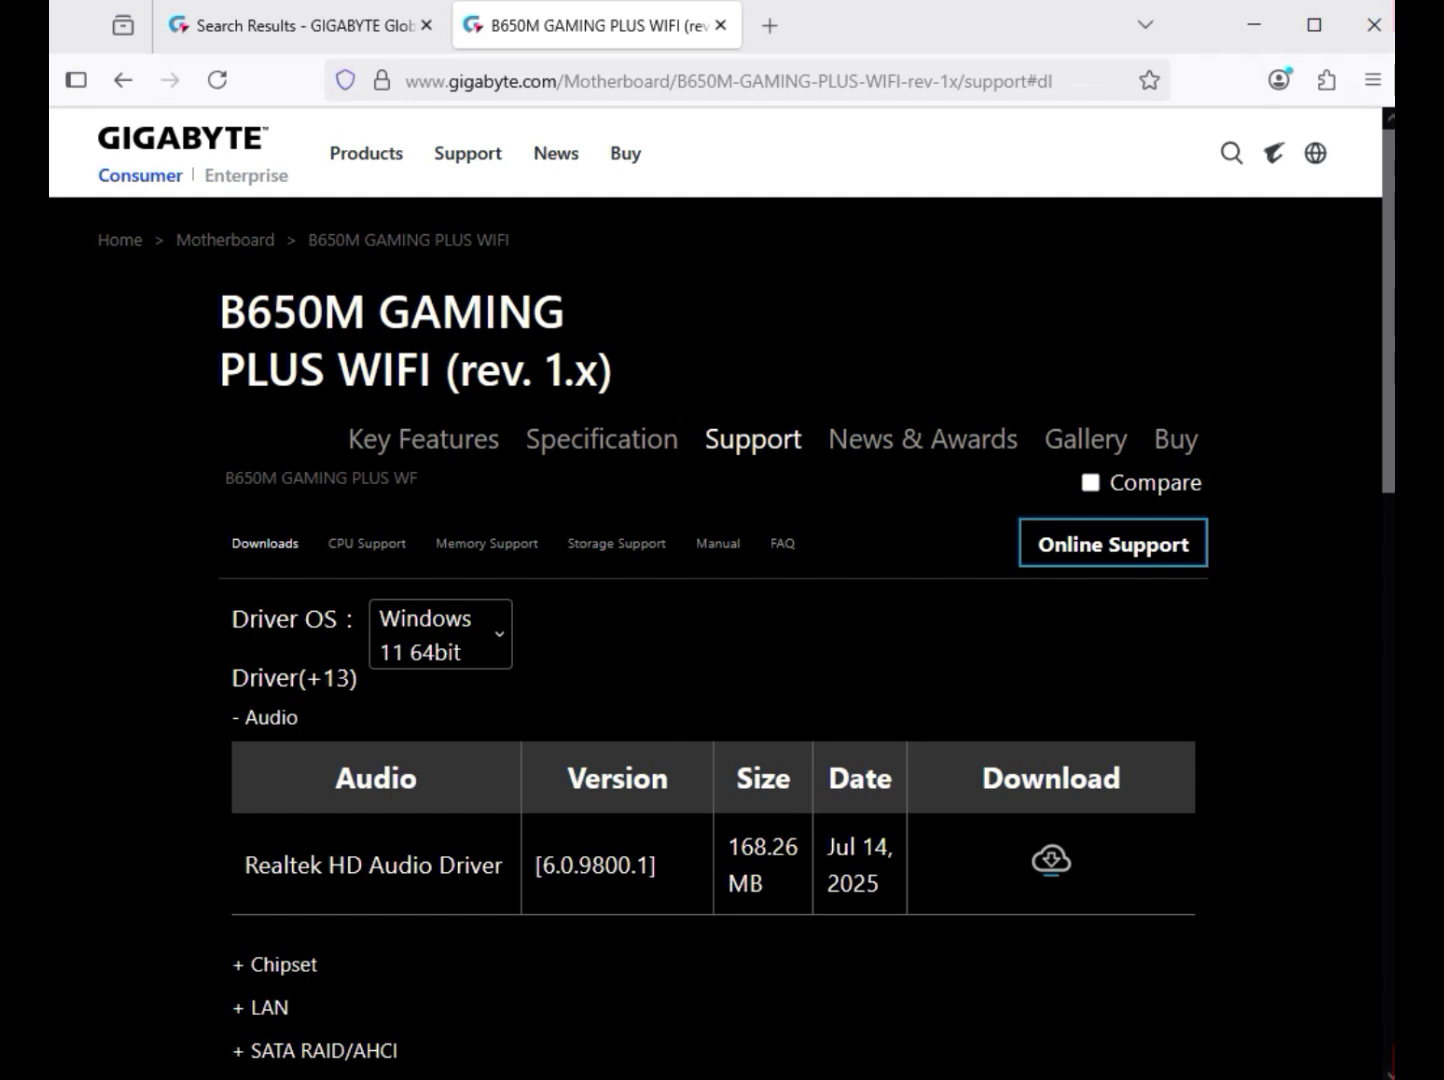
# - Download the Realtek HD Audio Driver, version 6.0.9800.1, from the Audio section
pyautogui.moveTo(258, 717); pyautogui.dragTo(299, 718)
pyautogui.moveTo(270, 865); pyautogui.dragTo(483, 866)
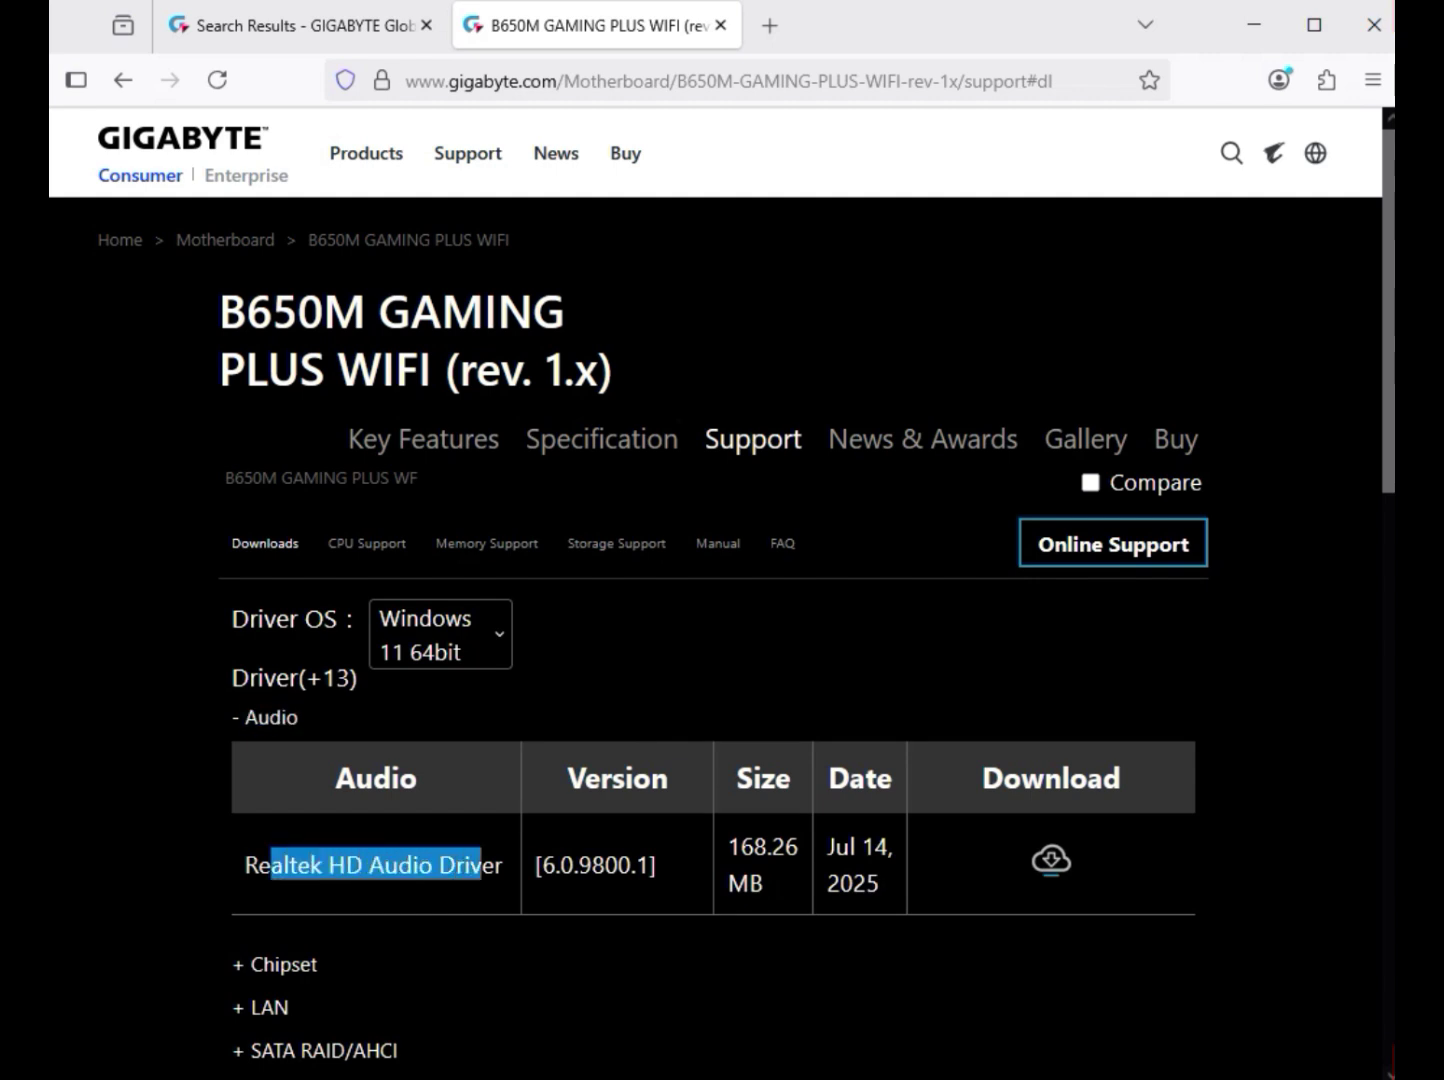
pyautogui.click(1051, 860)
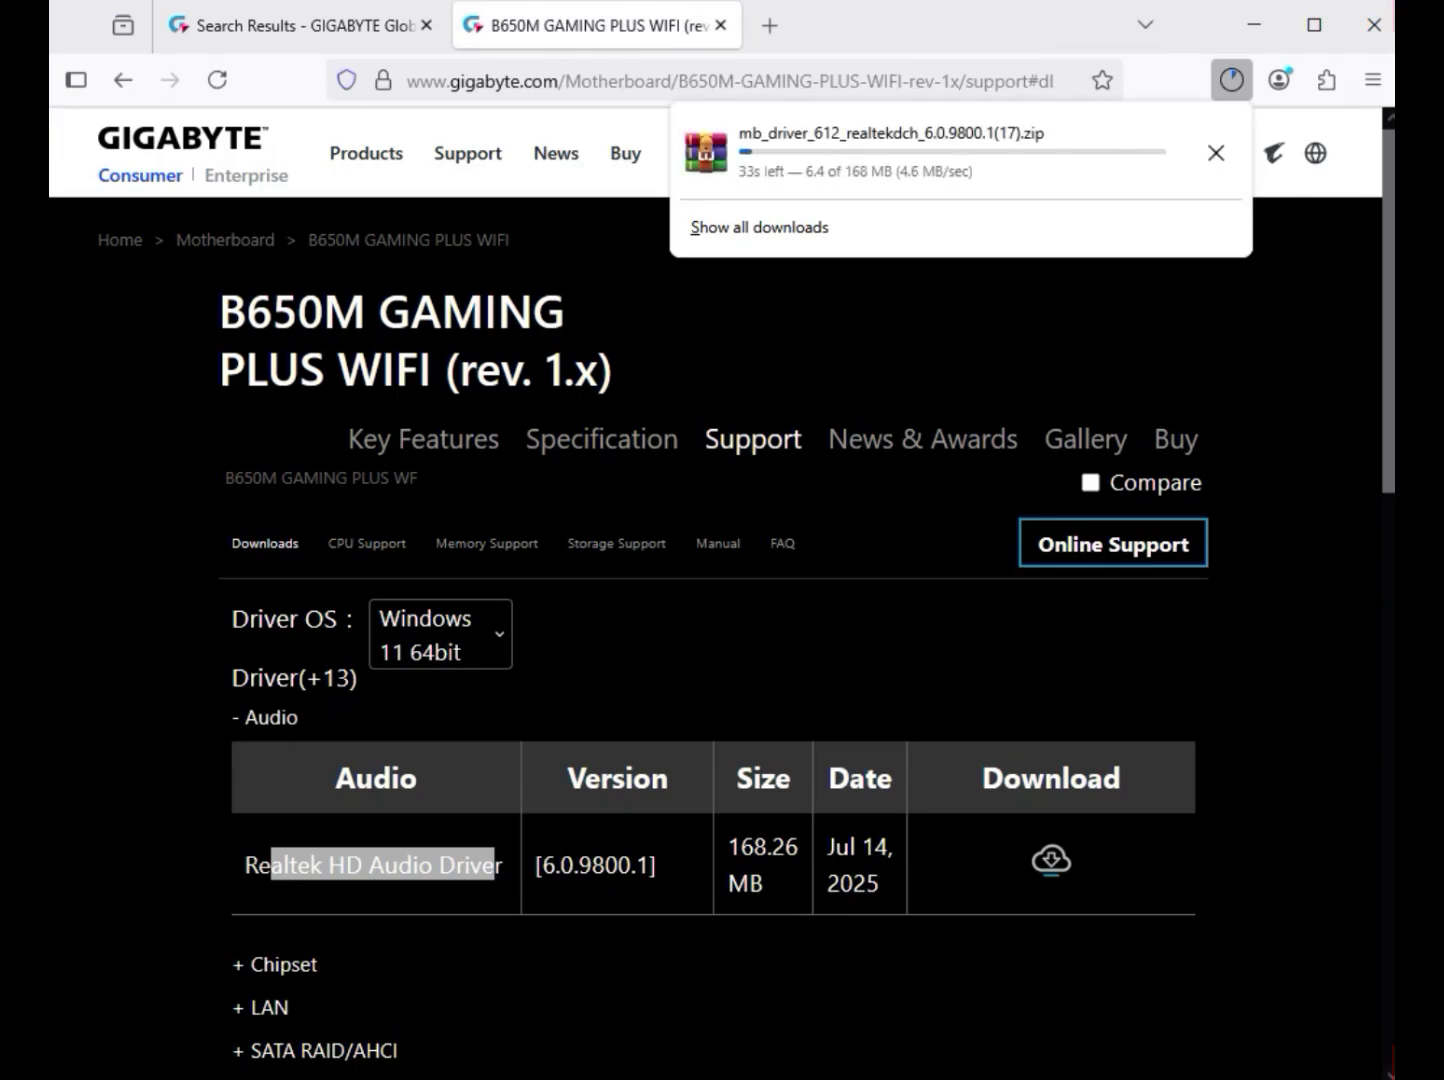
pyautogui.click(600, 981)
# - Expand the Chipset section and download the AMD Chipset Driver, version 7.03.21.2116
pyautogui.scroll(-4, 600, 980)
pyautogui.moveTo(319, 480); pyautogui.dragTo(249, 481)
pyautogui.moveTo(244, 576); pyautogui.dragTo(435, 577)
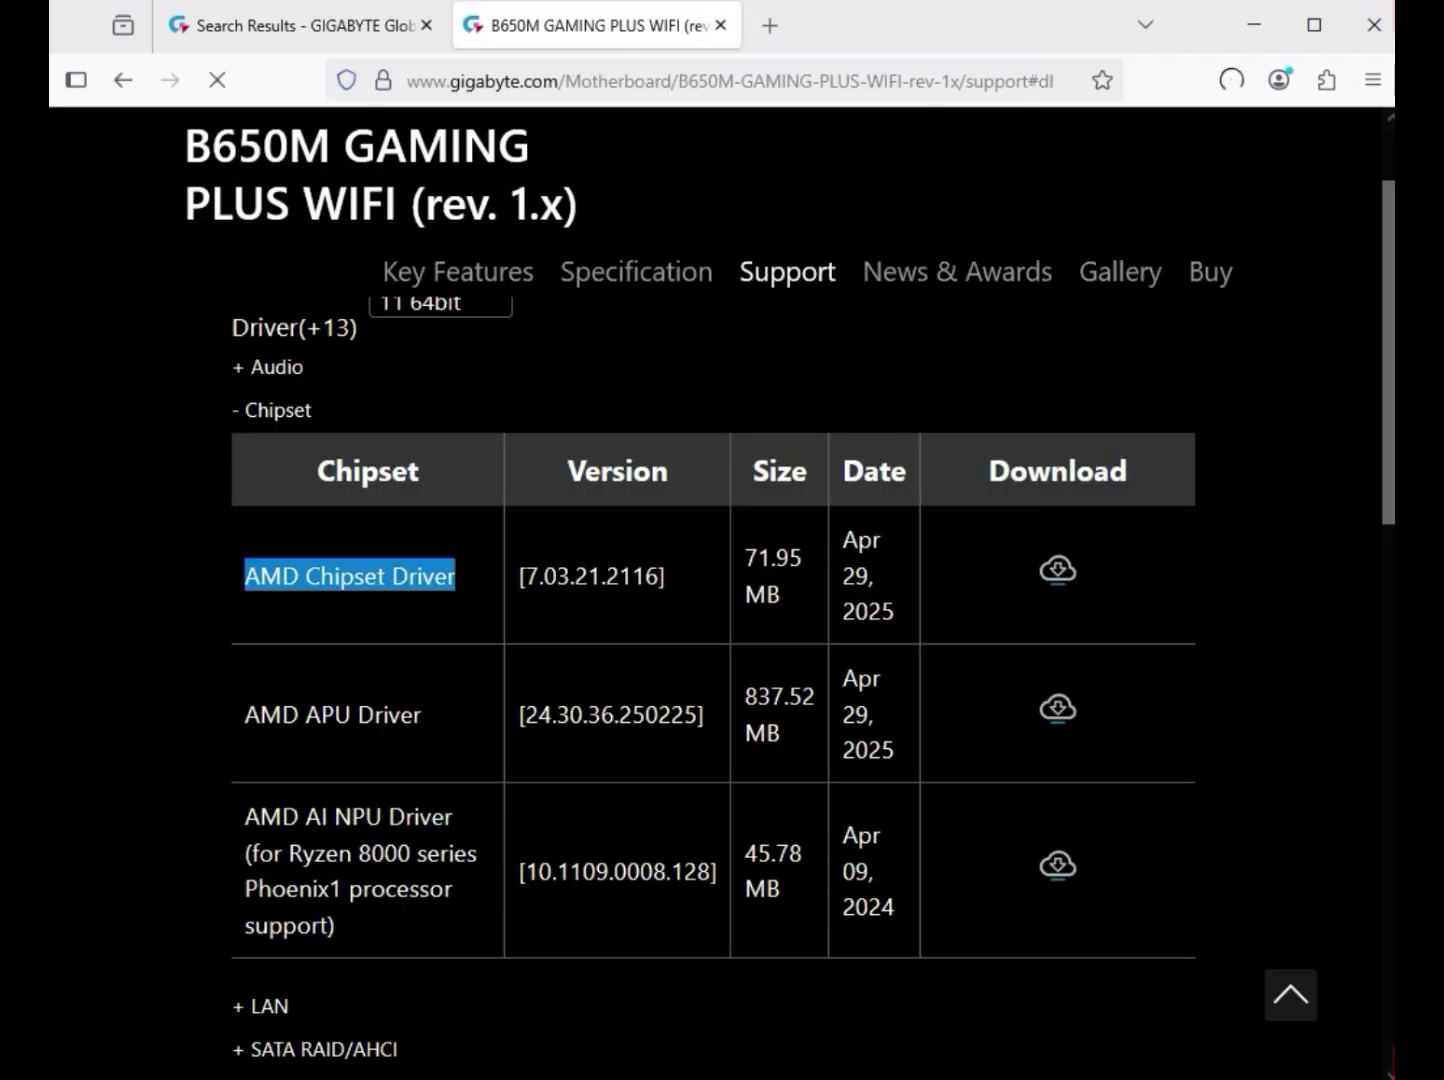
# - Expand the LAN section and download the Realtek LAN Driver, version 11.24.0318.2025
pyautogui.scroll(-2, 290, 739)
pyautogui.moveTo(290, 739); pyautogui.dragTo(248, 739)
pyautogui.moveTo(244, 619); pyautogui.dragTo(424, 619)
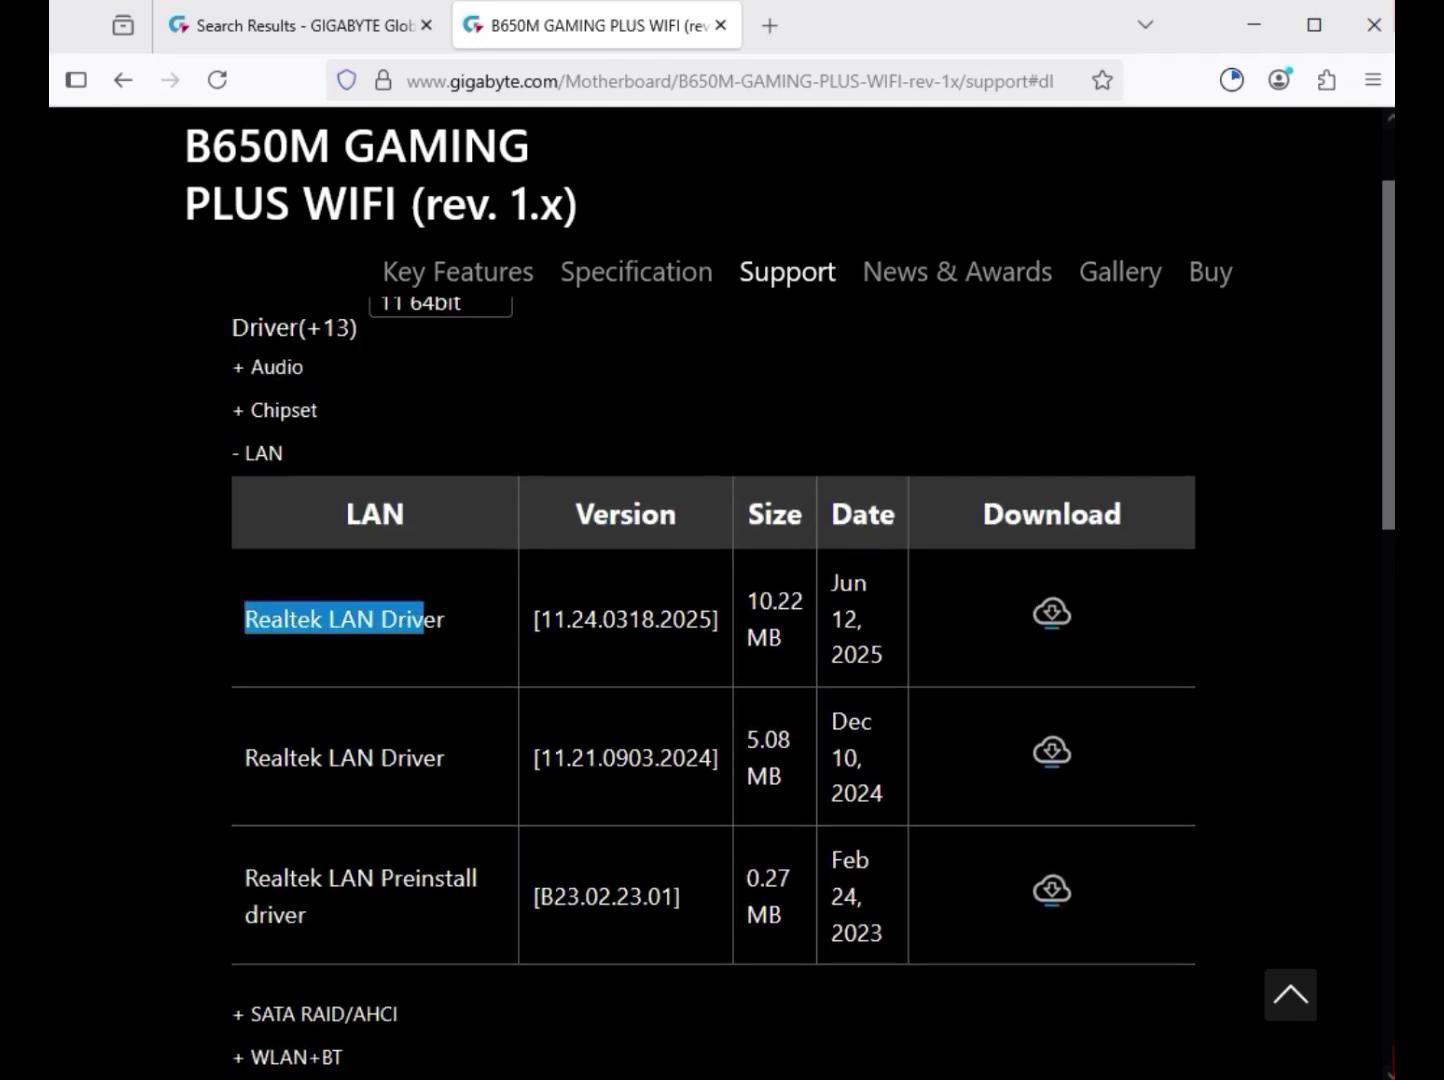
pyautogui.click(1052, 612)
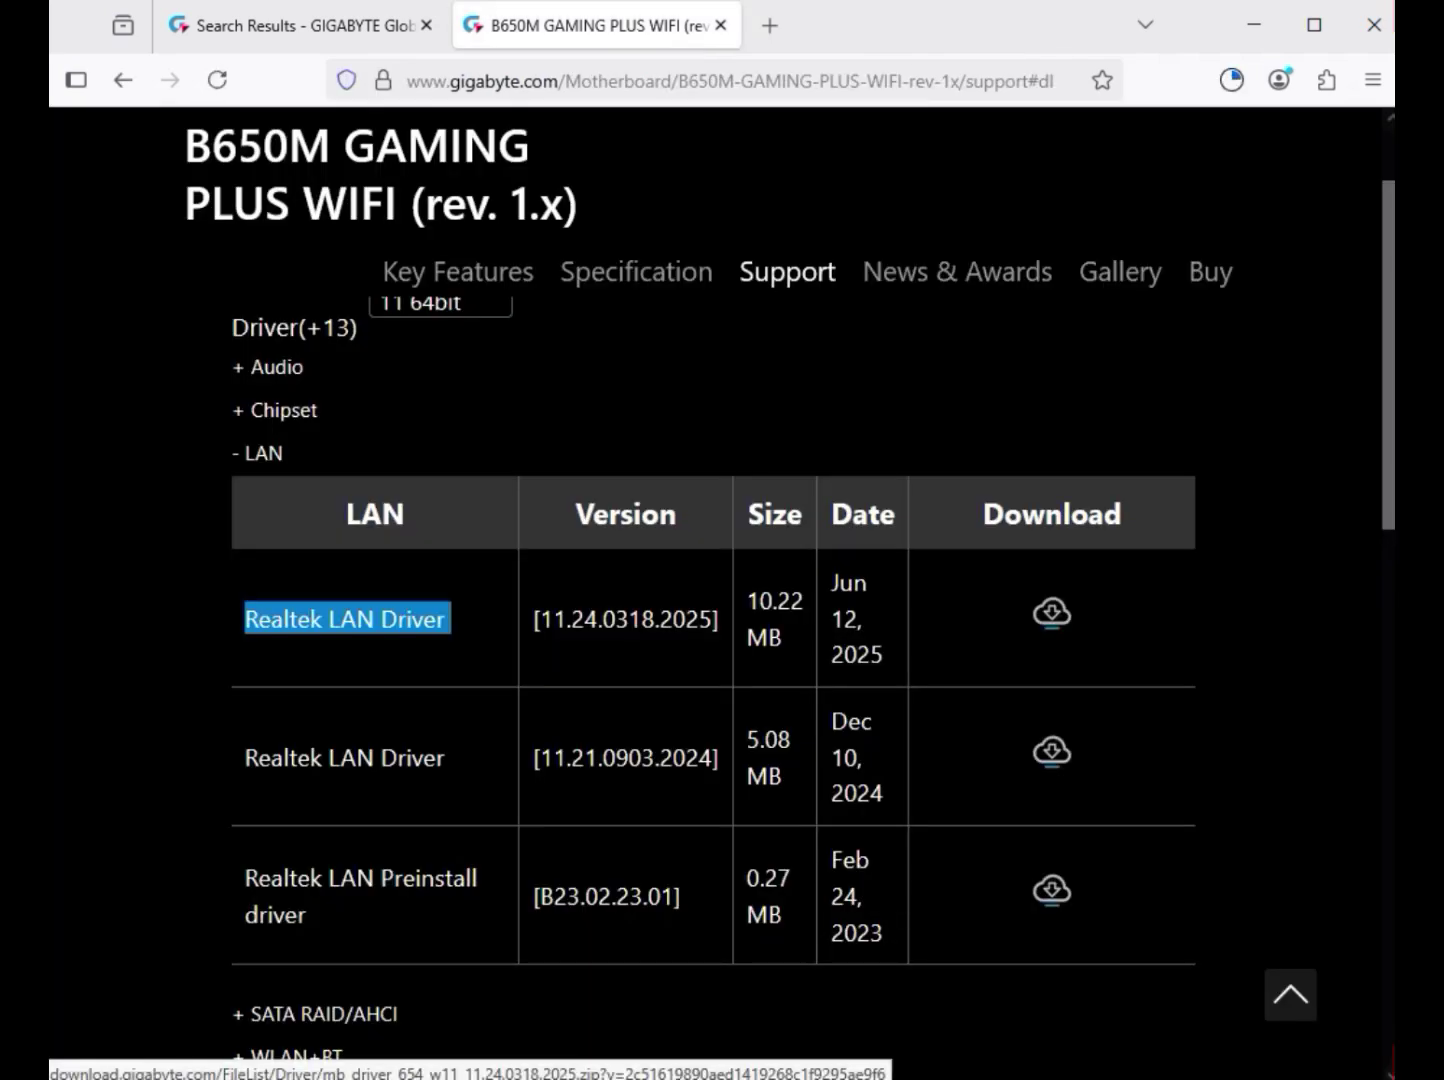
# - Expand the WLAN+BT section and download the Realtek 8852 WIFI Driver and the Realtek 8852 Bluetooth driver
pyautogui.scroll(-4, 813, 688)
pyautogui.click(289, 656)
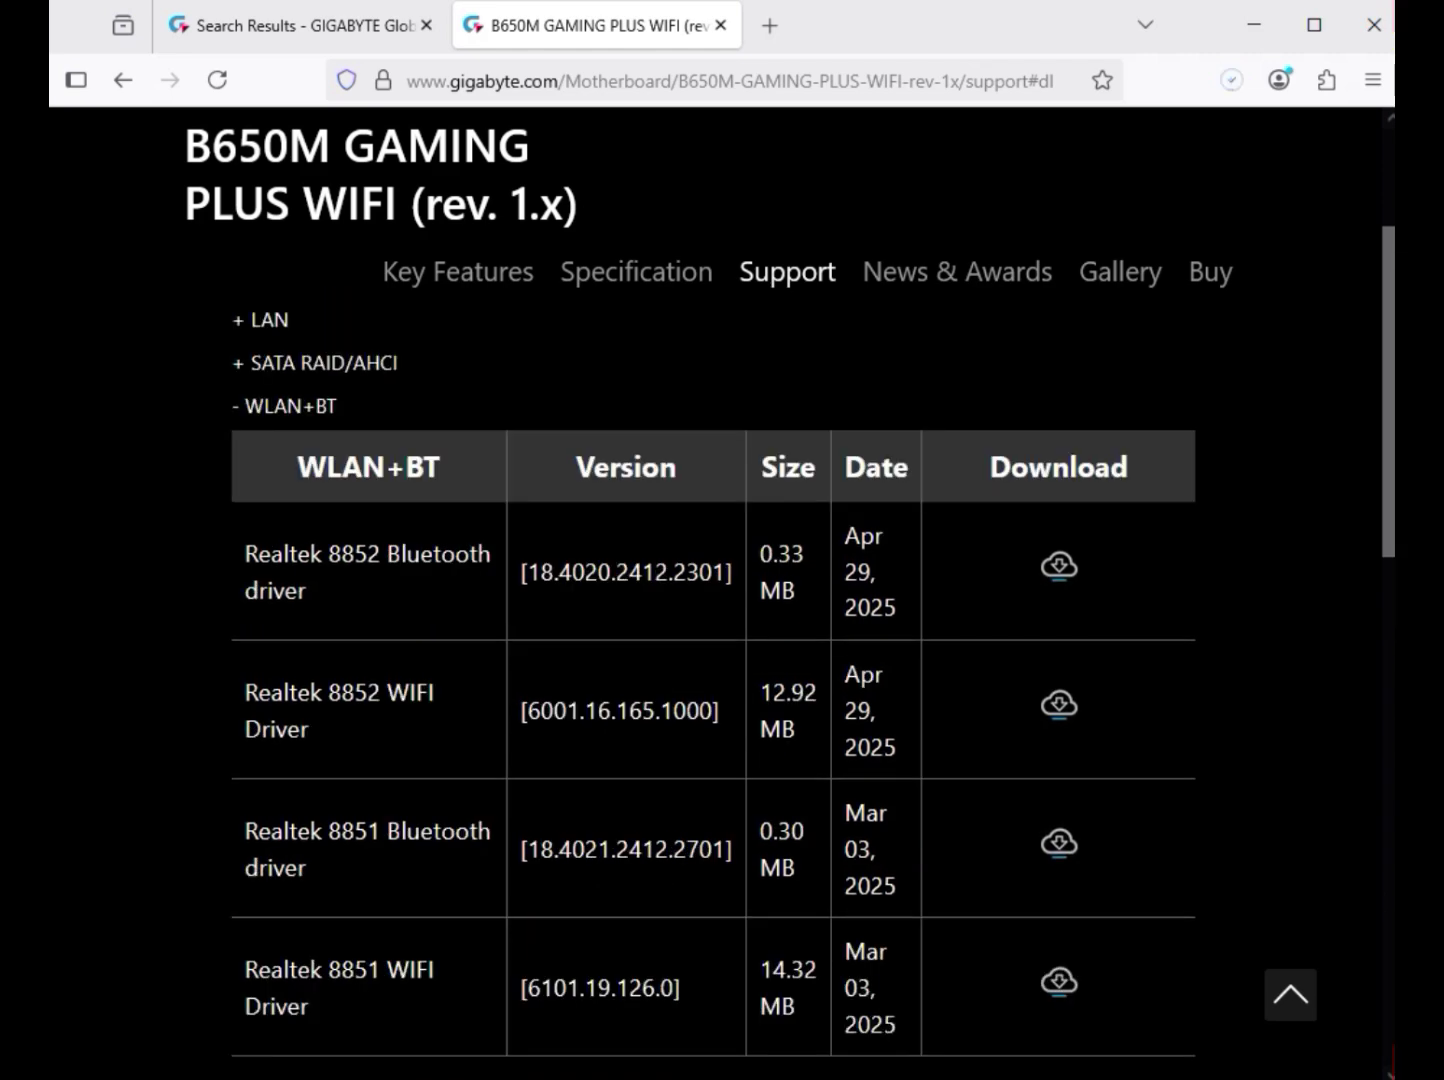
pyautogui.moveTo(382, 554); pyautogui.dragTo(313, 590)
pyautogui.moveTo(387, 691); pyautogui.dragTo(313, 728)
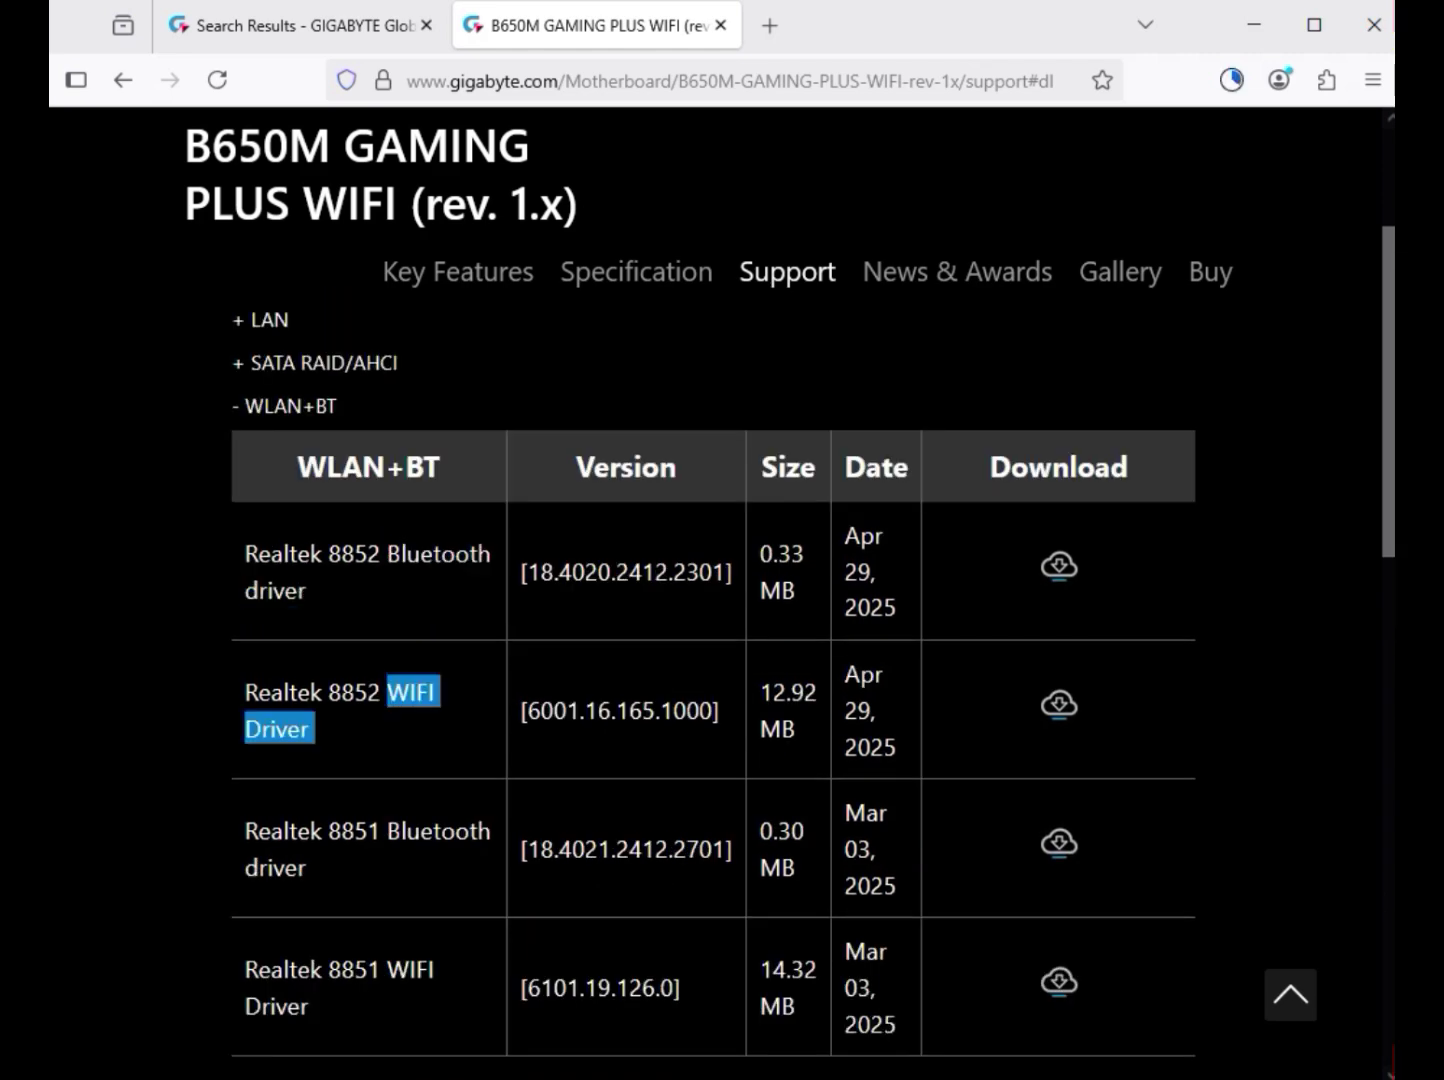
pyautogui.click(1059, 705)
pyautogui.click(1059, 566)
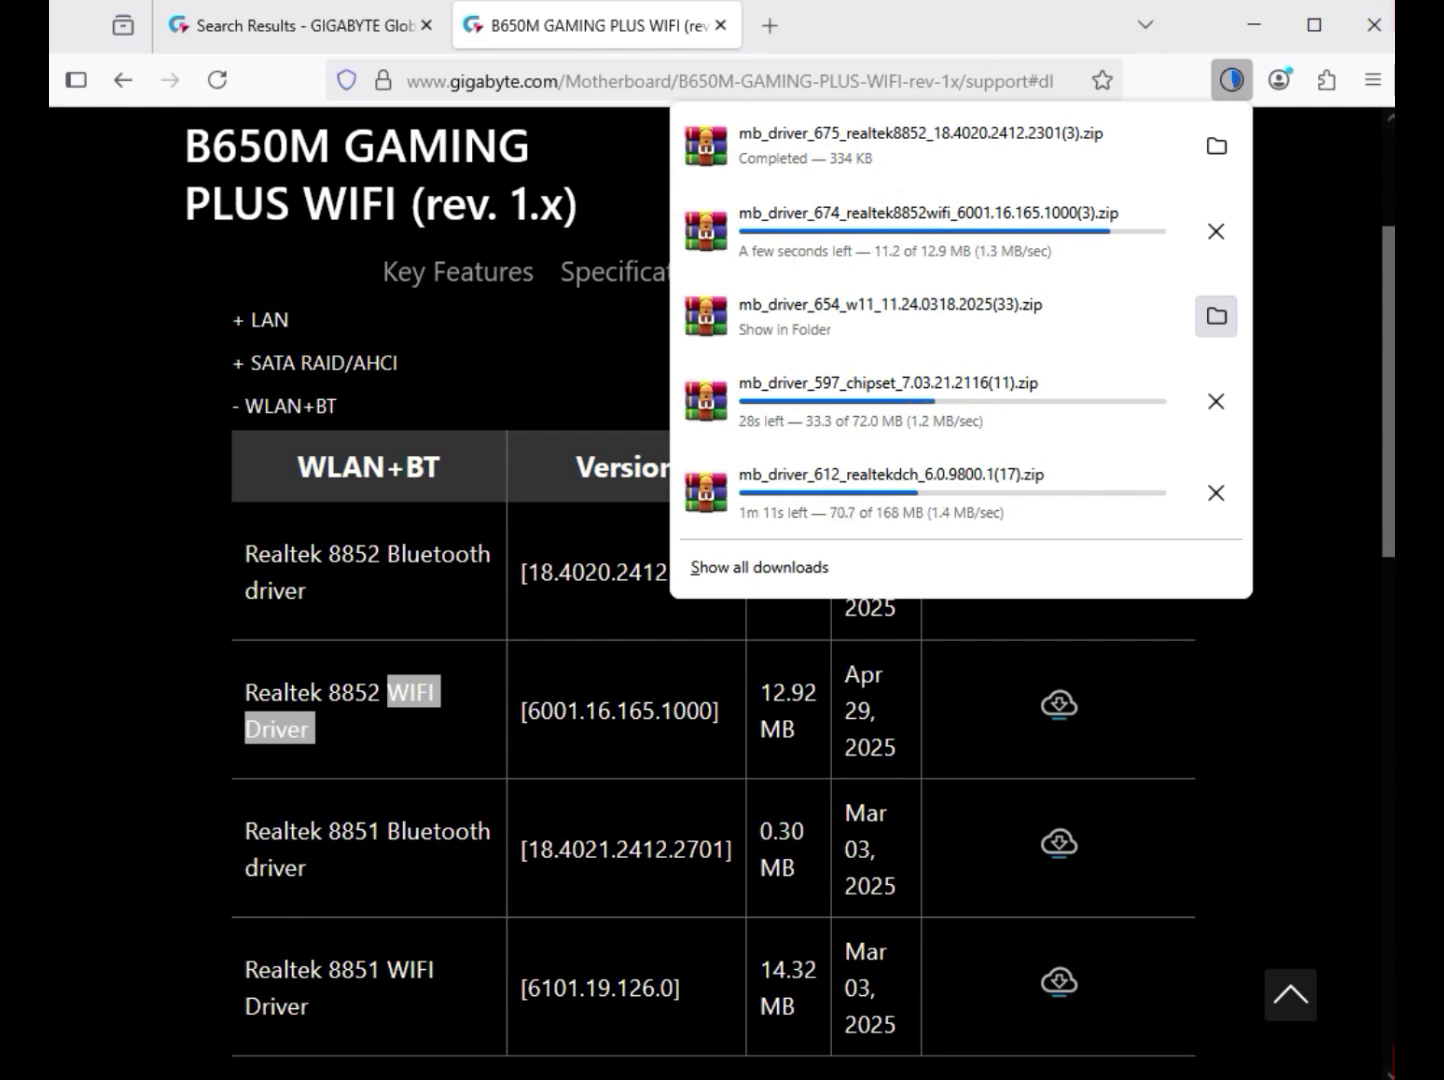
# - Open the Downloads folder that holds the downloaded LAN driver archive
pyautogui.click(1216, 316)
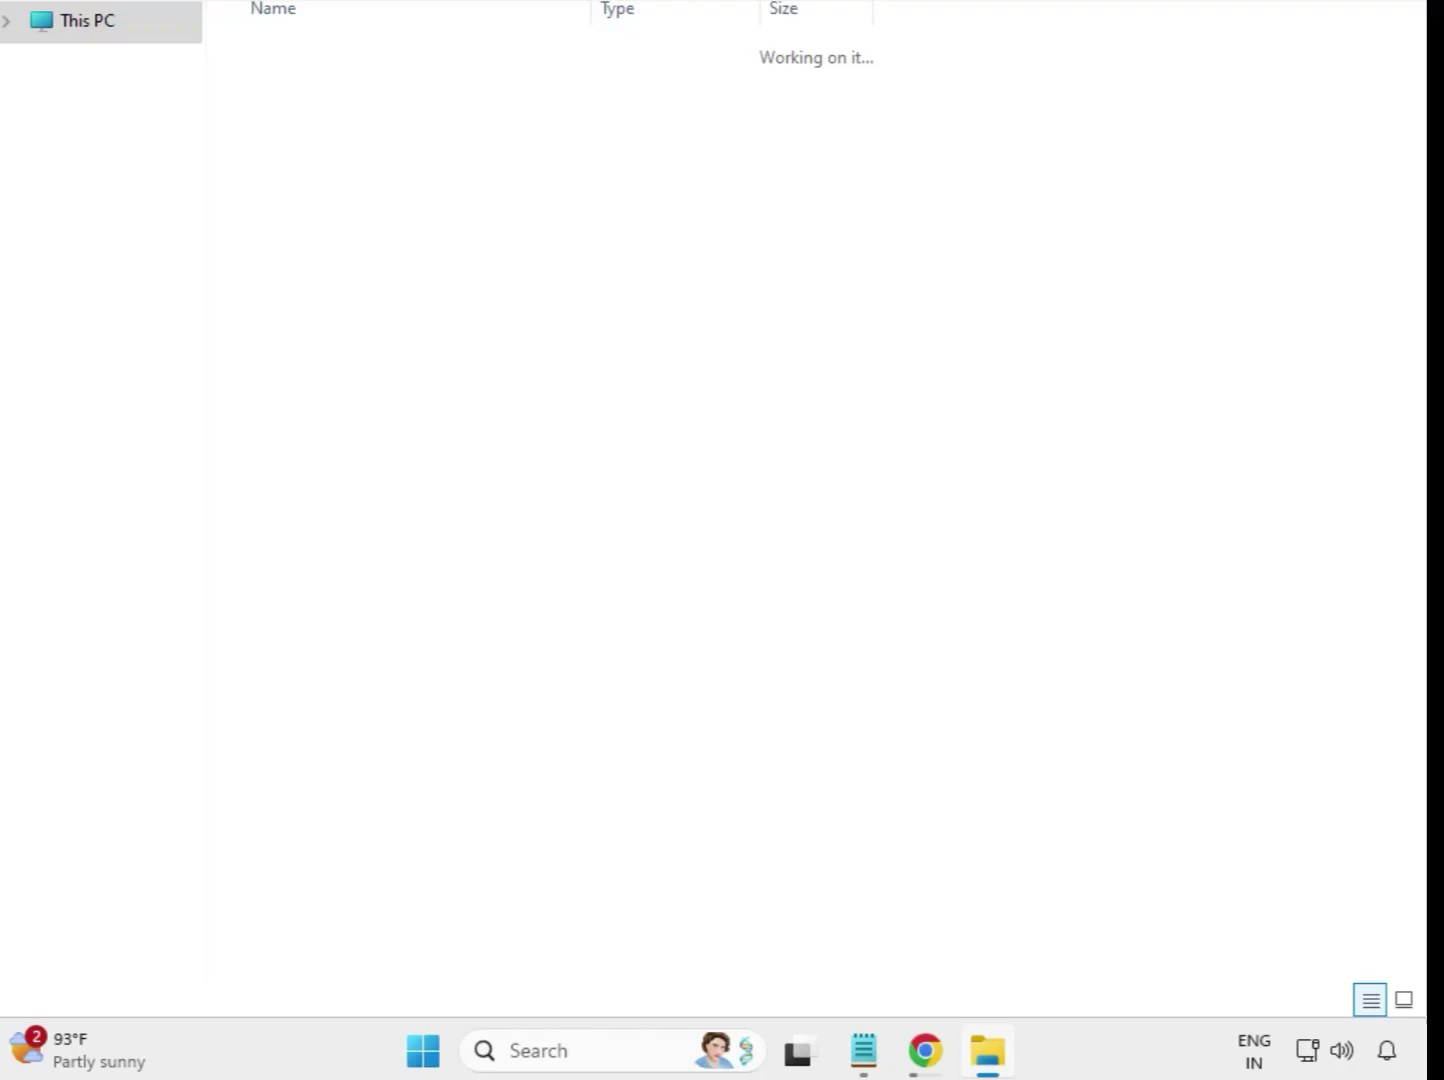
pyautogui.moveTo(527, 640); pyautogui.dragTo(490, 280)
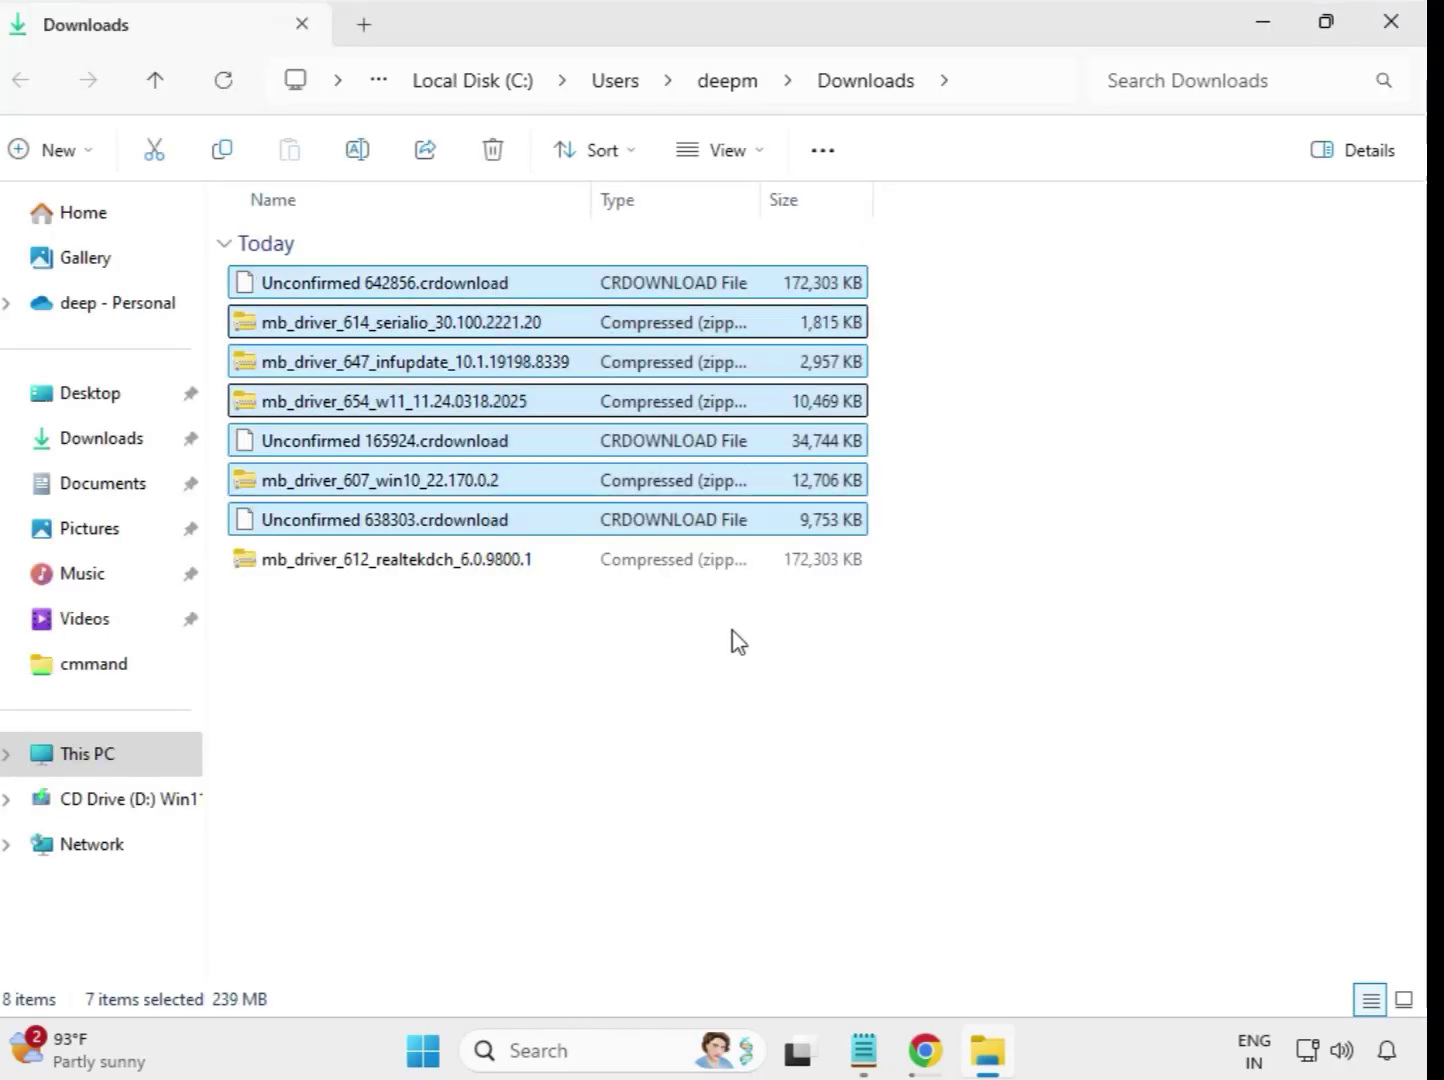
pyautogui.click(771, 667)
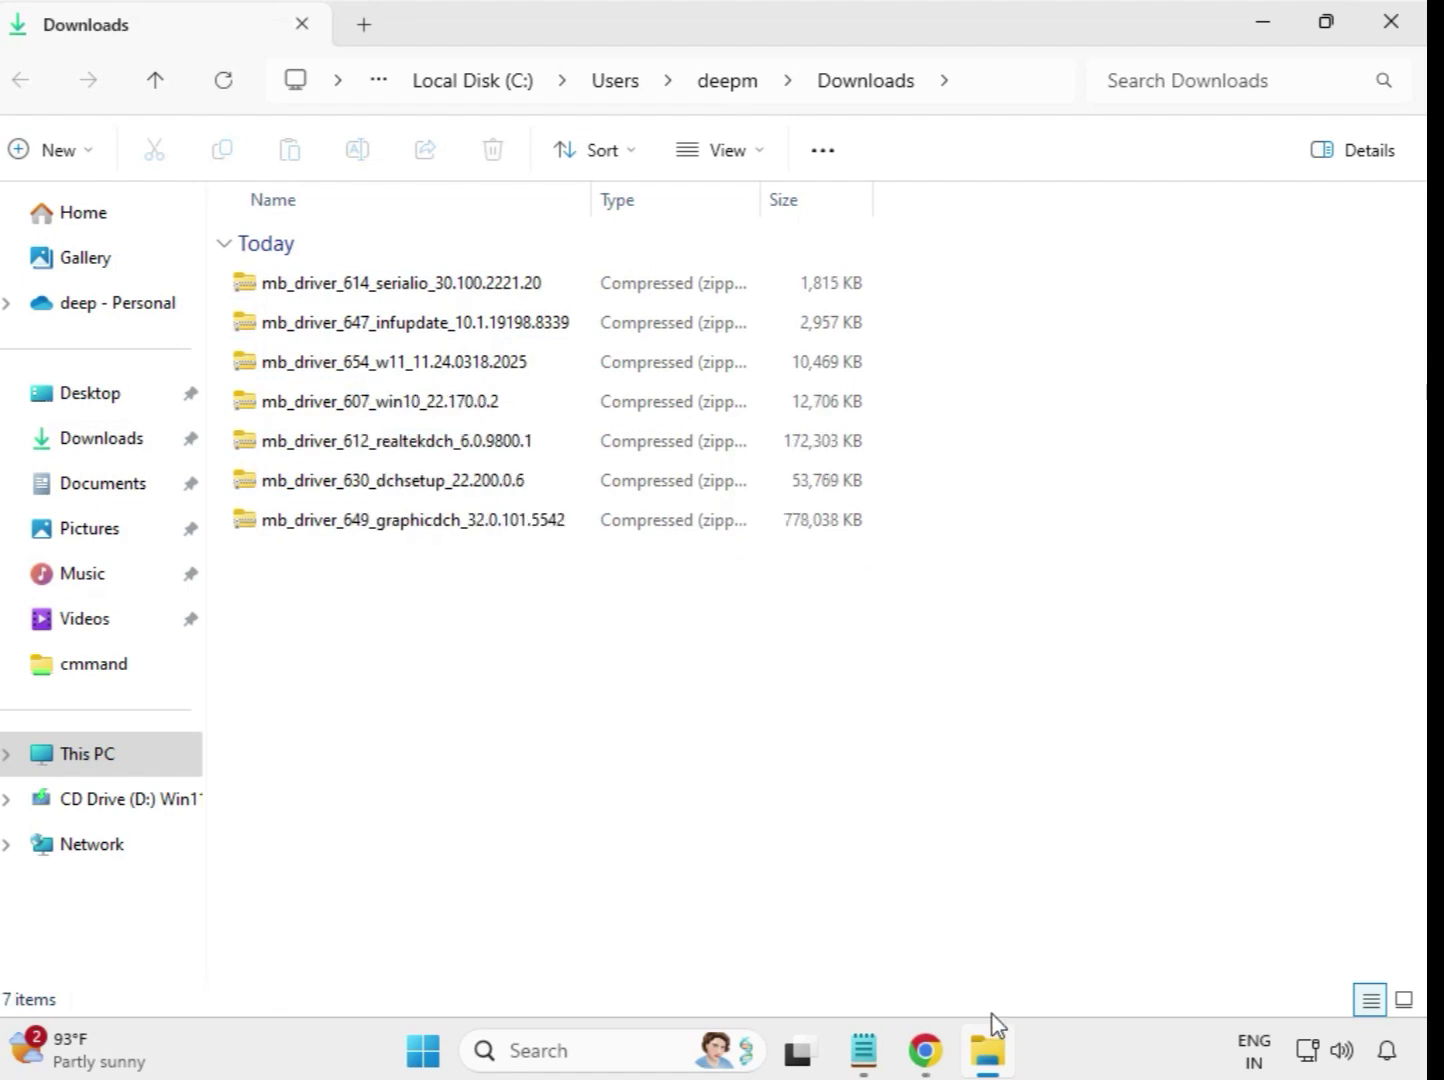
# - Extract the mb_driver_614_serialio_30.100.2221.20 archive to its default folder in Downloads and close the extracted folder's window
pyautogui.click(373, 289)
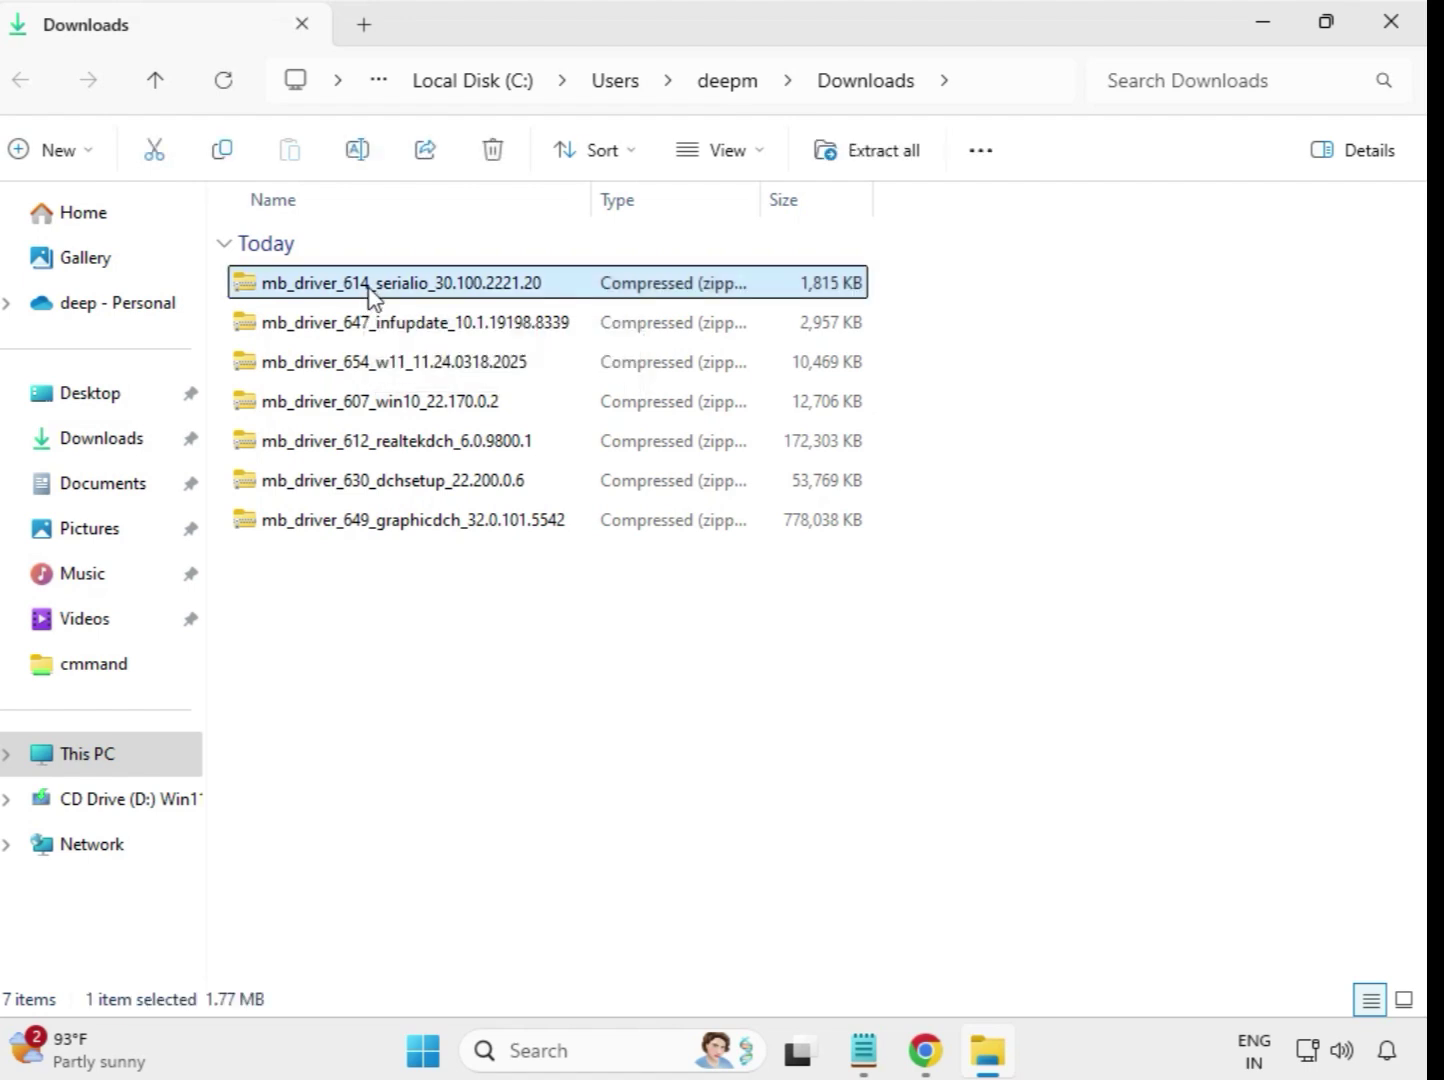
pyautogui.rightClick(372, 294)
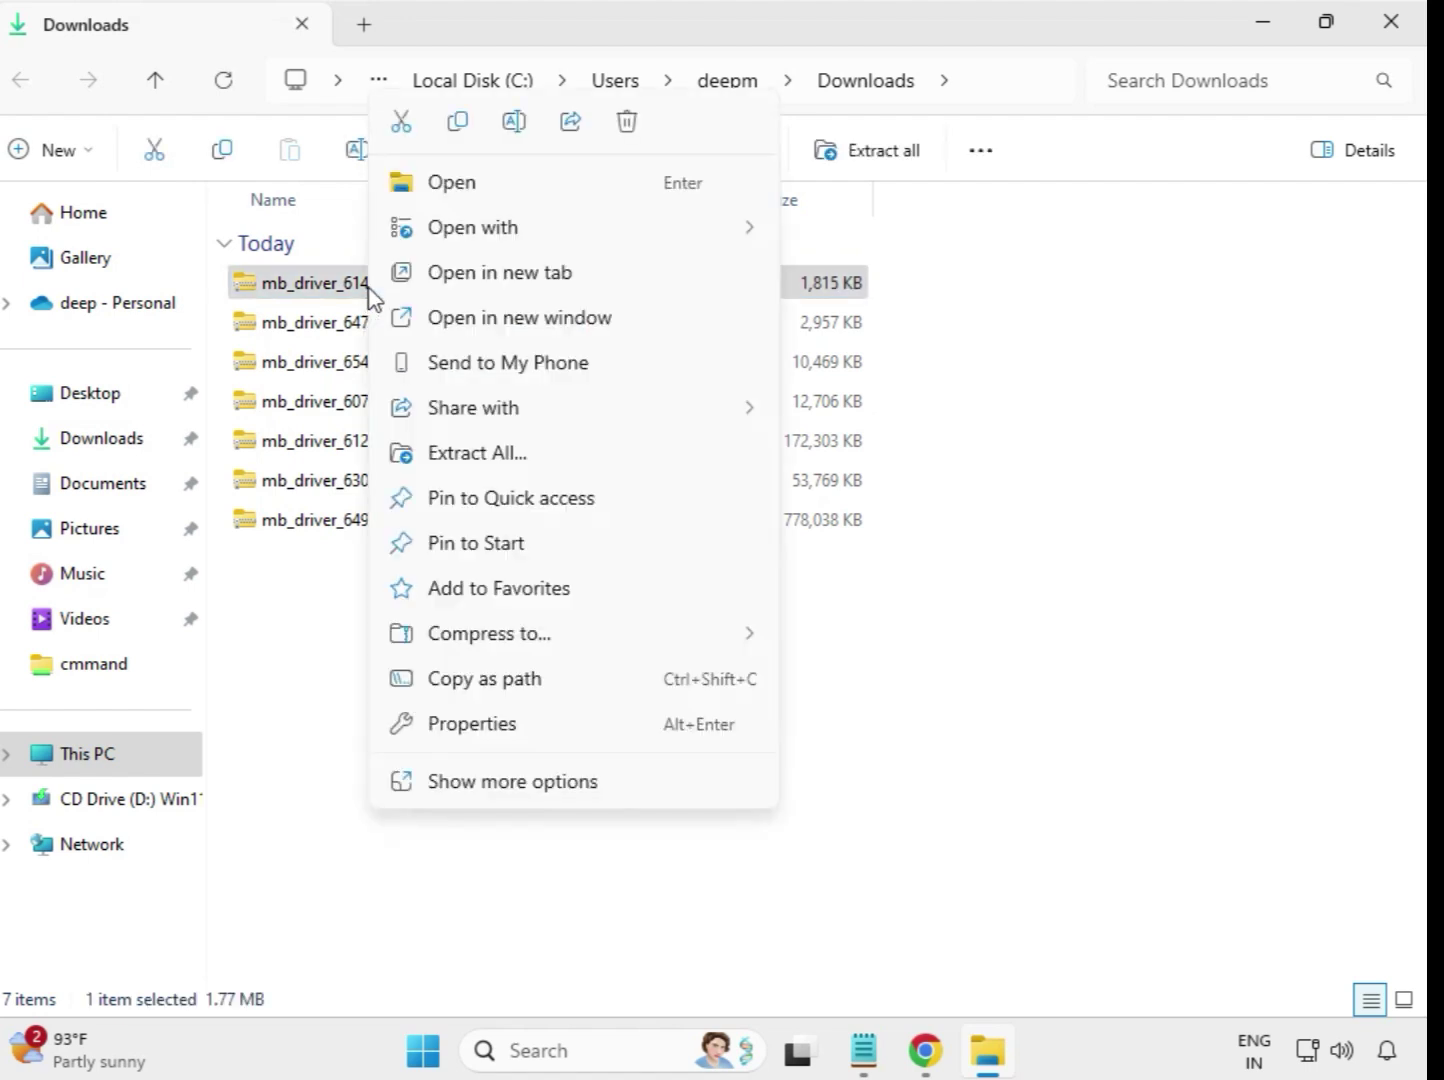
pyautogui.click(489, 468)
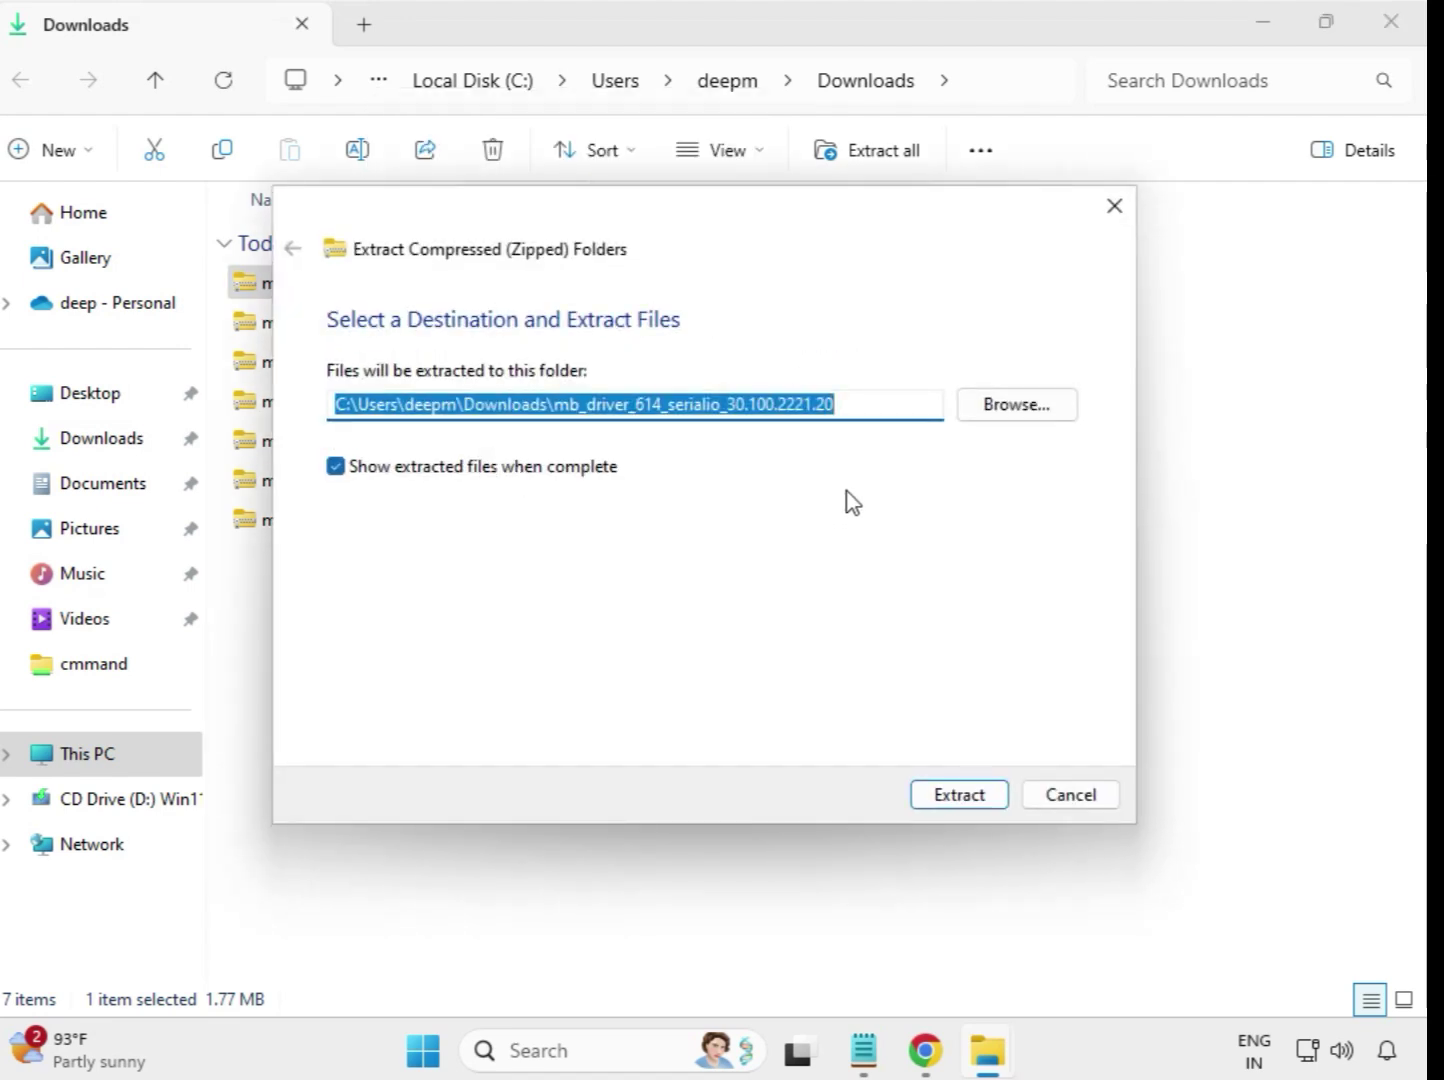
pyautogui.click(972, 797)
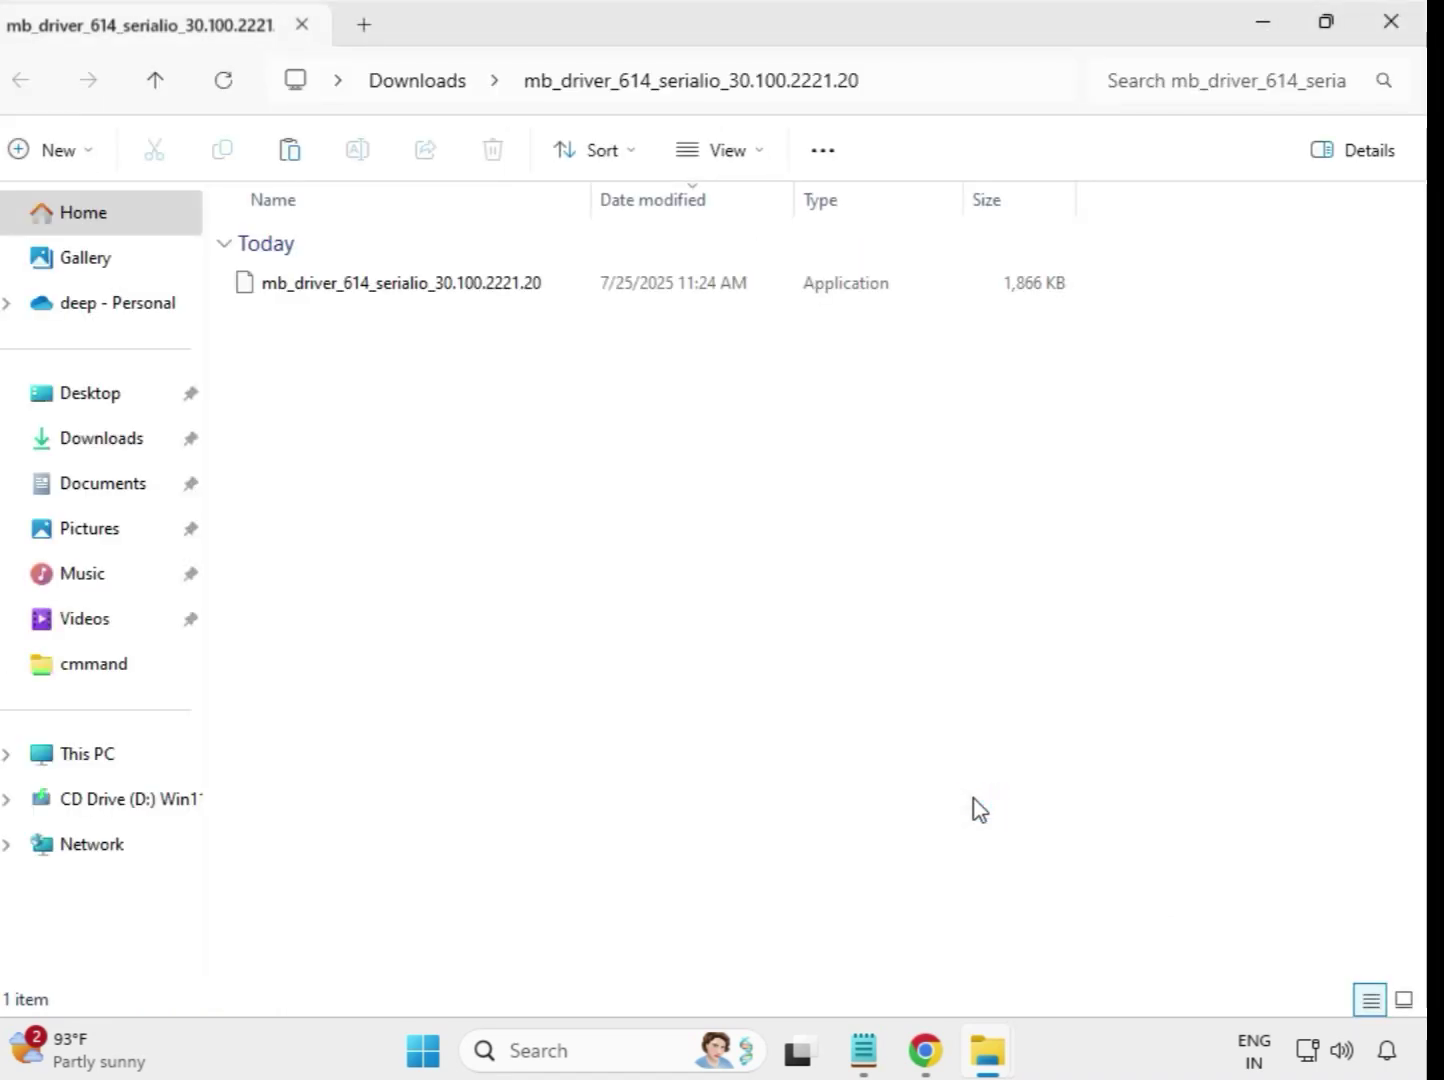
pyautogui.click(1392, 29)
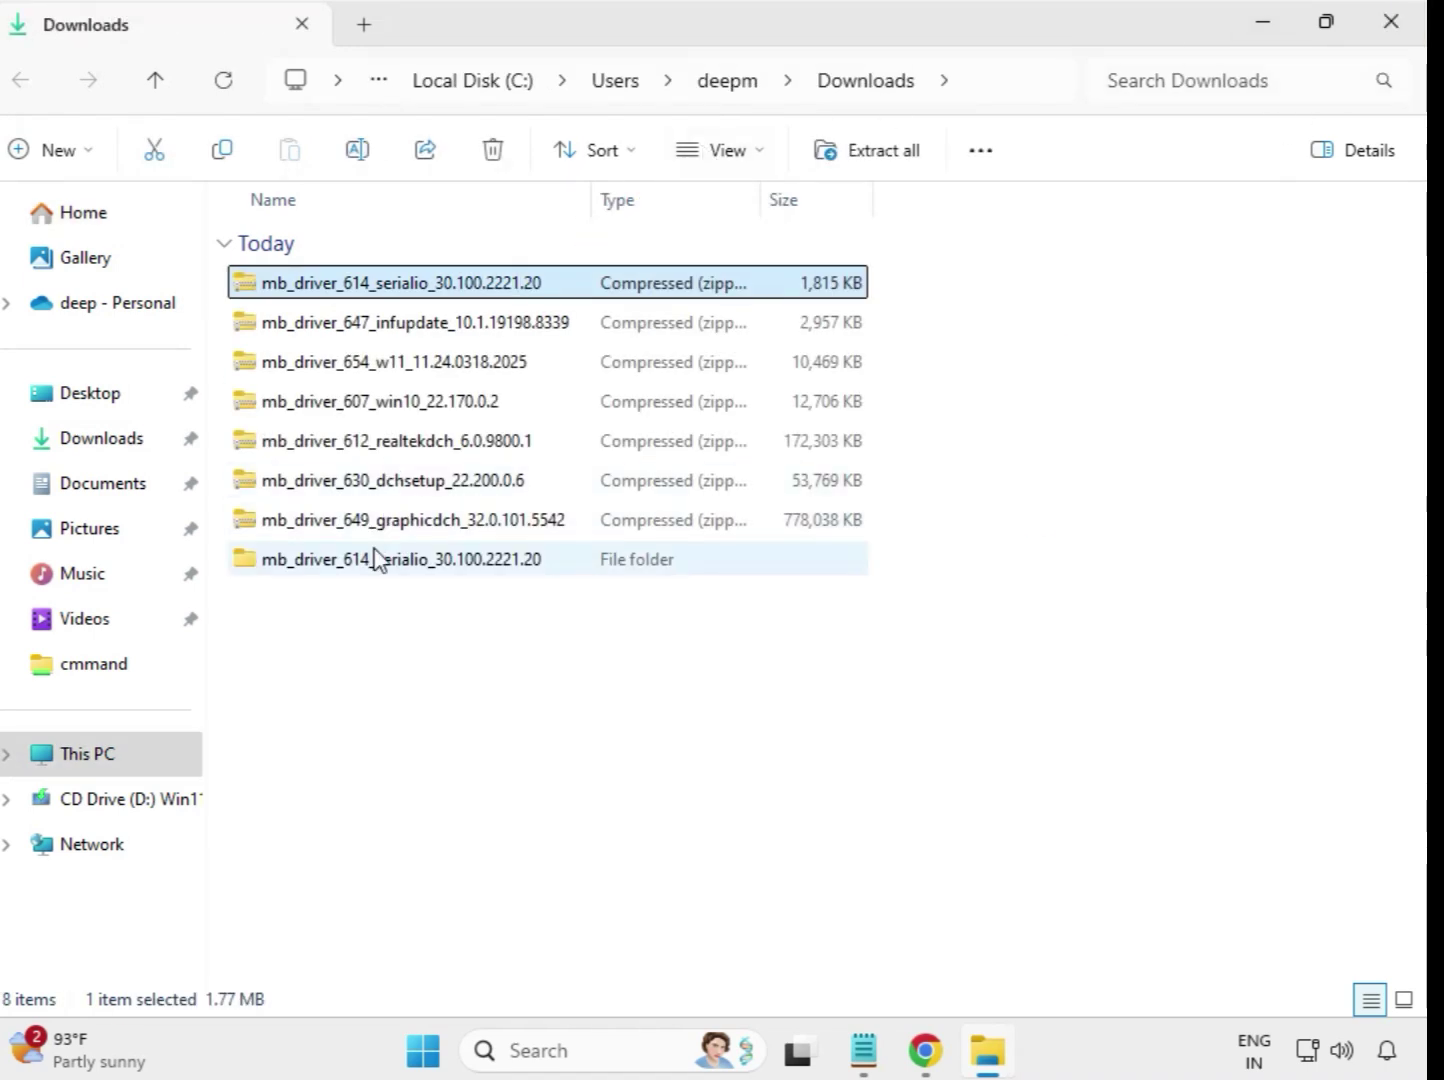
# - Extract the mb_driver_647_infupdate_10.1.19198.8339 archive to its default folder and close the extracted folder's window
pyautogui.click(390, 580)
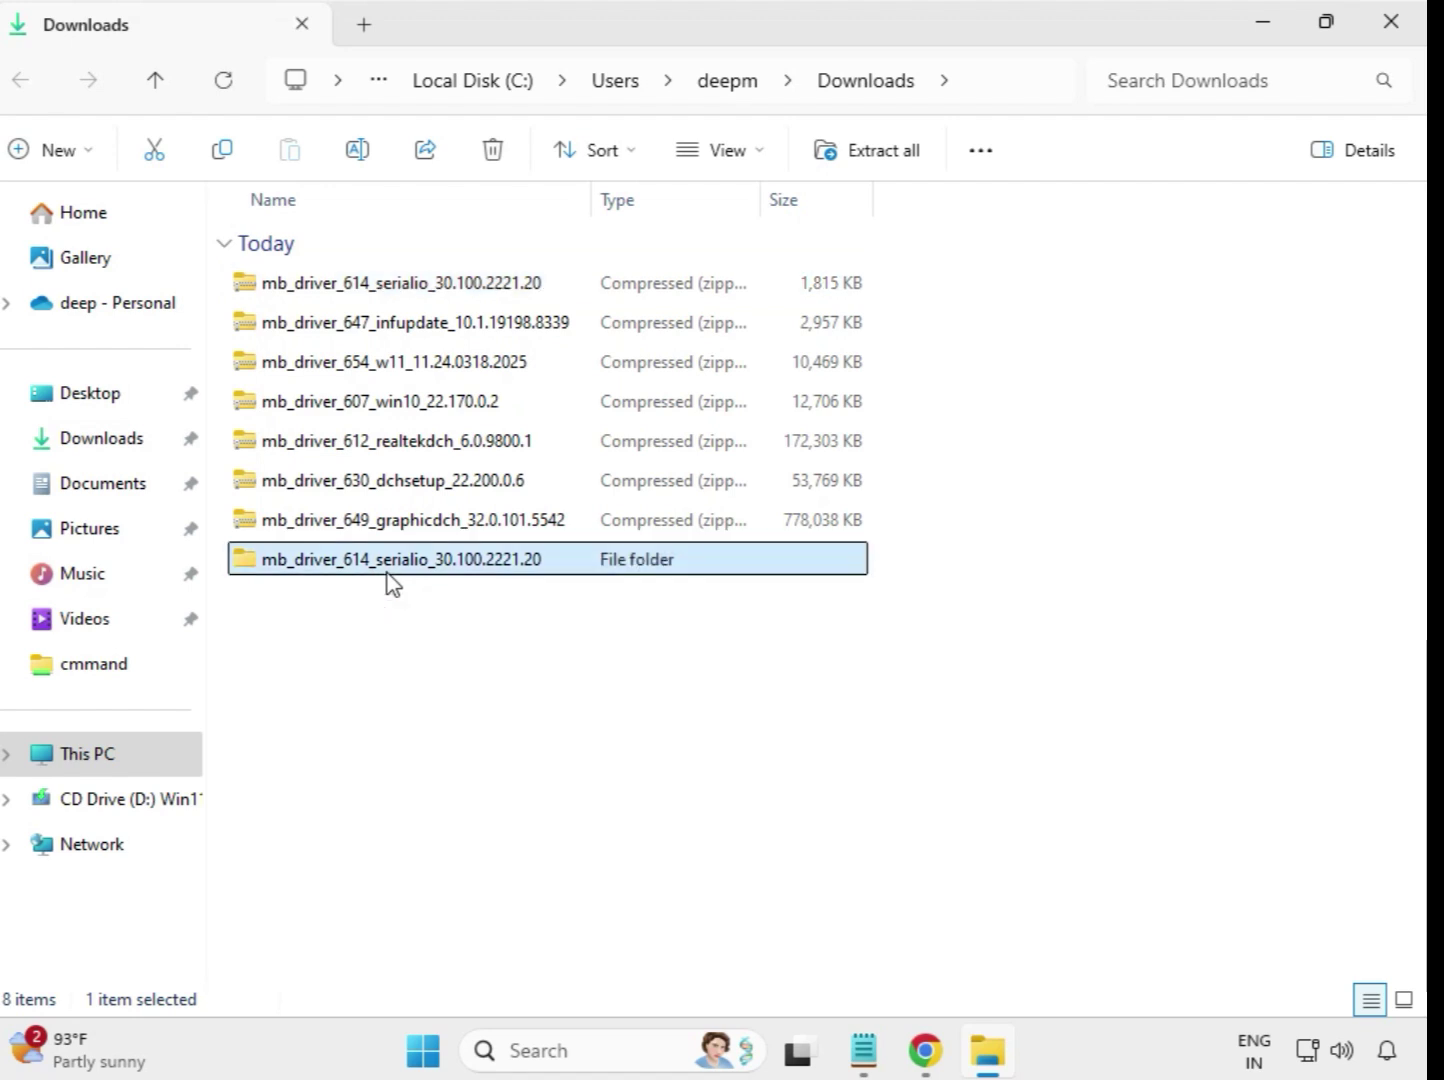
pyautogui.click(379, 333)
pyautogui.rightClick(379, 334)
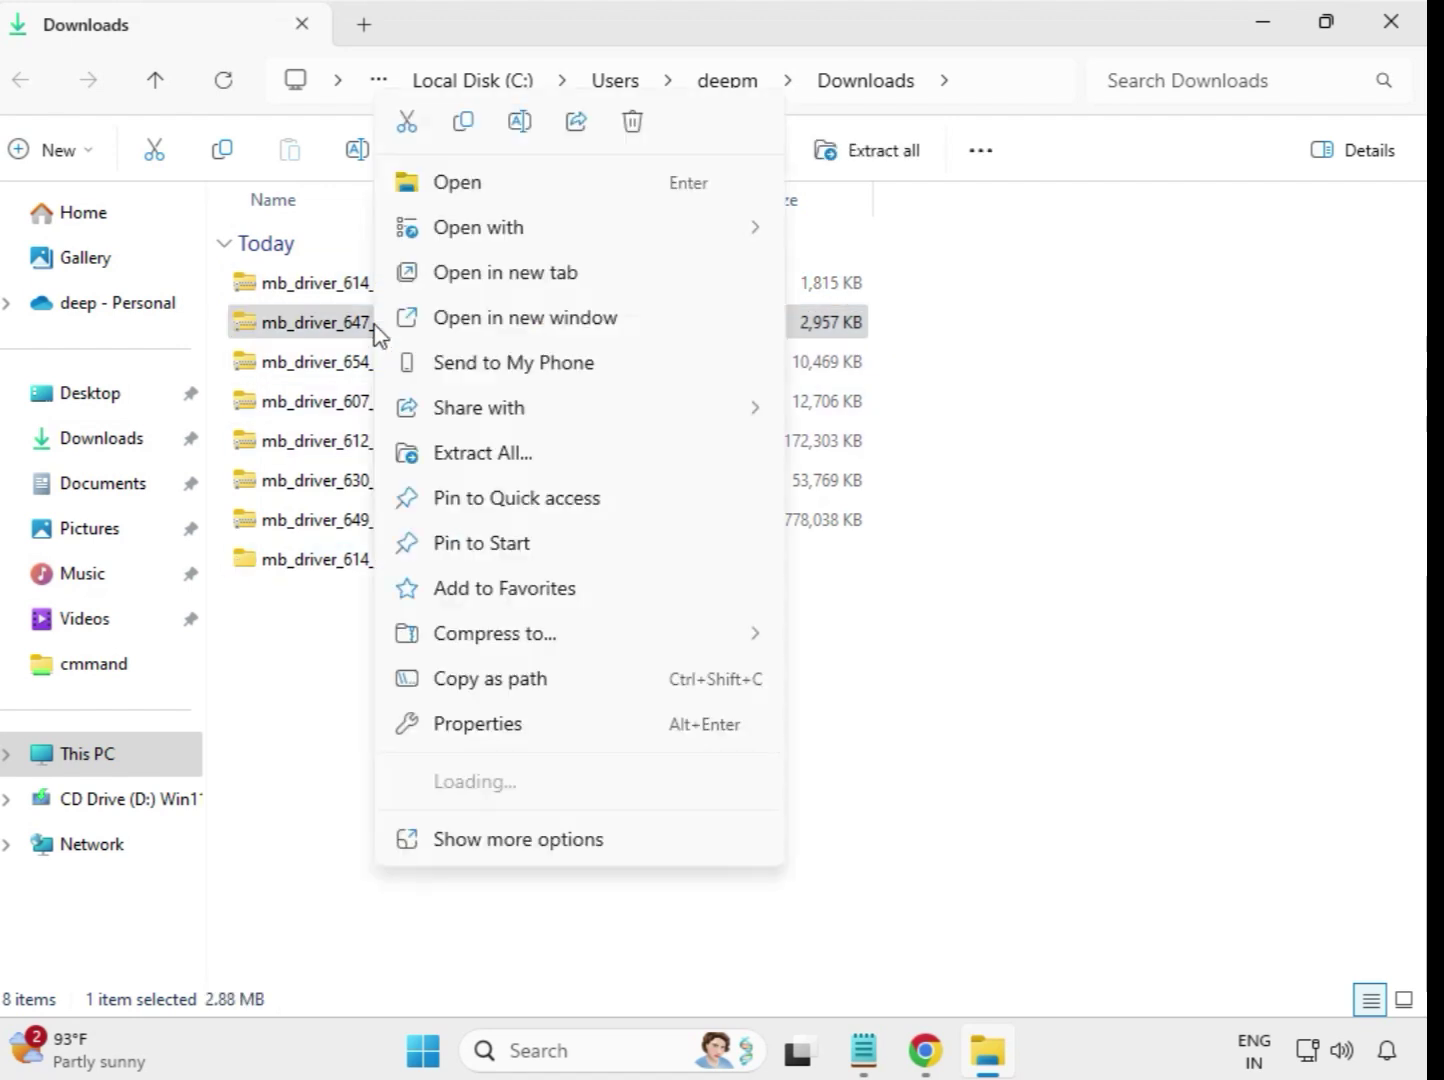
pyautogui.click(489, 454)
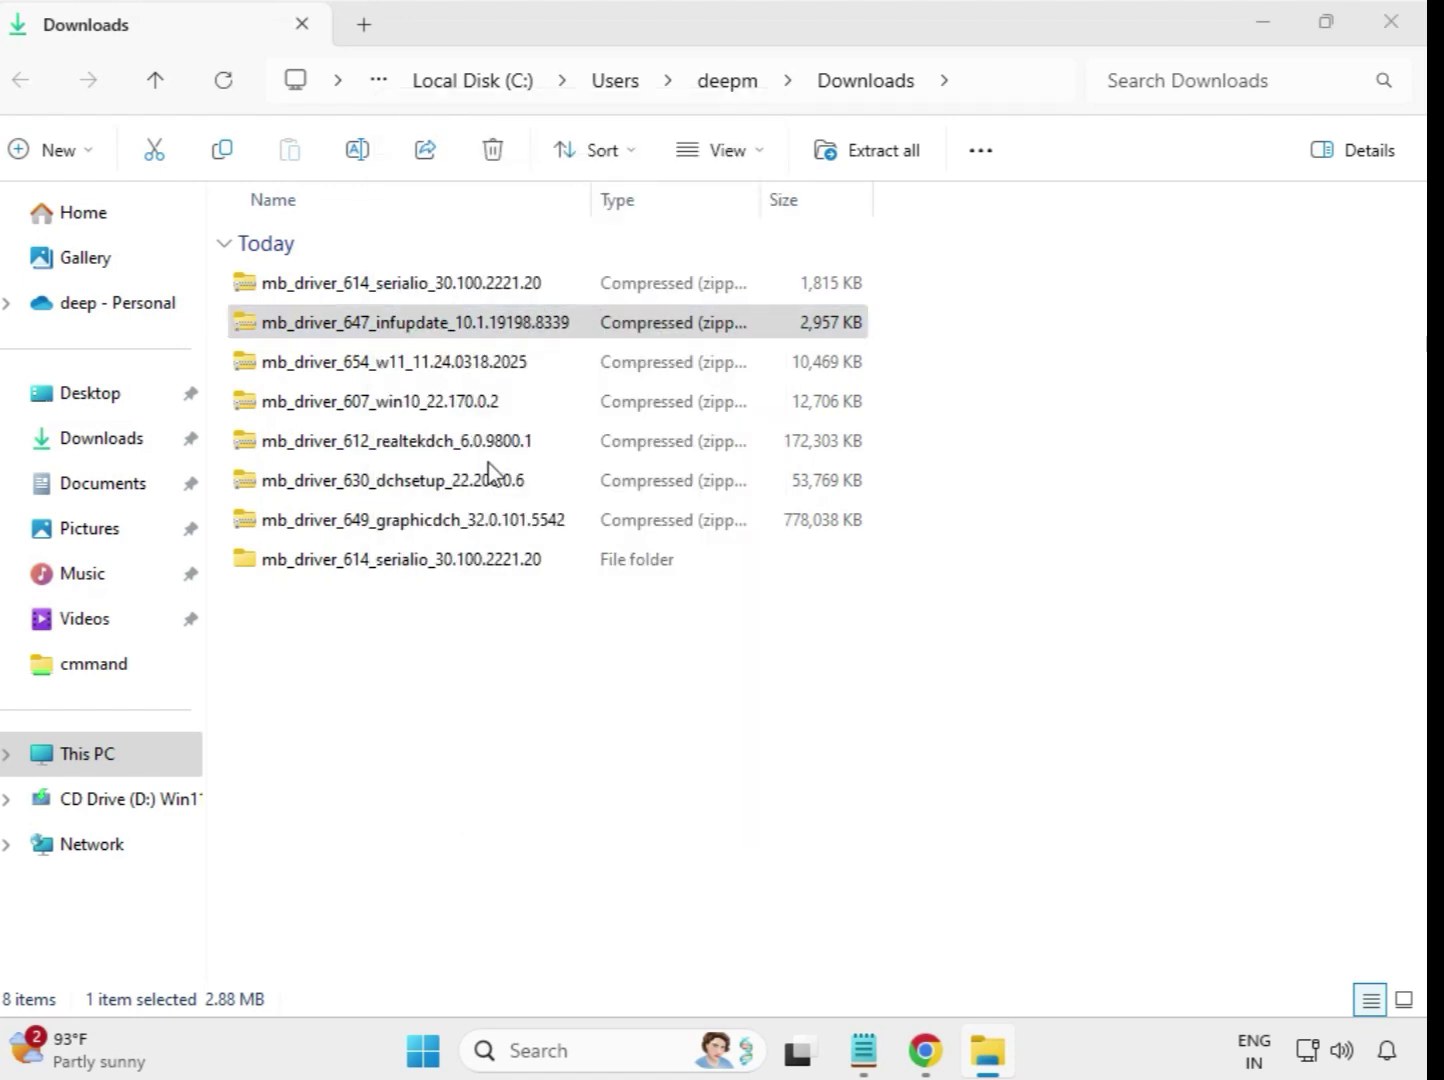
pyautogui.click(939, 808)
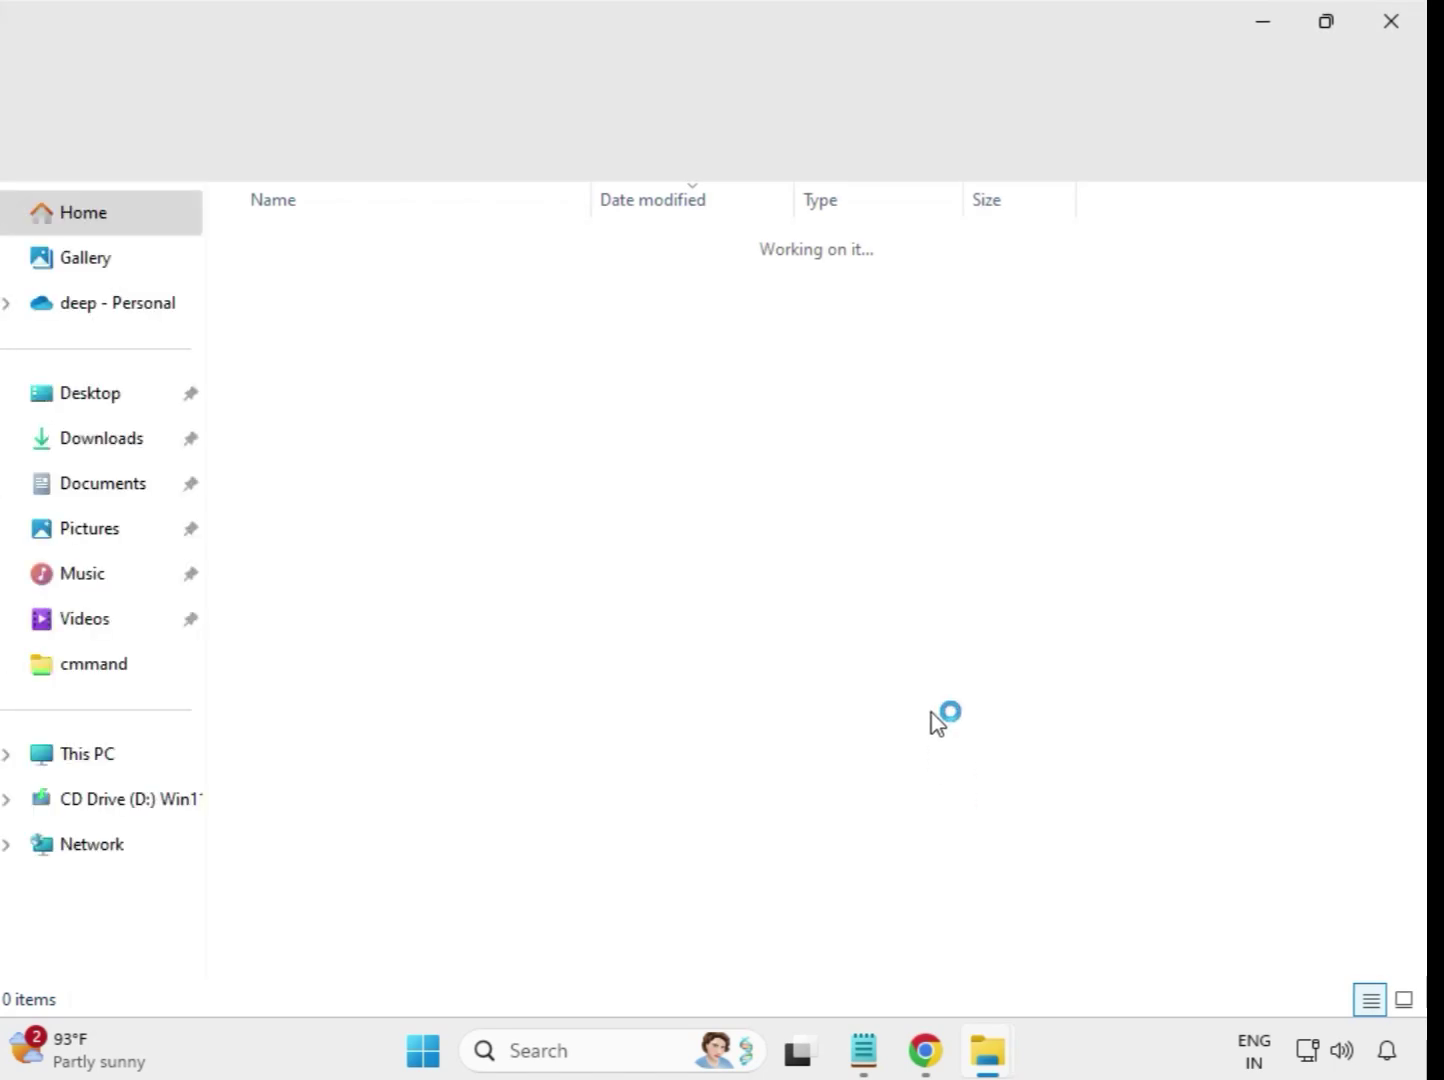
pyautogui.click(1390, 31)
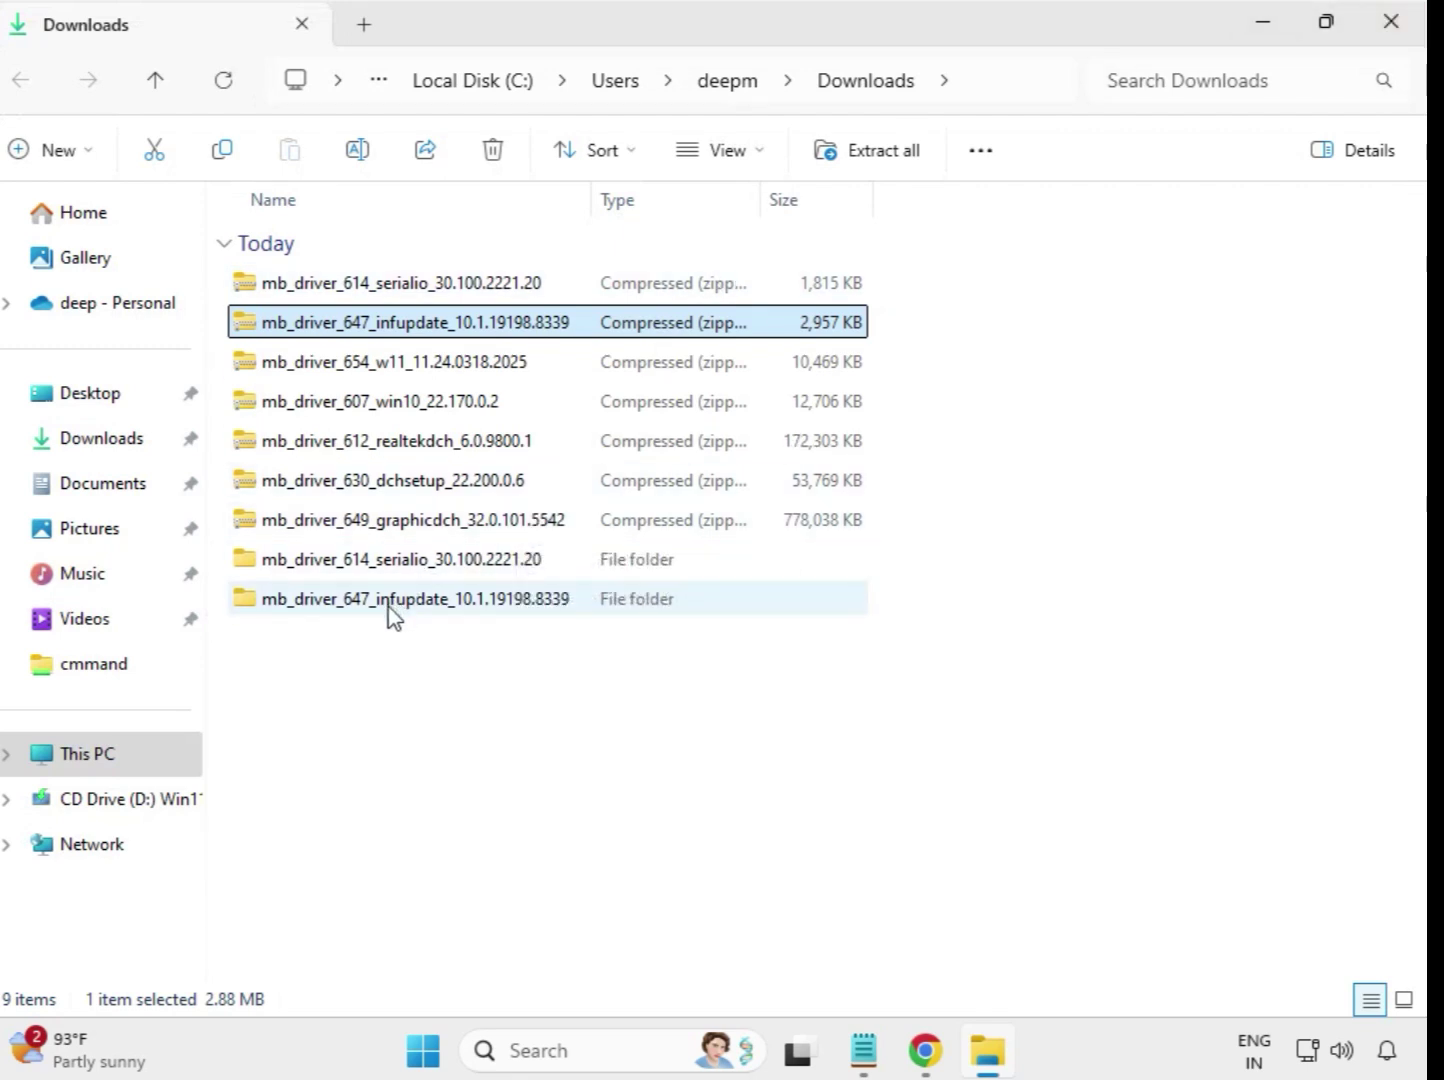
# - Extract the mb_driver_654_w11_11.24.0318.2025 archive to its default folder in Downloads
pyautogui.click(365, 373)
pyautogui.rightClick(365, 373)
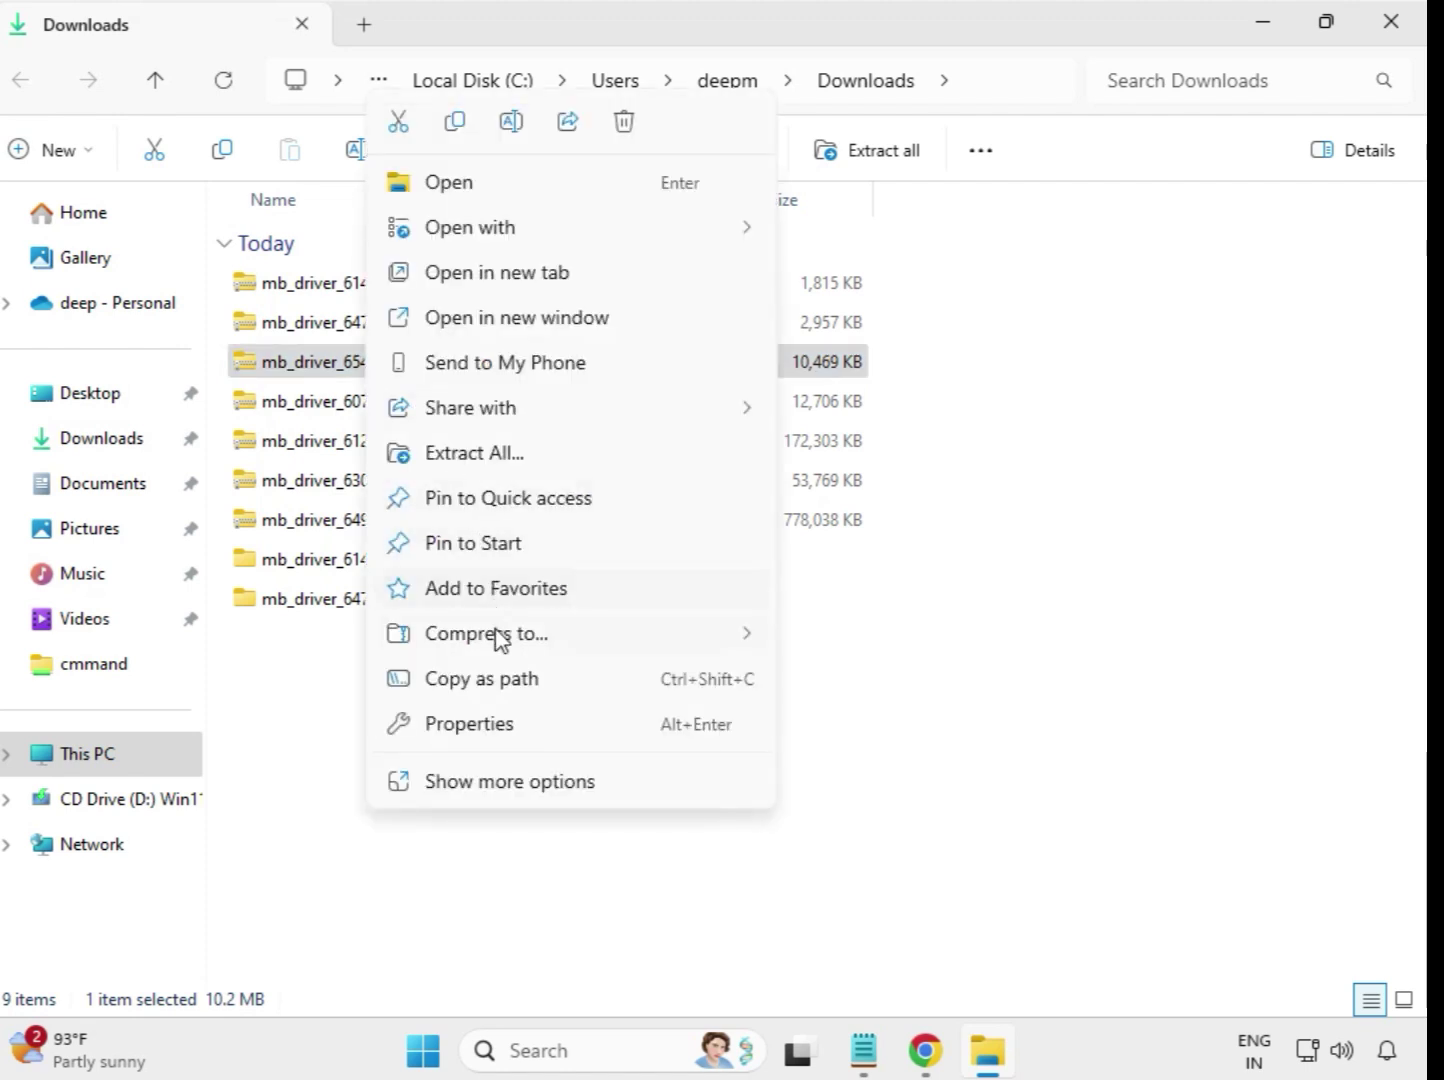
pyautogui.click(496, 455)
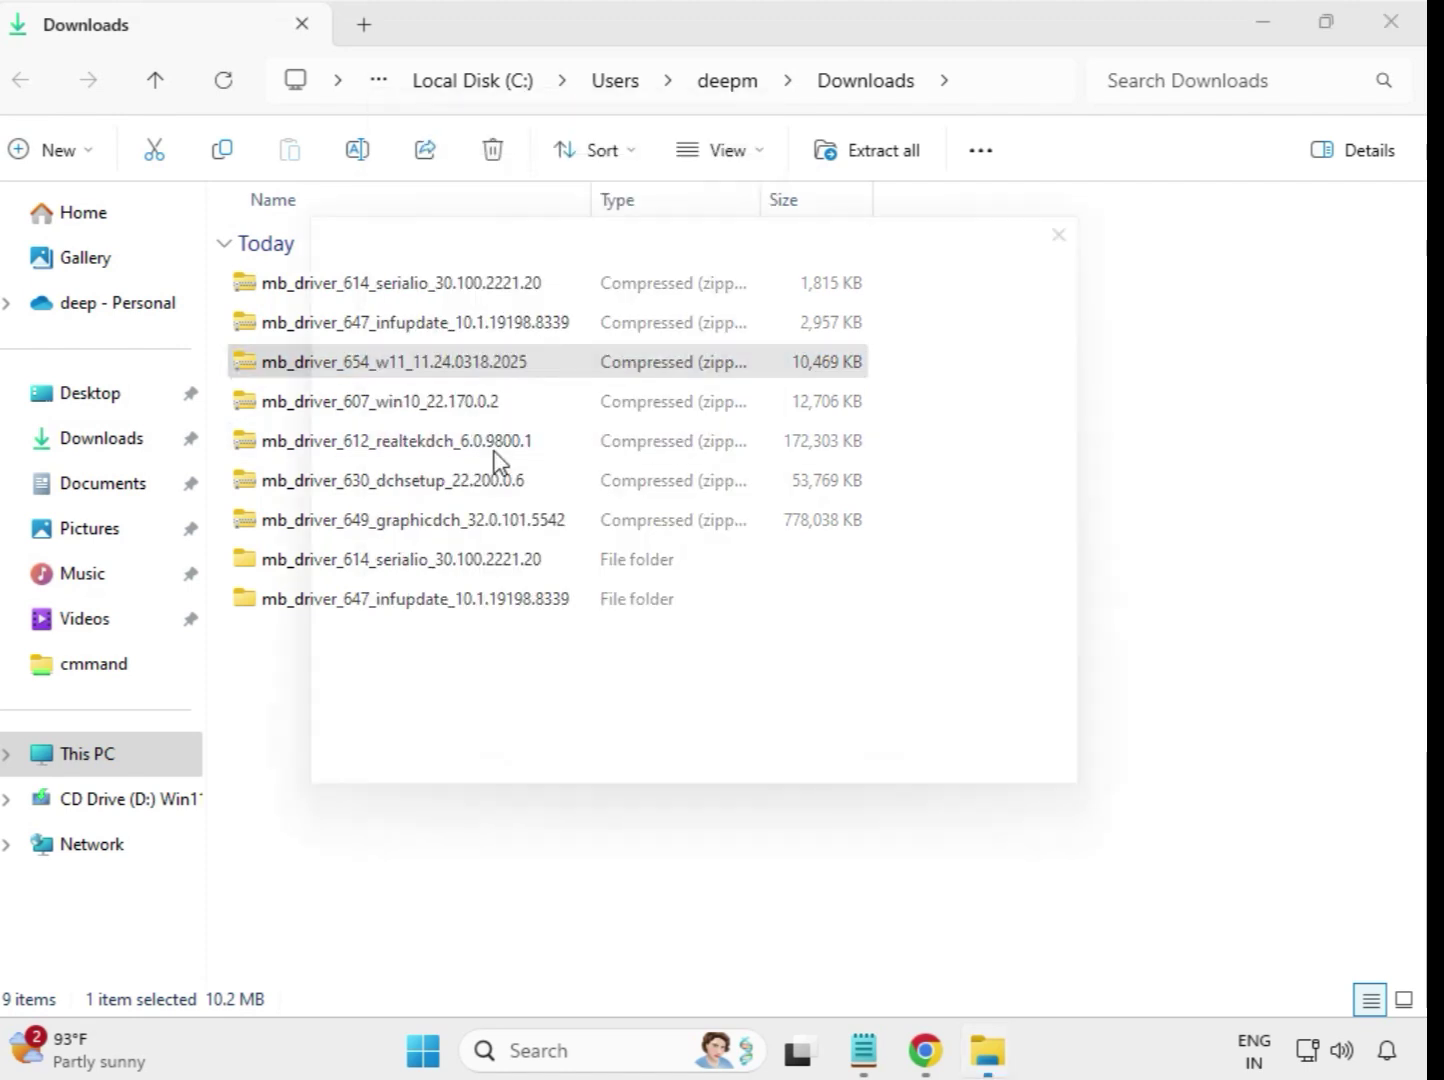
pyautogui.click(941, 802)
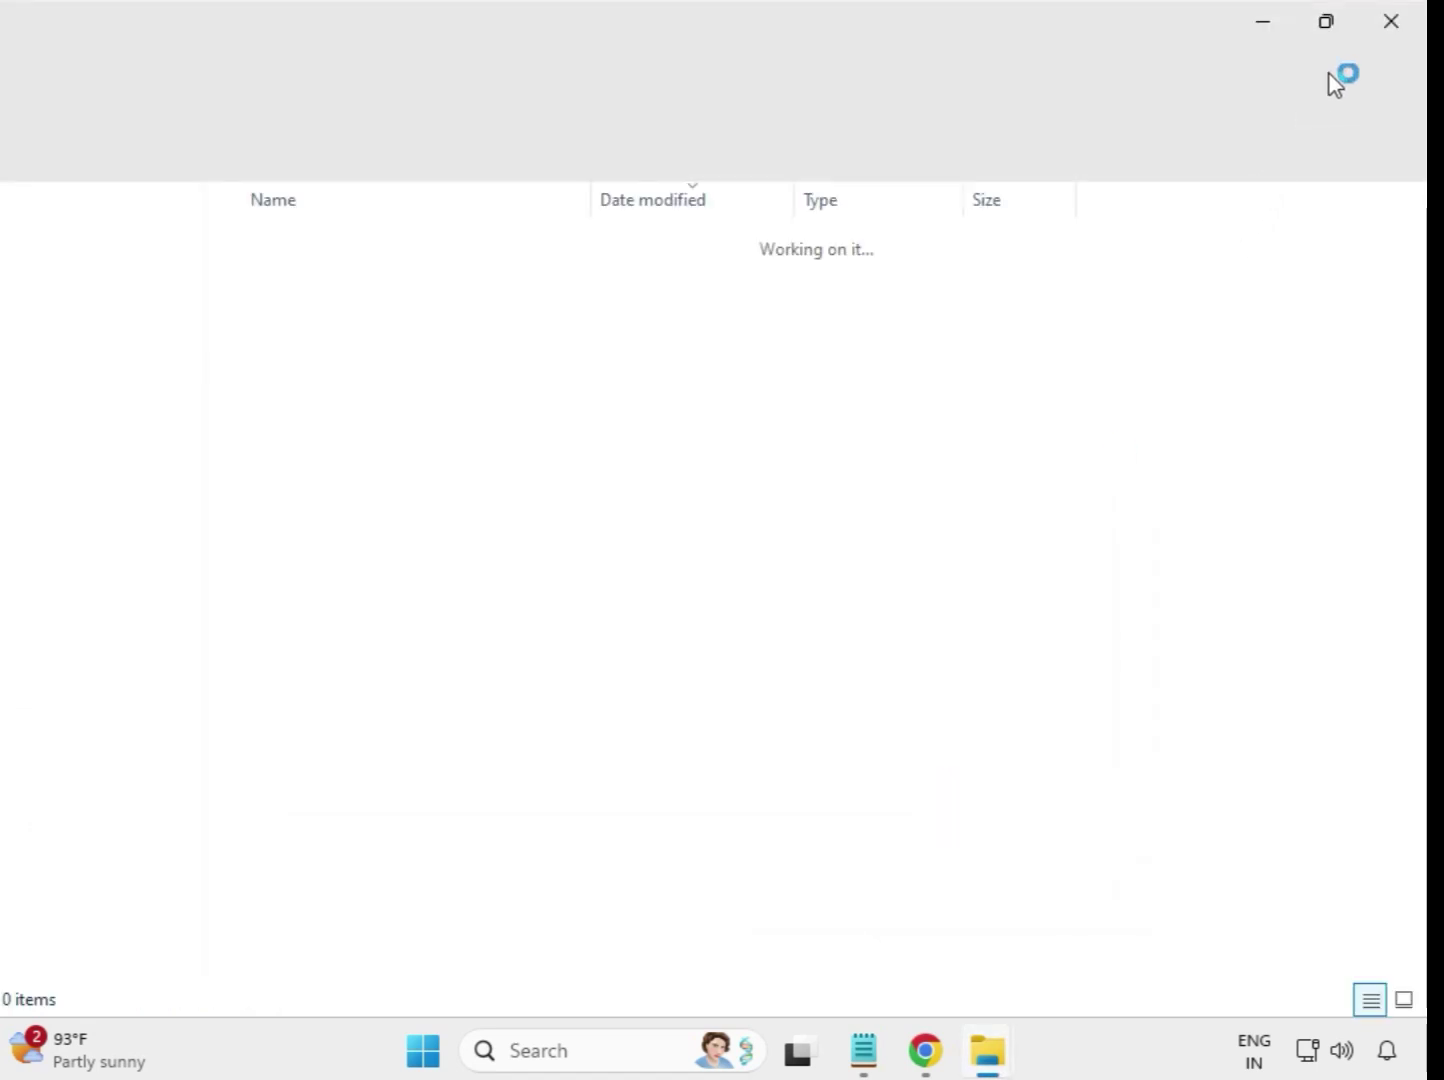
# - Extract the mb_driver_607_win10_22.170.0.2 archive to its default folder in Downloads, closing the windows of the extracted folders
pyautogui.click(1392, 22)
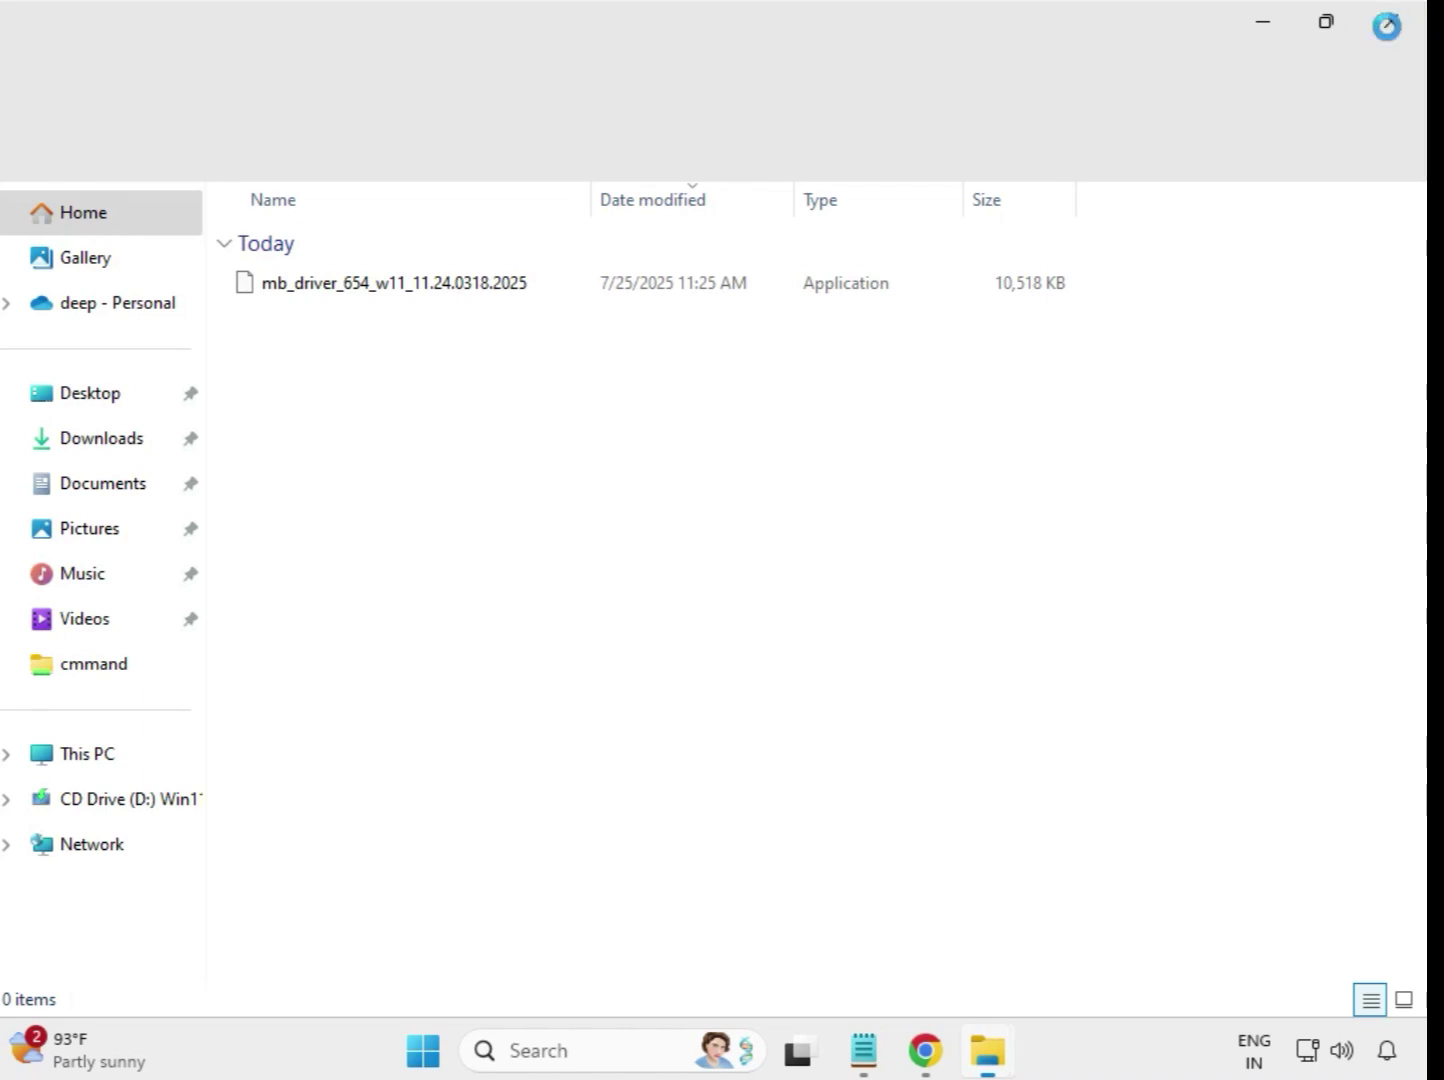
pyautogui.click(328, 406)
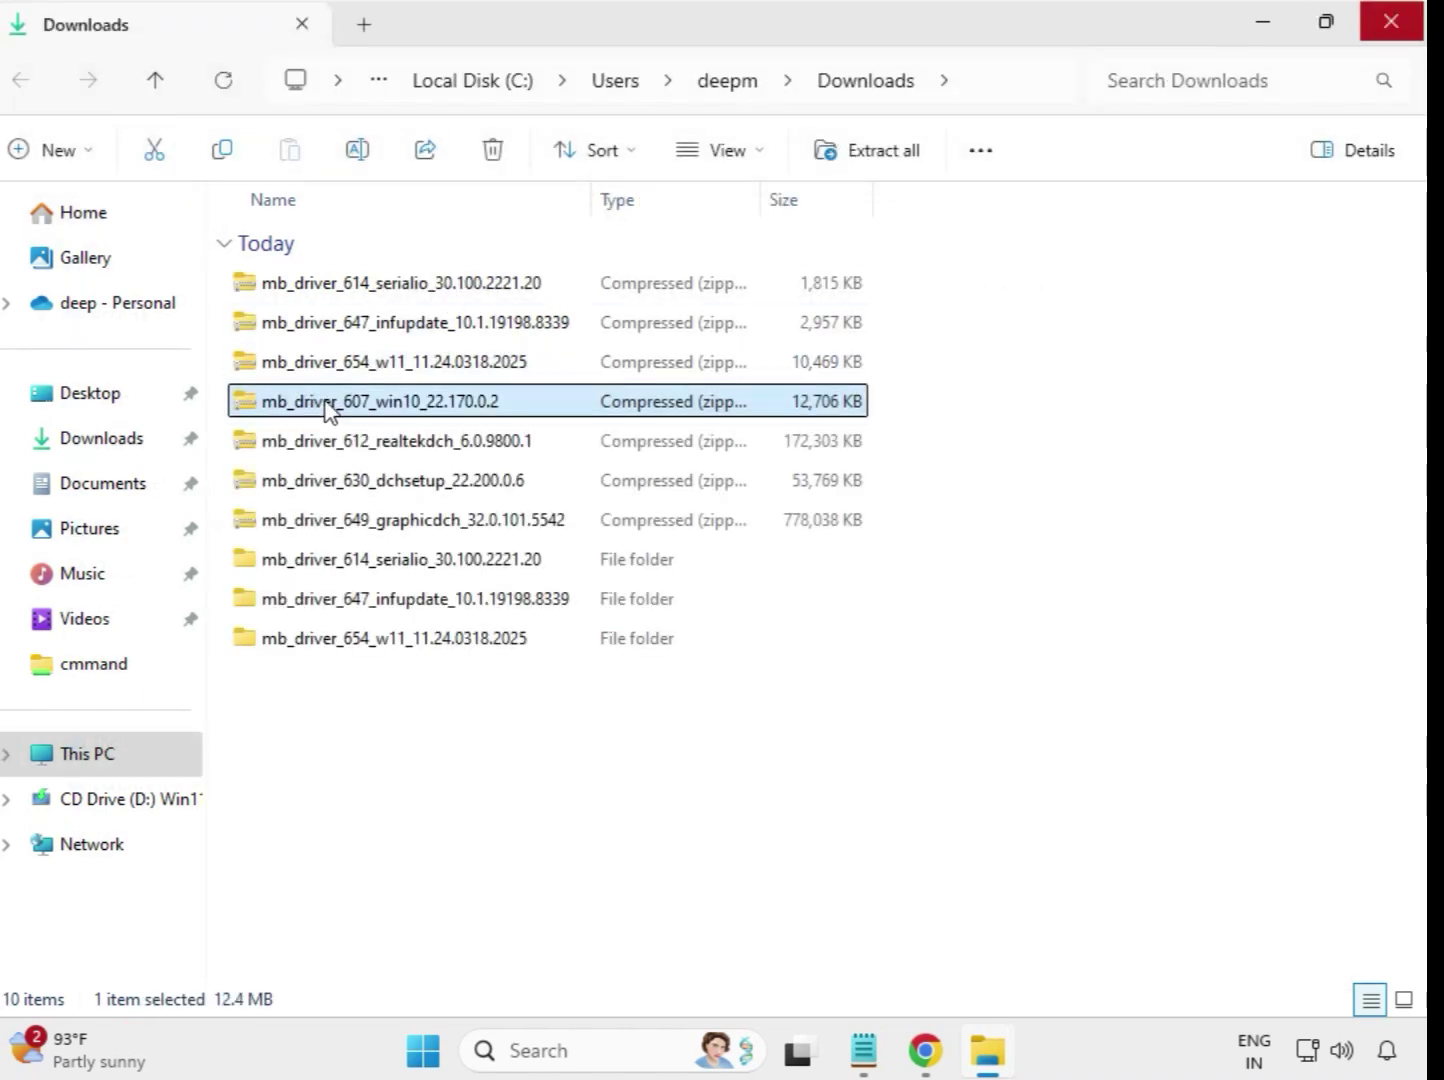
pyautogui.rightClick(327, 408)
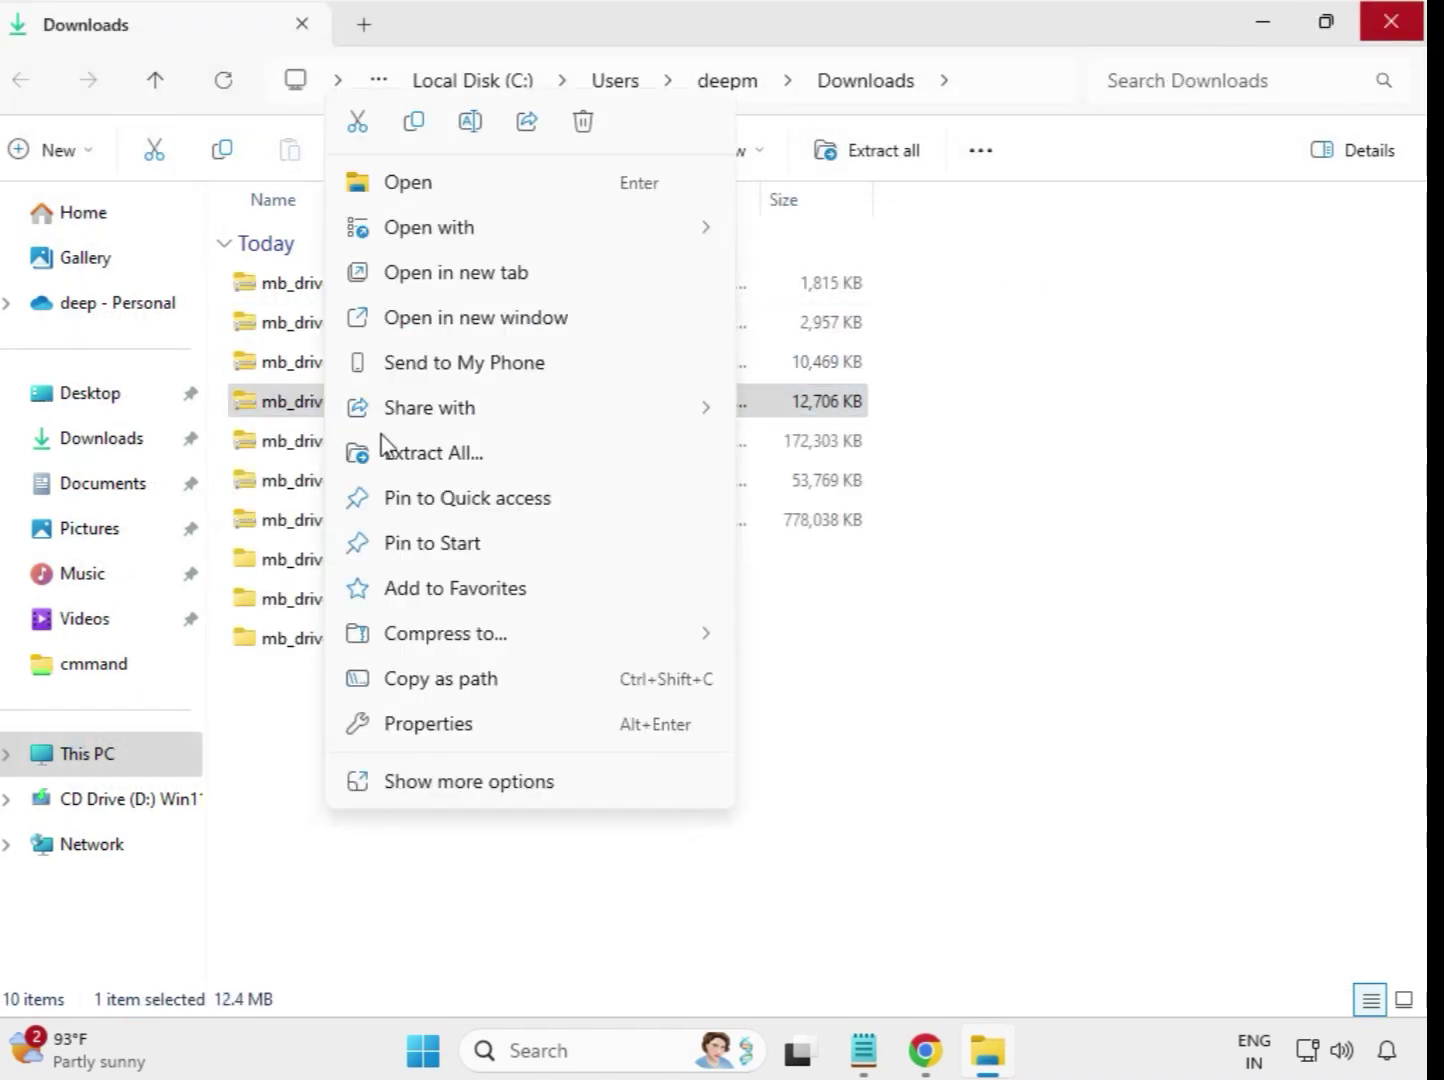
pyautogui.click(440, 452)
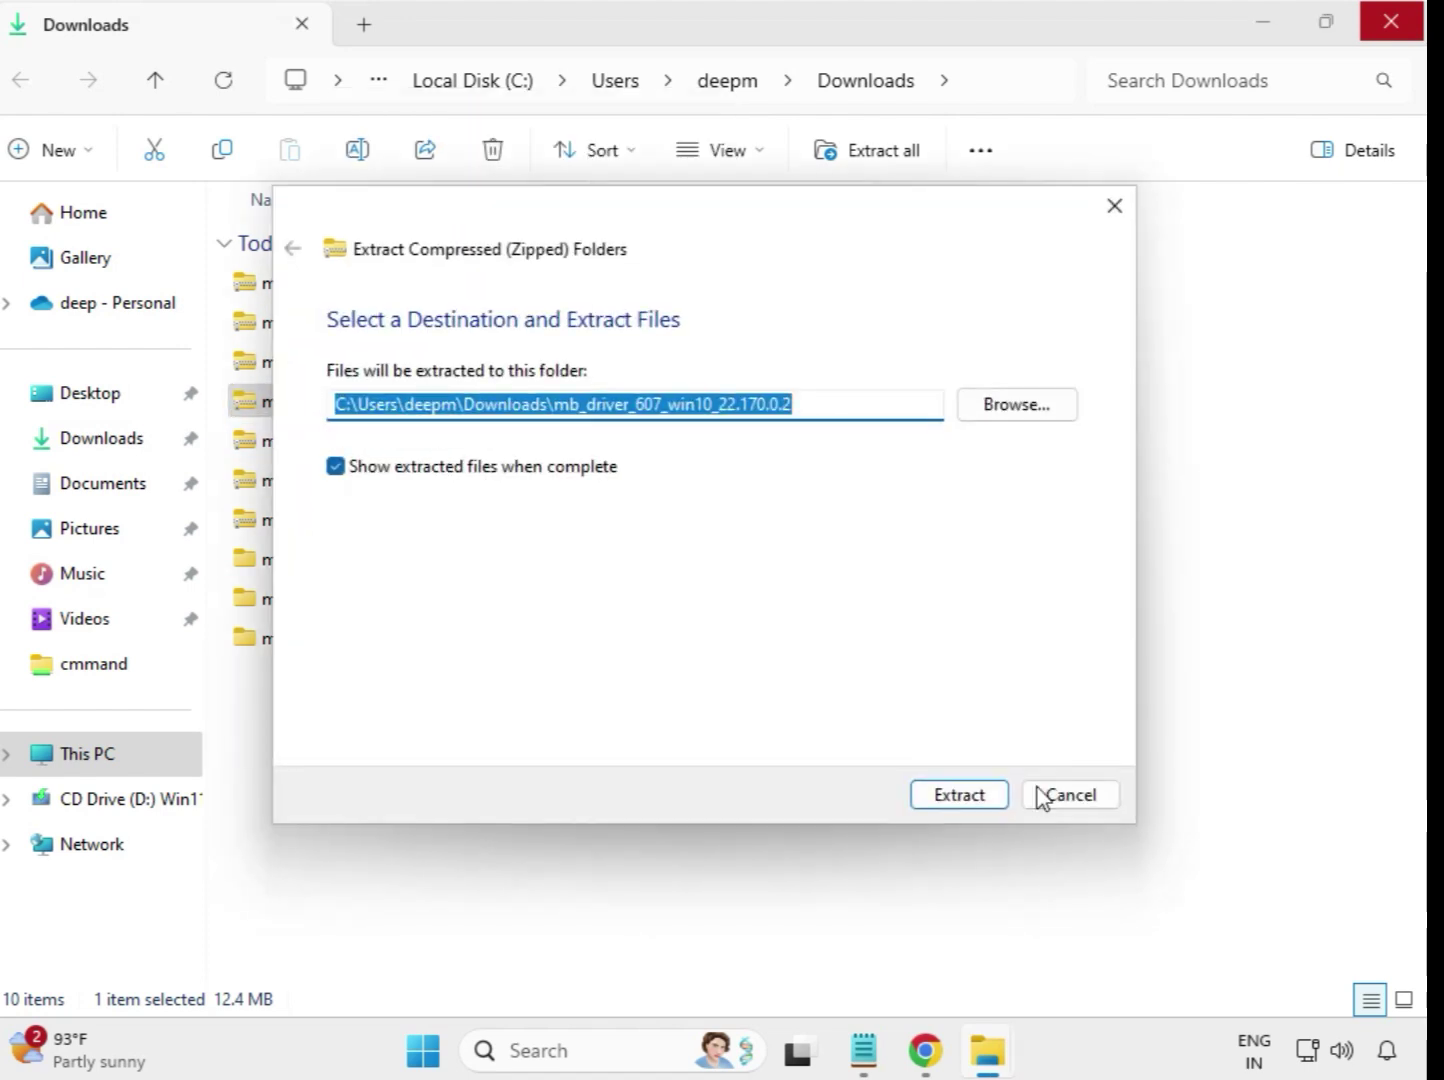
pyautogui.click(965, 796)
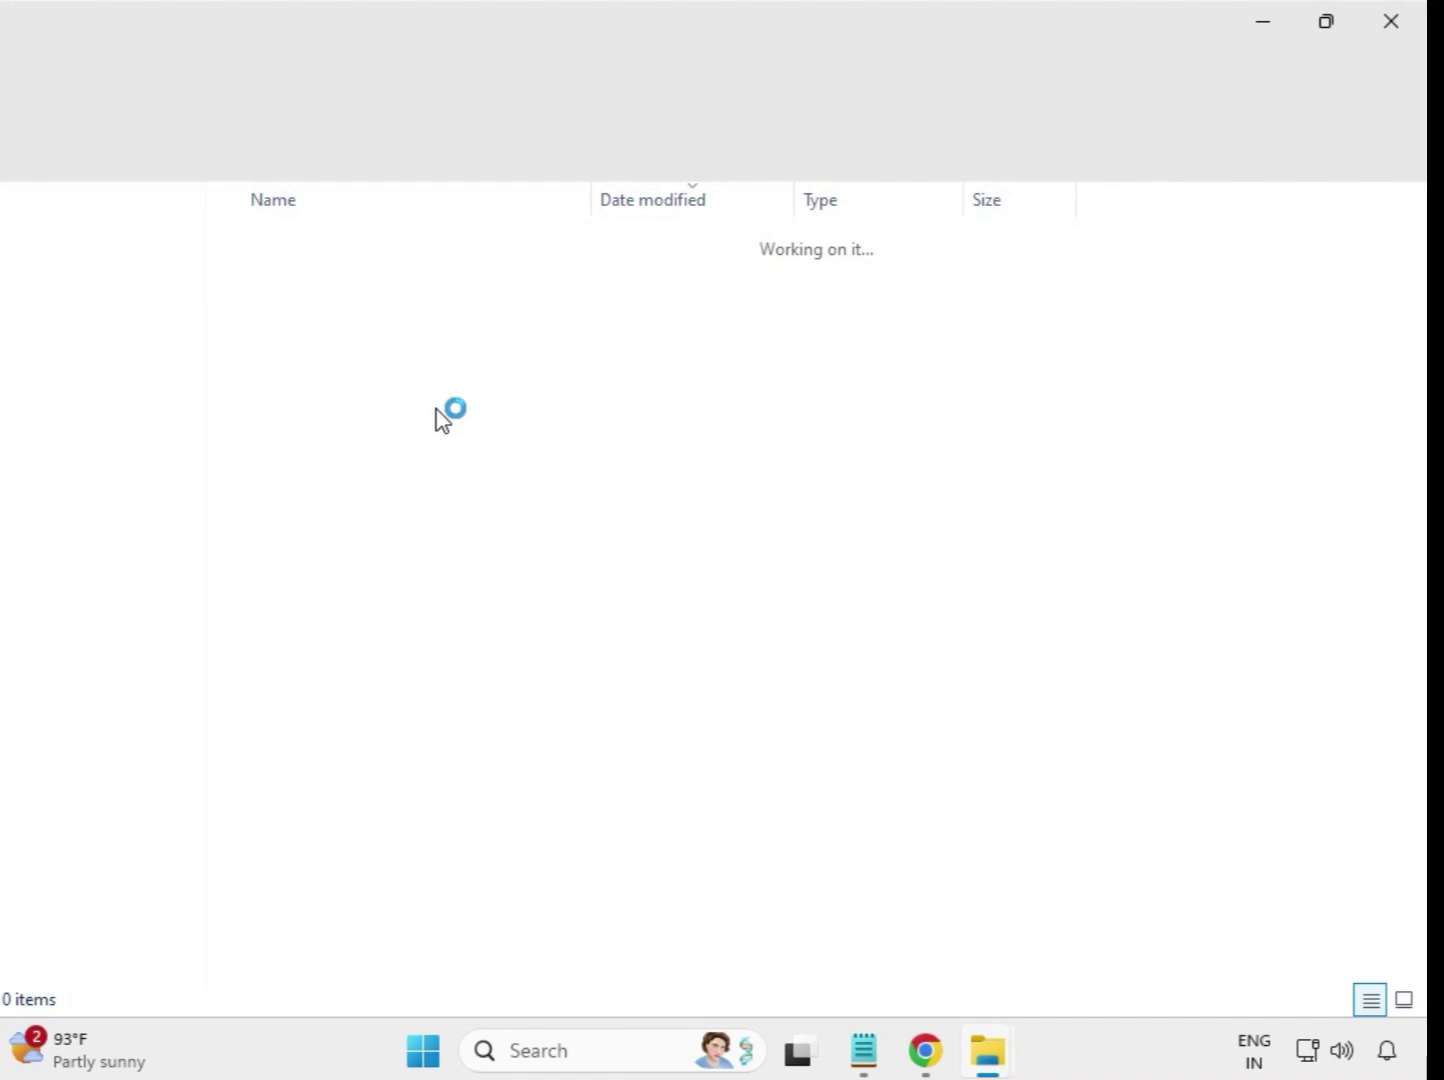
pyautogui.click(1390, 20)
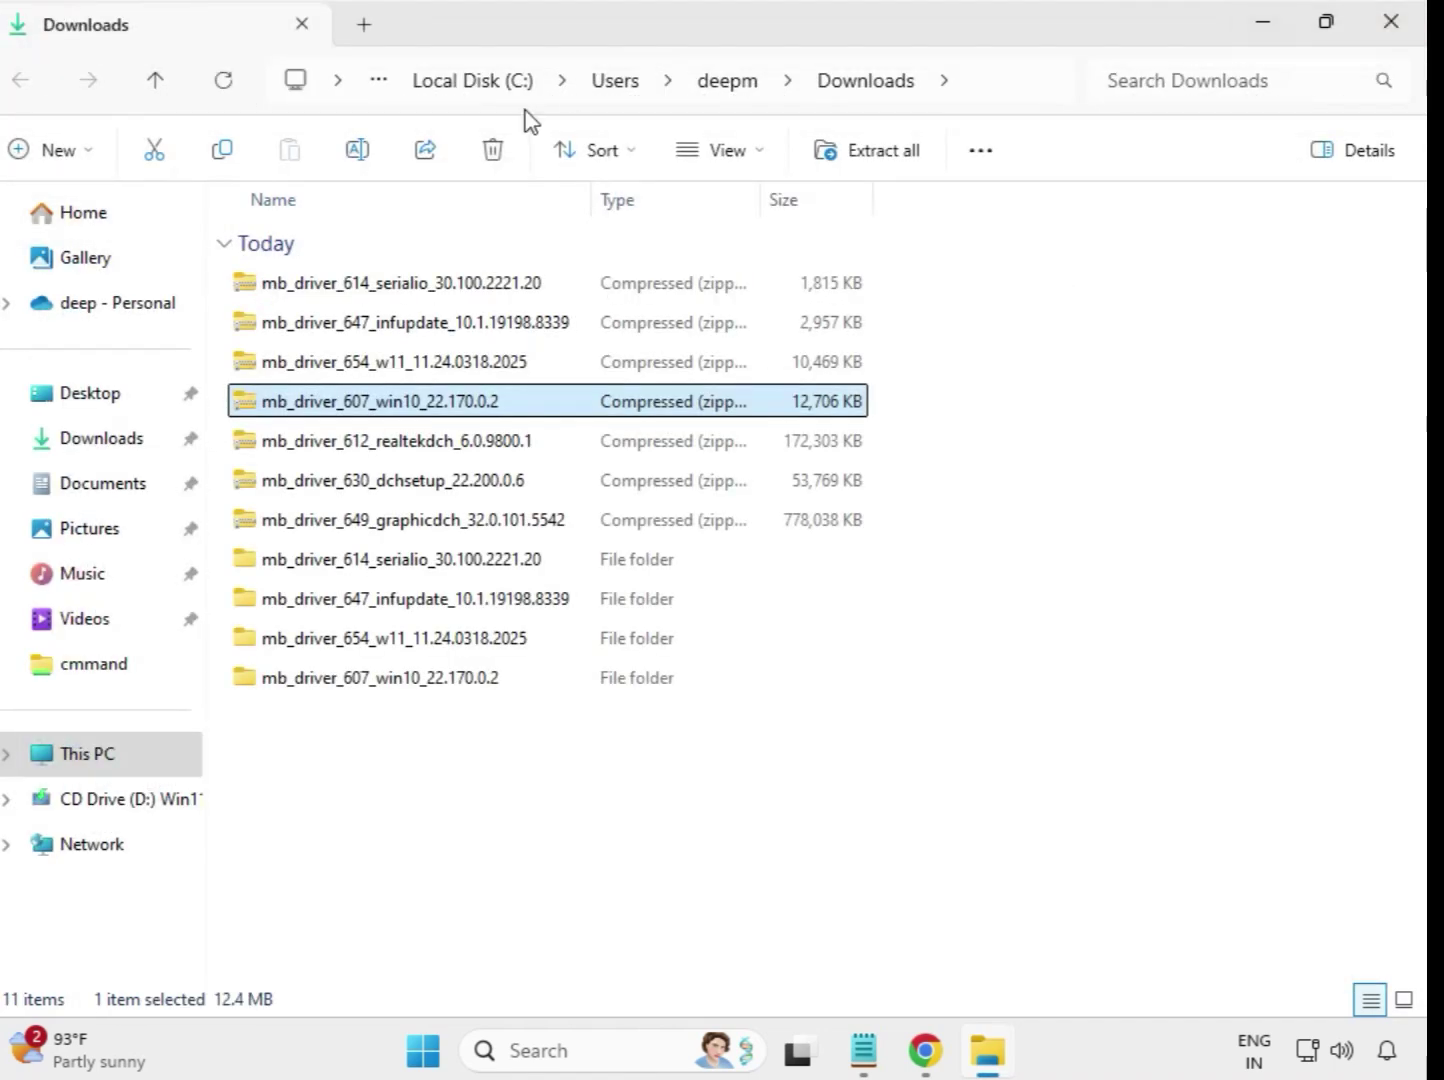
# - Extract the mb_driver_612_realtekdch_6.0.9800.1 archive to its default folder in Downloads and close the extracted folder's window
pyautogui.click(411, 445)
pyautogui.rightClick(411, 455)
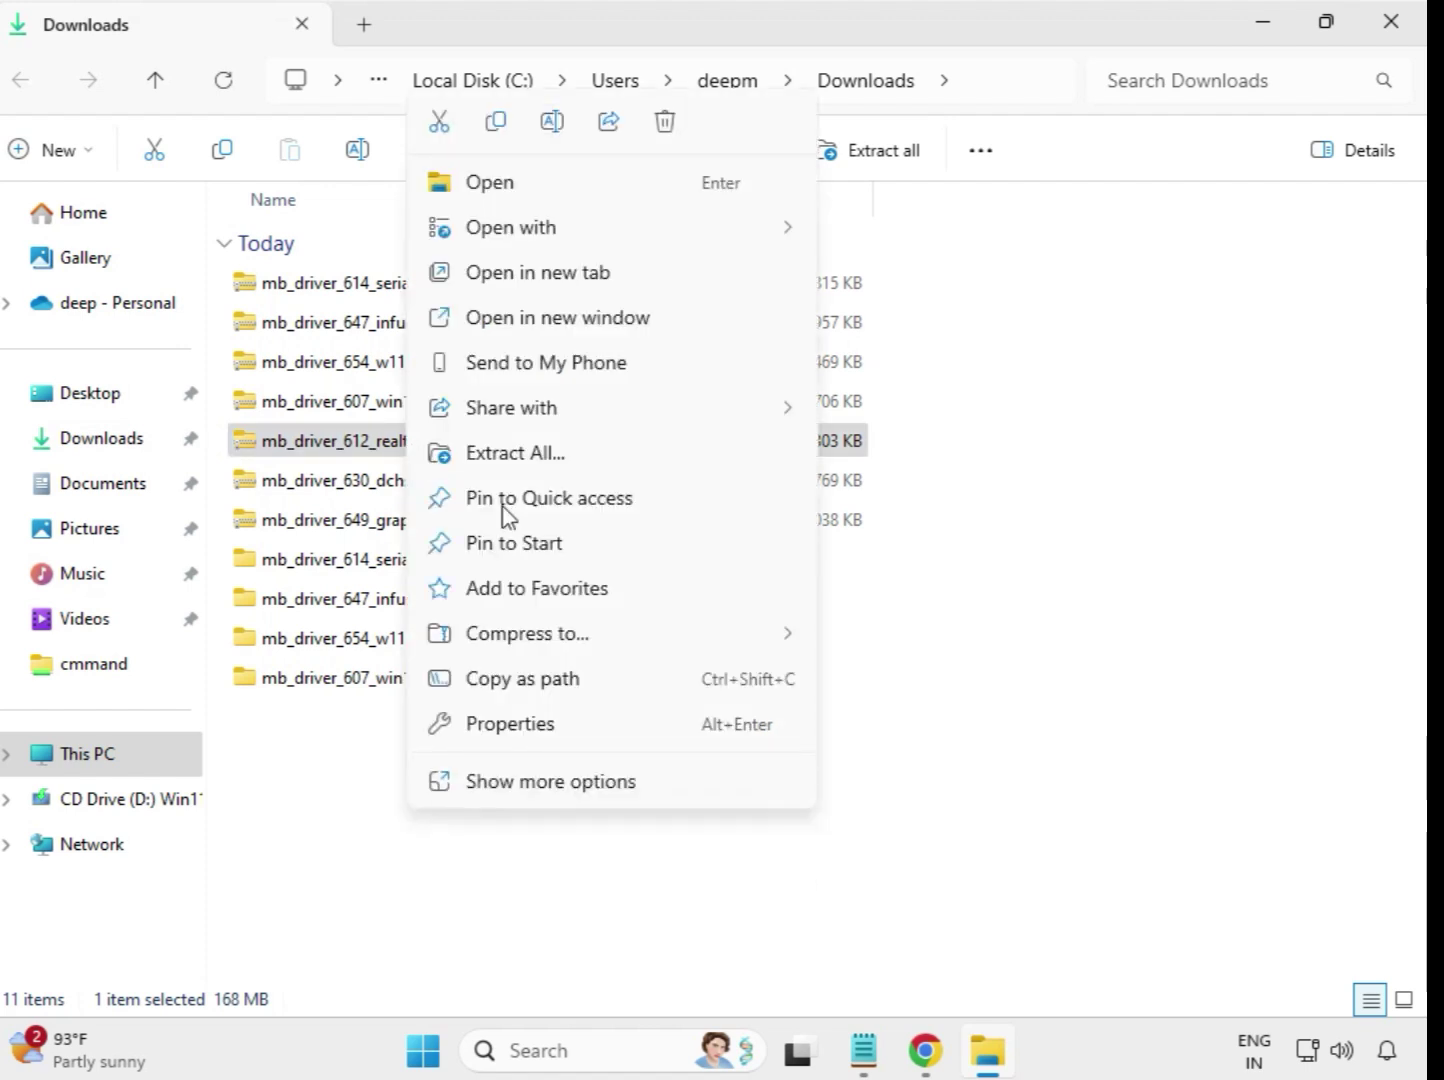
pyautogui.click(563, 460)
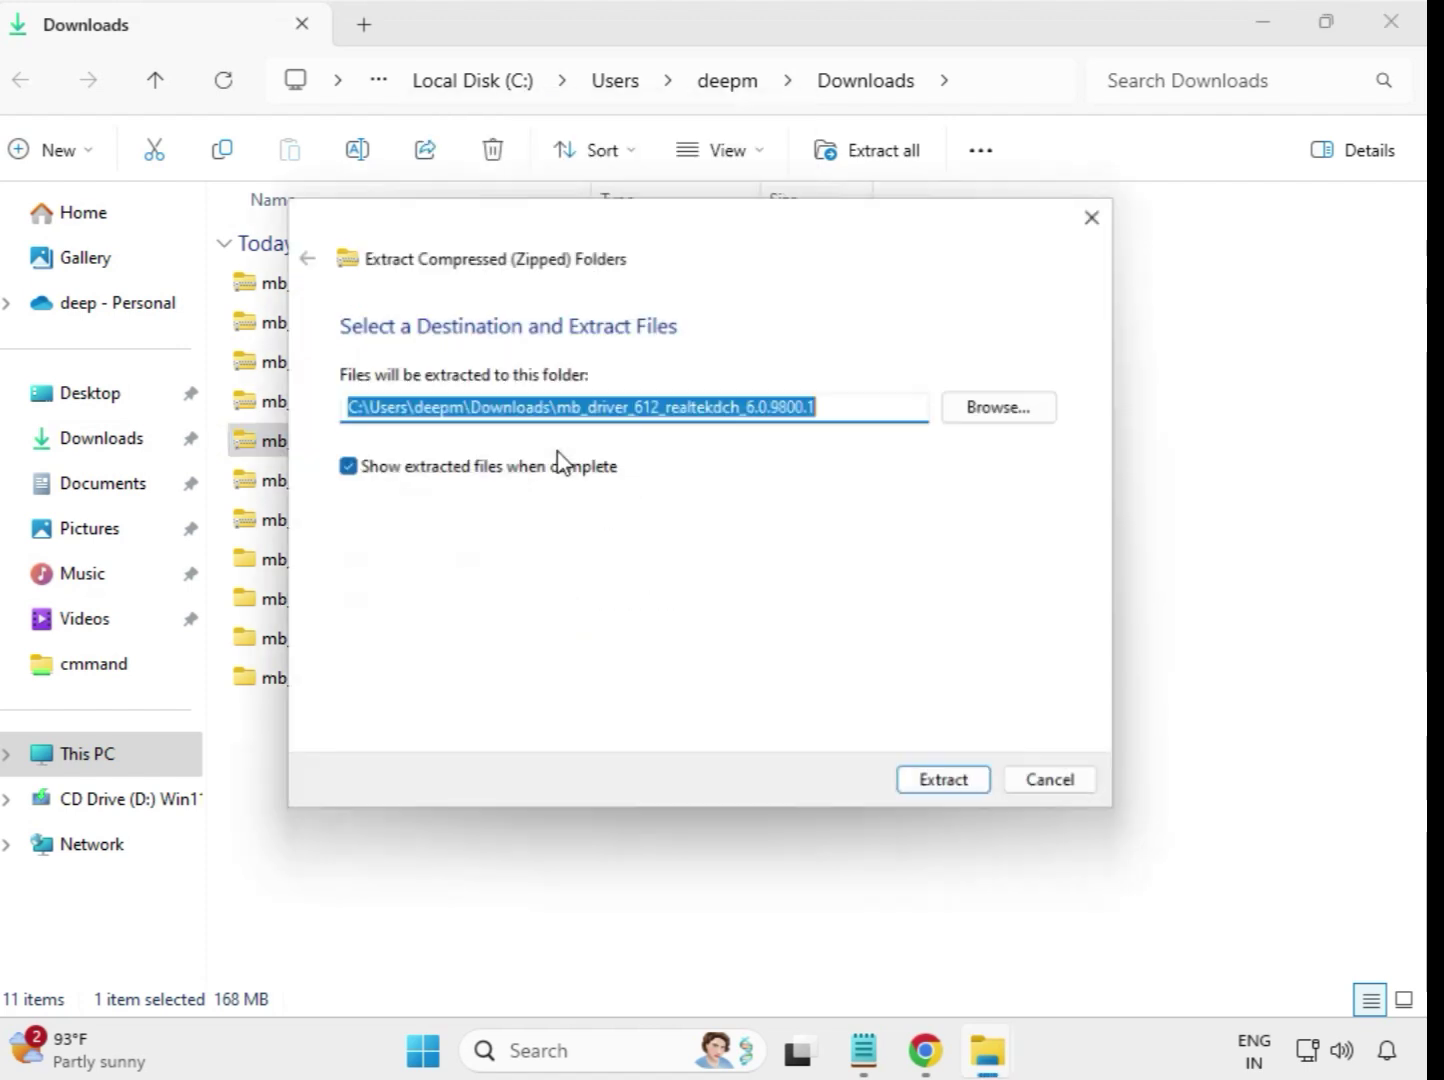
pyautogui.click(946, 802)
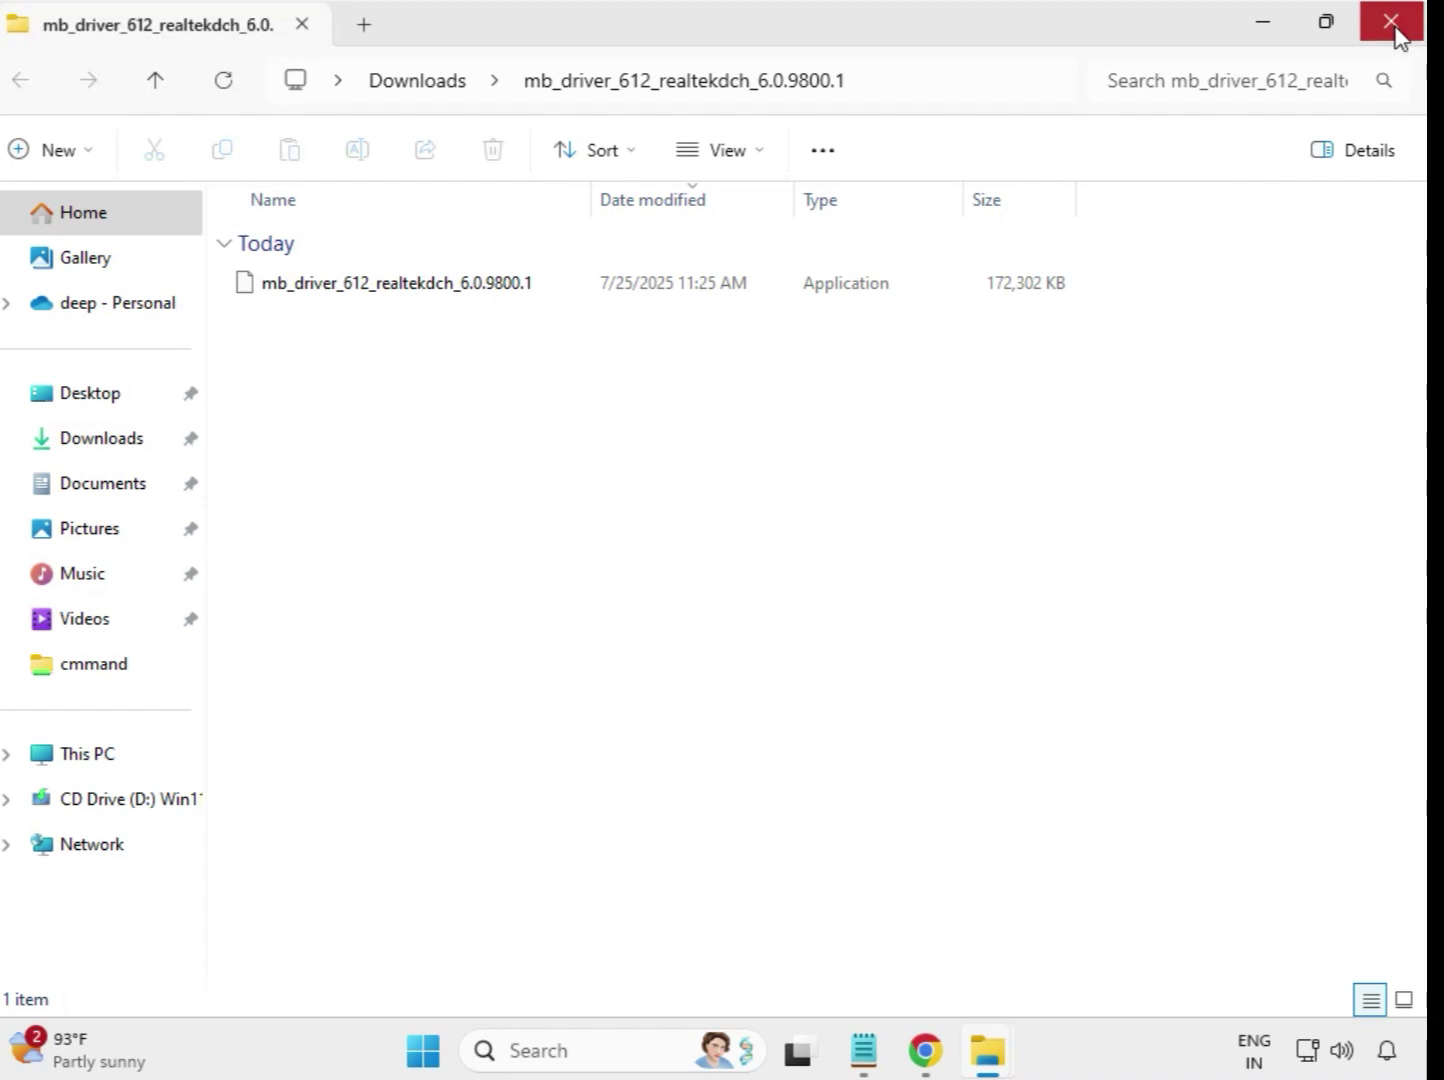
pyautogui.click(1394, 29)
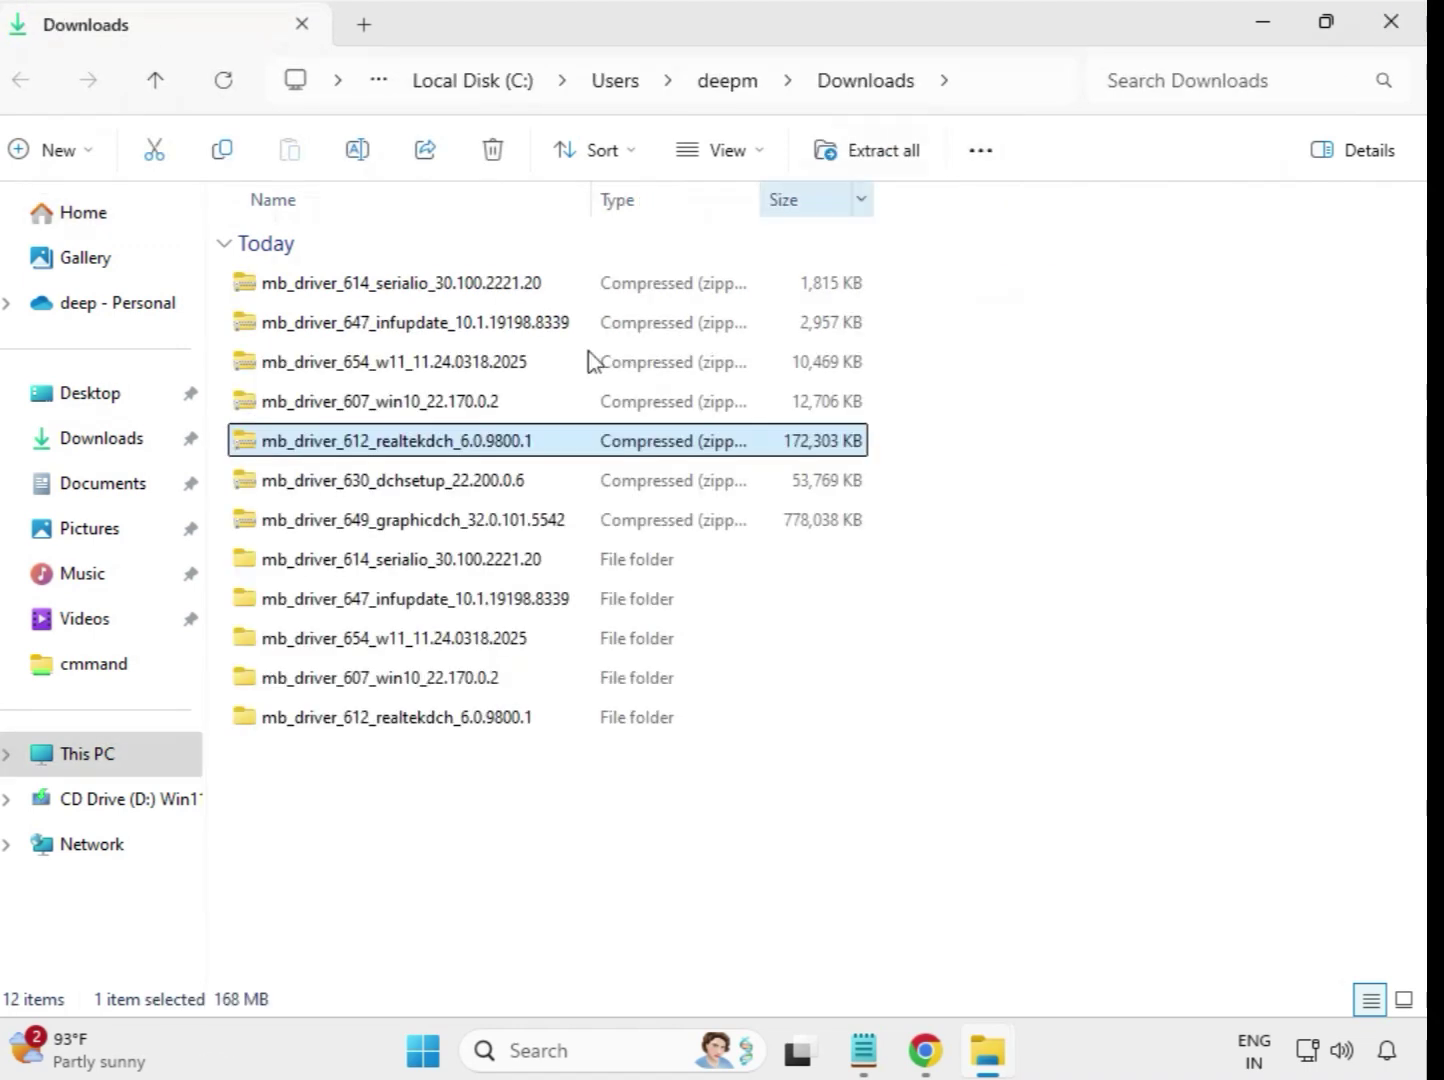
# - Extract the mb_driver_630_dchsetup_22.200.0.6 archive to its default folder in Downloads
pyautogui.click(401, 488)
pyautogui.rightClick(401, 489)
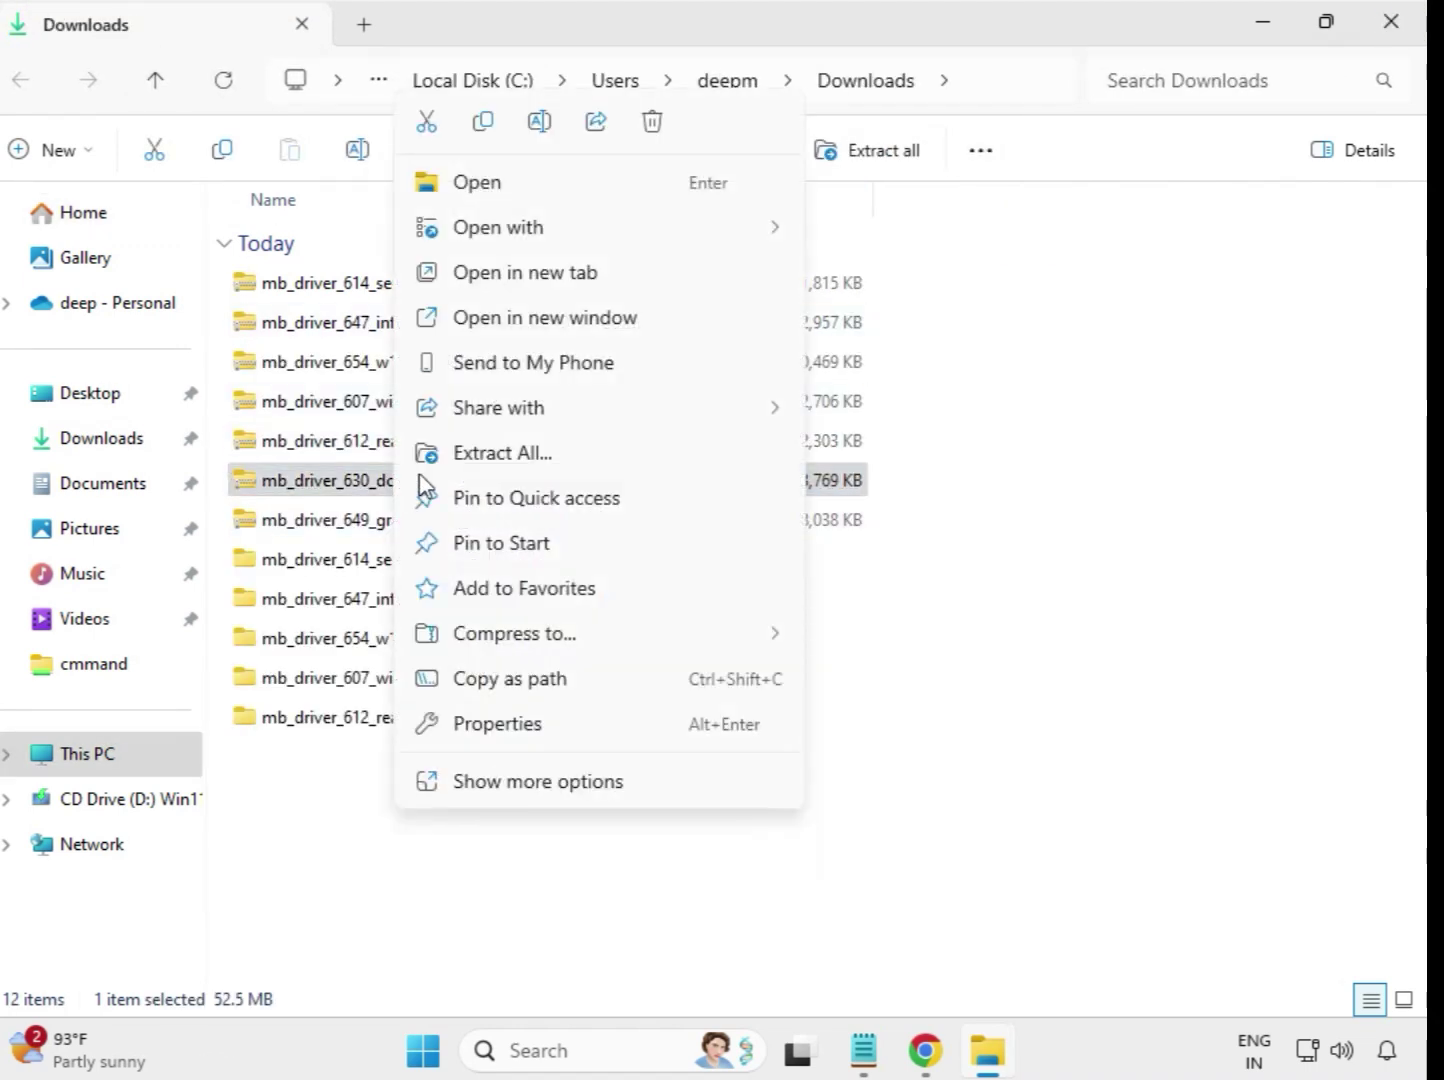
pyautogui.click(499, 463)
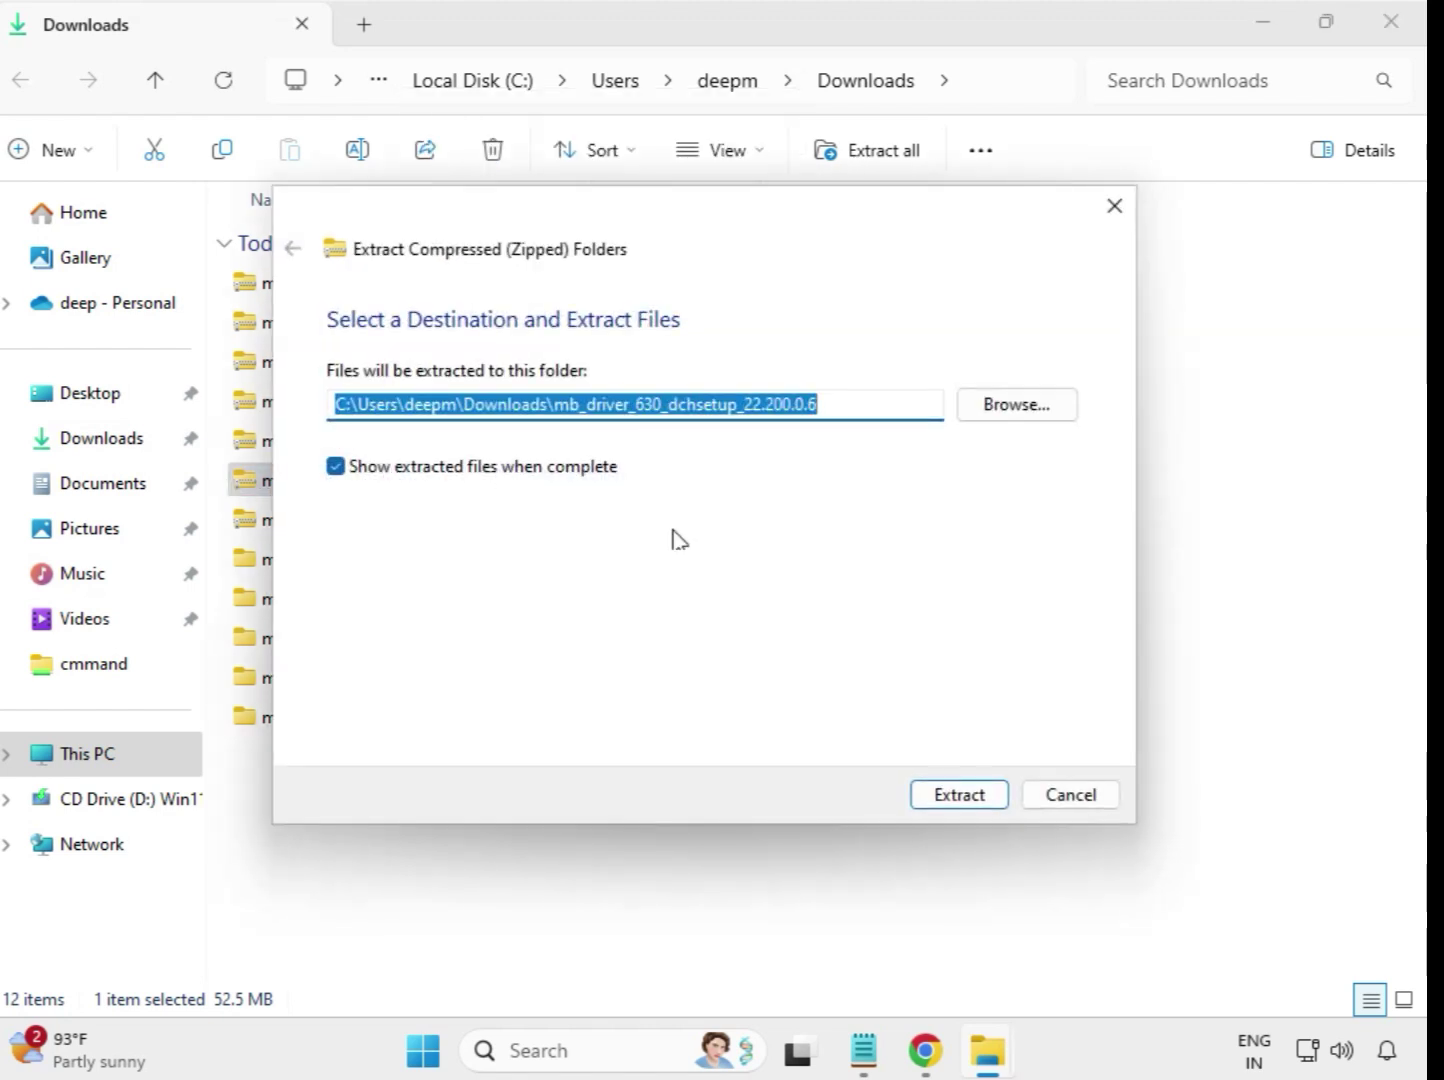
pyautogui.click(921, 797)
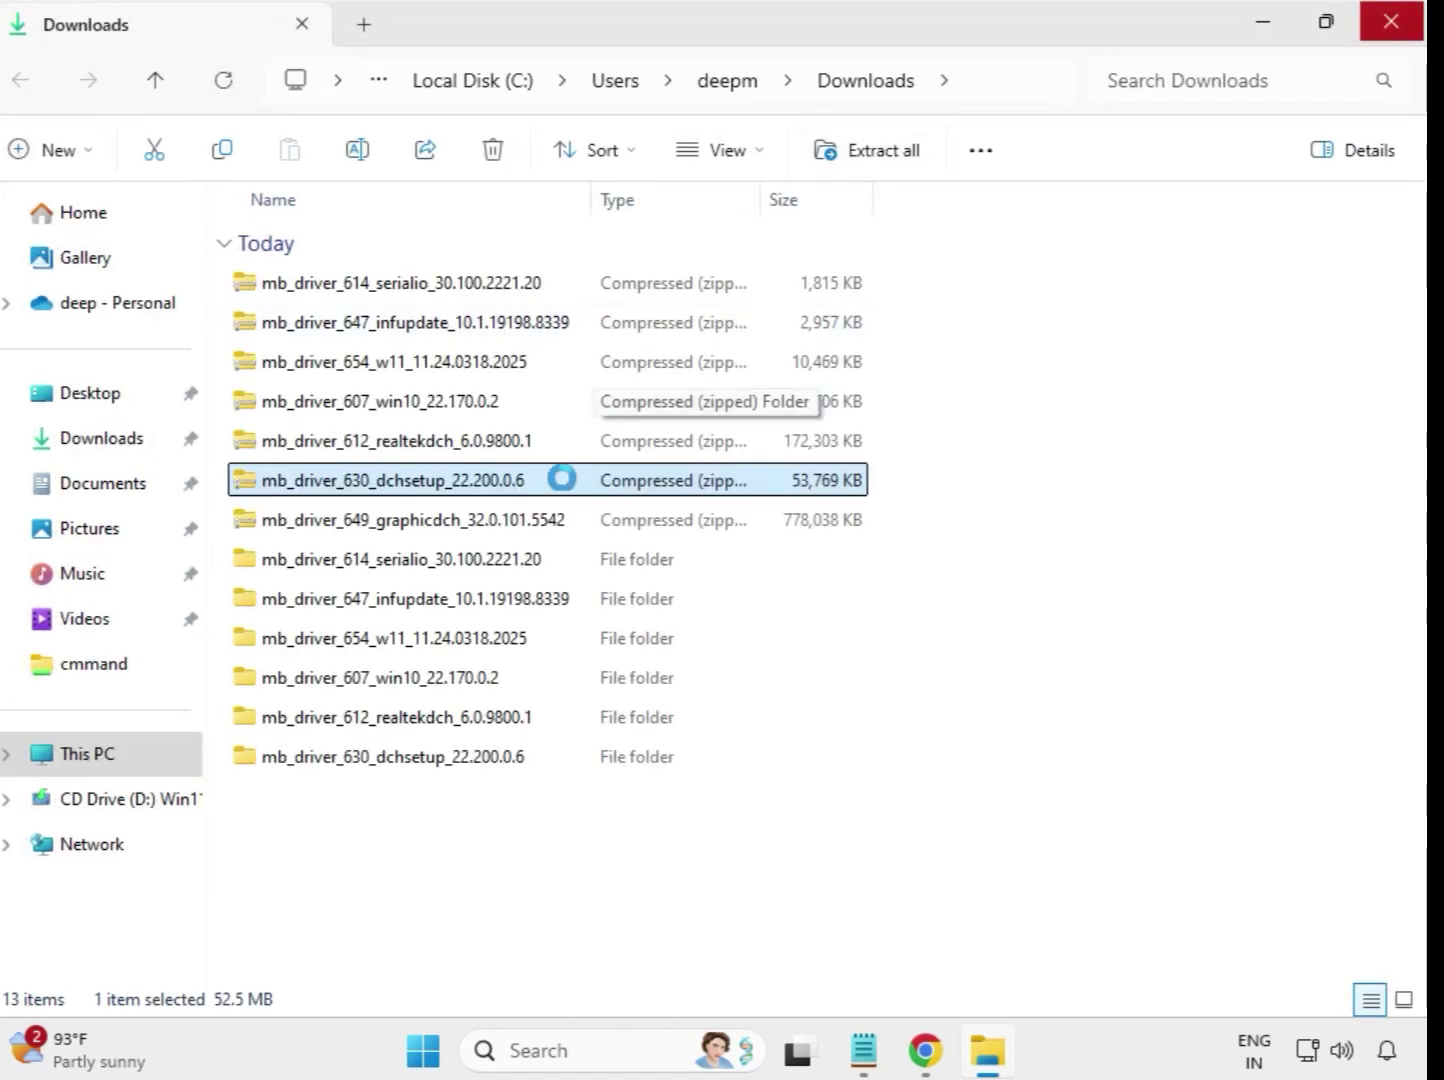
# - Extract the mb_driver_649_graphicdch_32.0.101.5542 archive to its default folder in Downloads and close the extracted folder's window
pyautogui.click(440, 536)
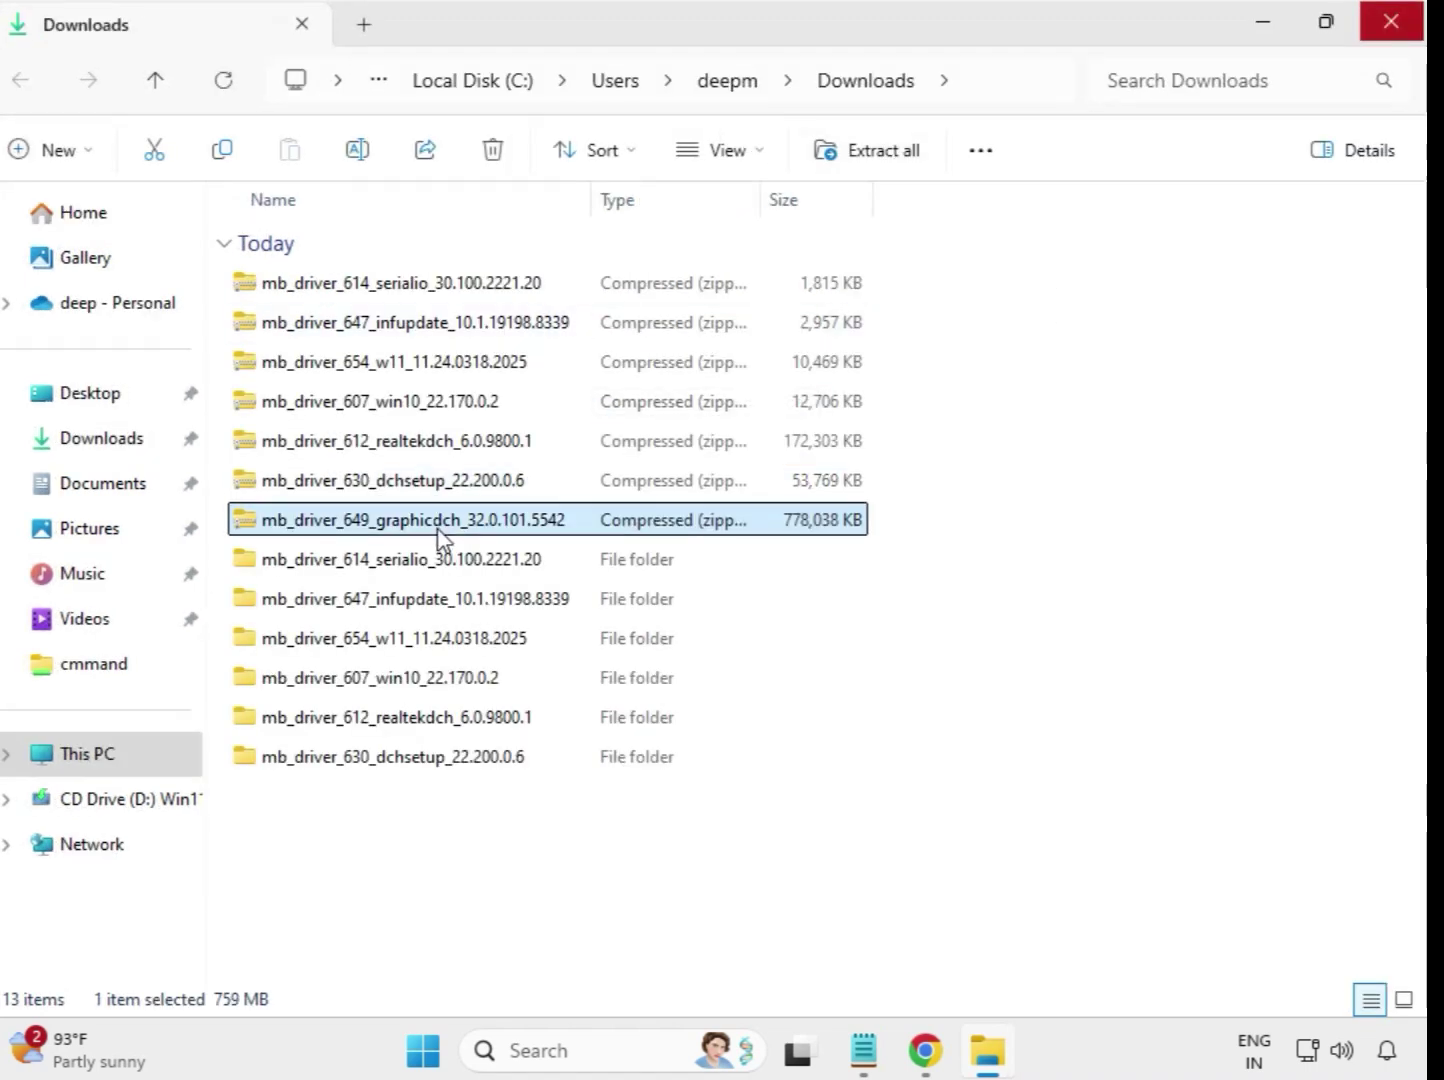
pyautogui.rightClick(441, 537)
pyautogui.press('Escape')
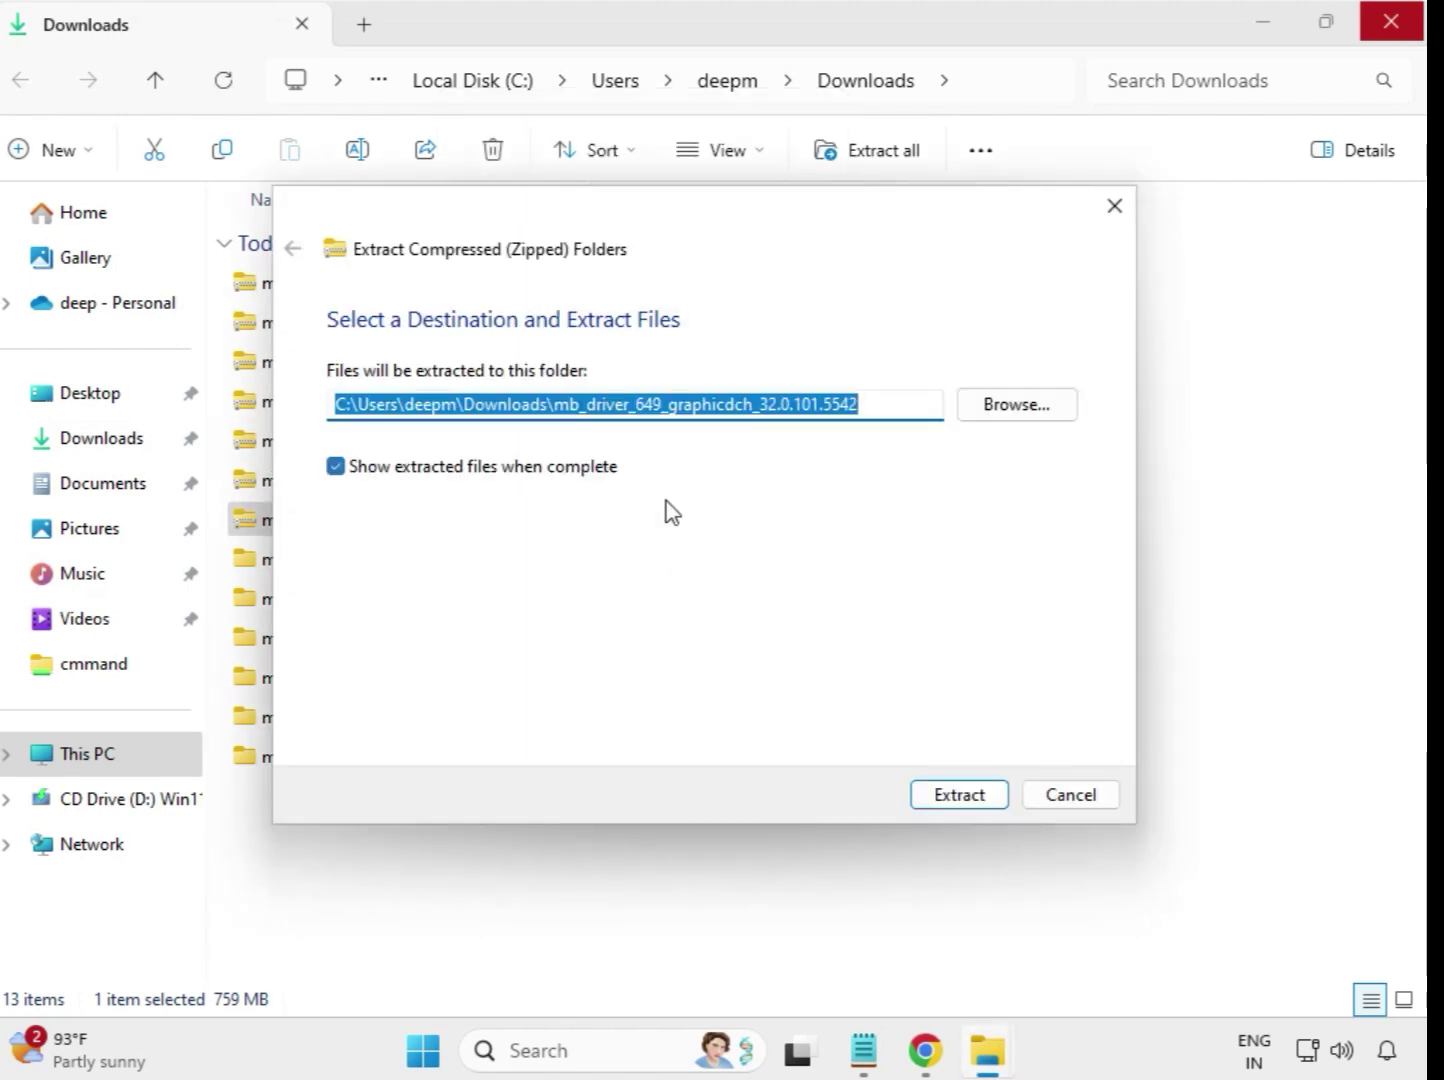
pyautogui.click(956, 796)
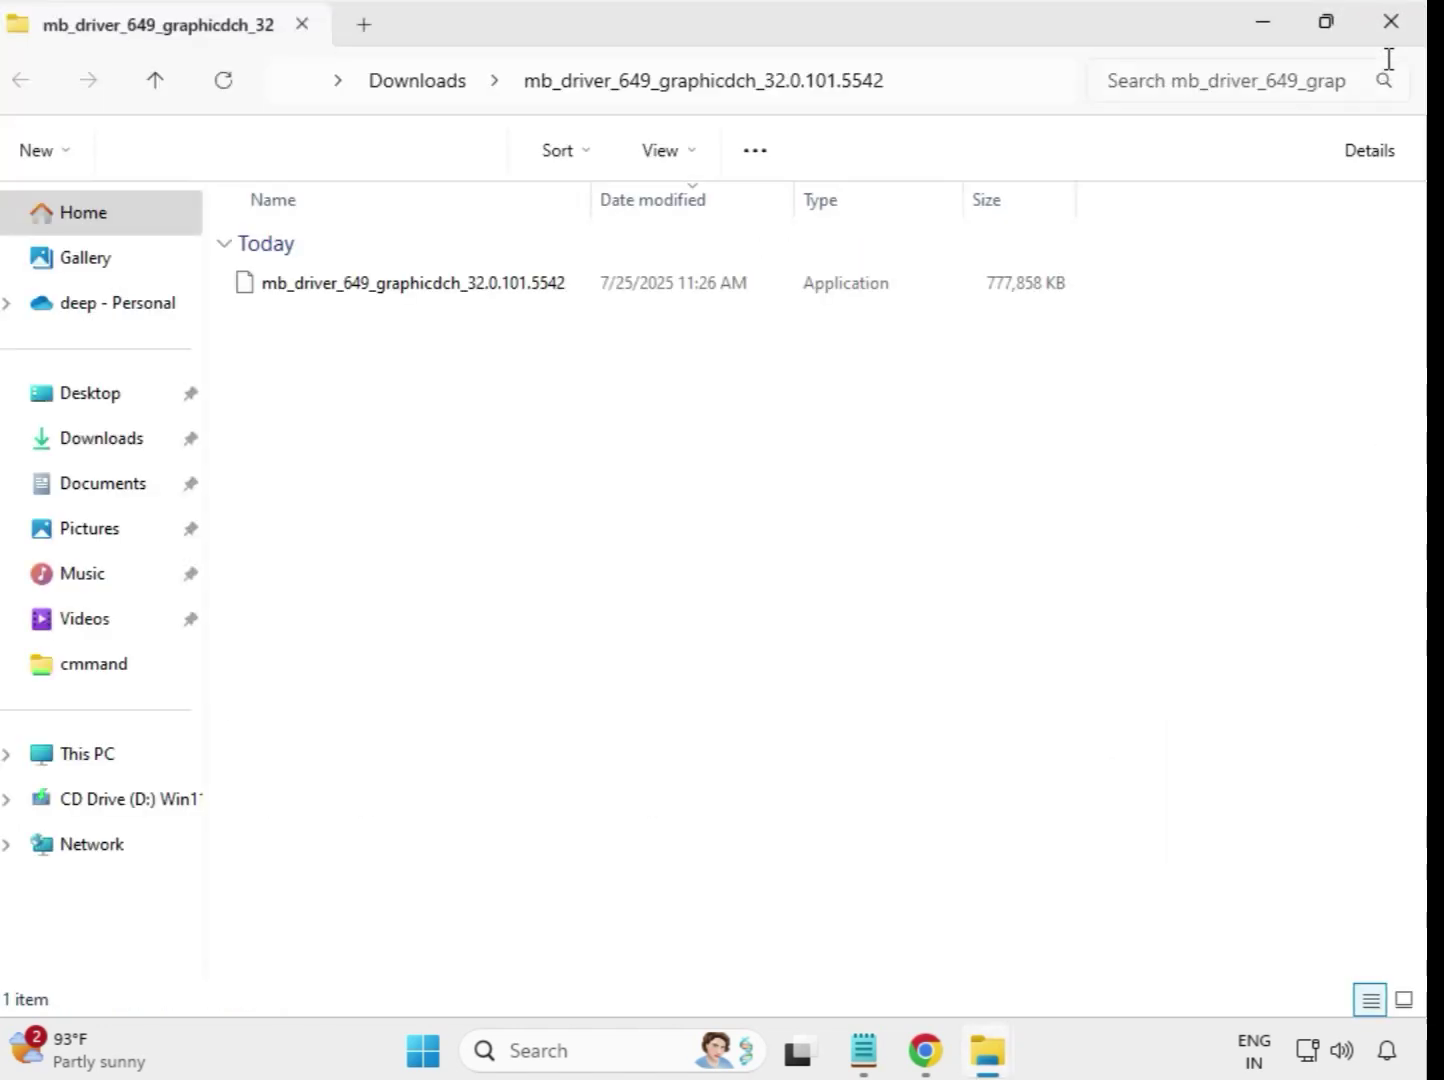
pyautogui.click(1390, 28)
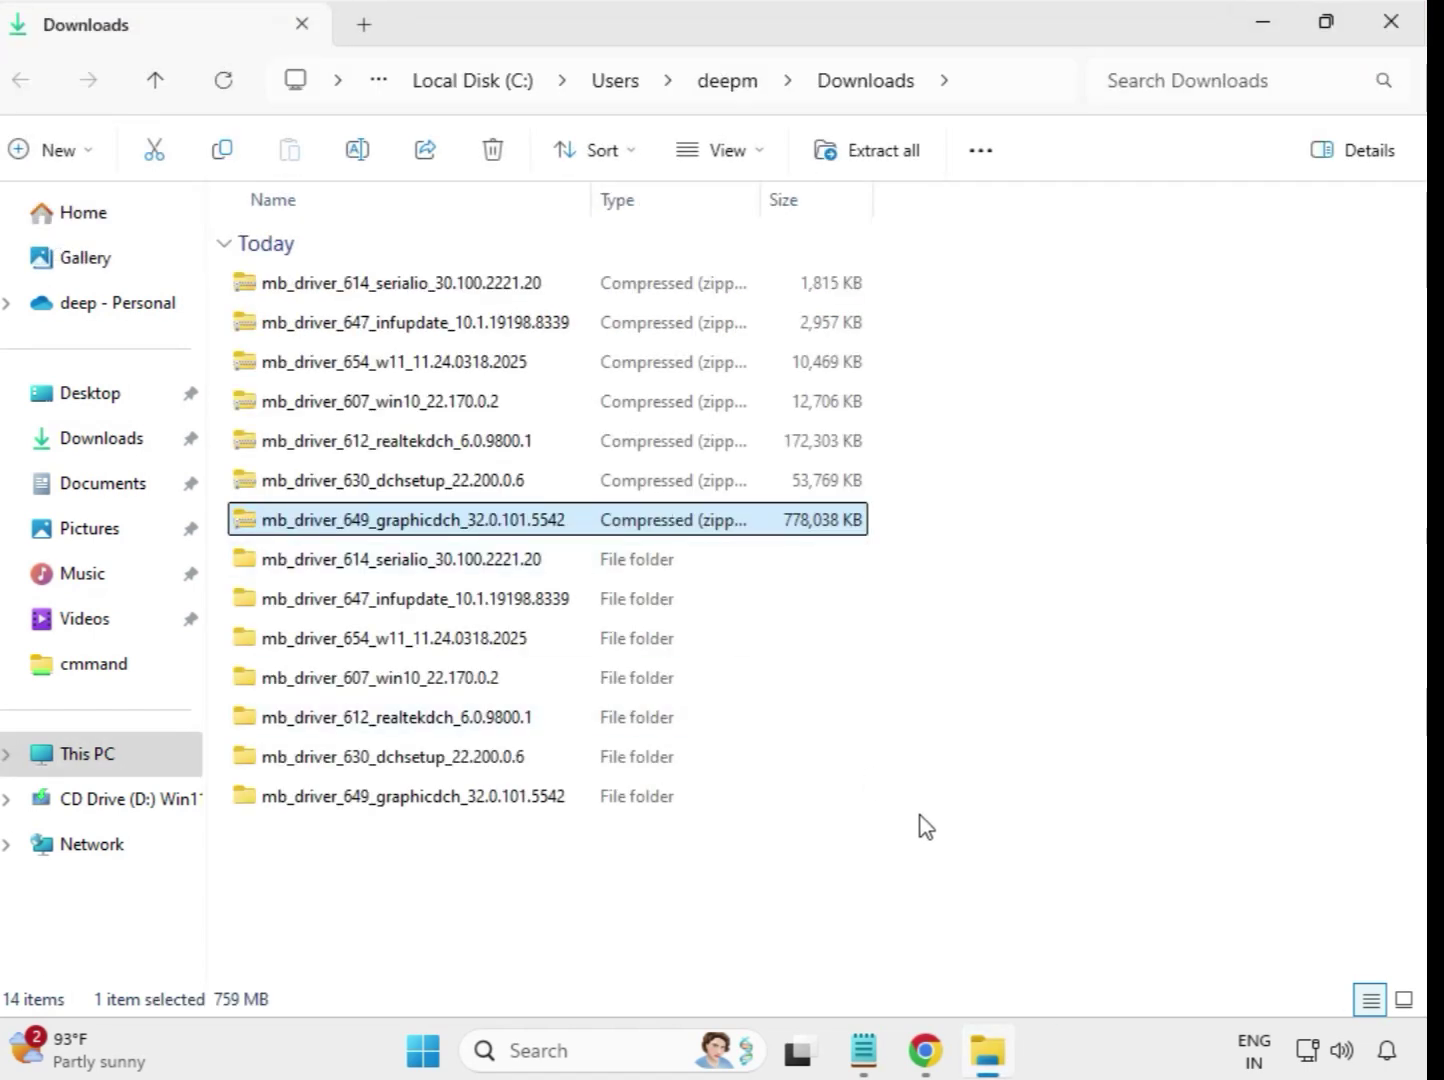
# - Refresh the Downloads folder listing and briefly select the seven extracted driver folders
pyautogui.click(945, 845)
pyautogui.rightClick(531, 862)
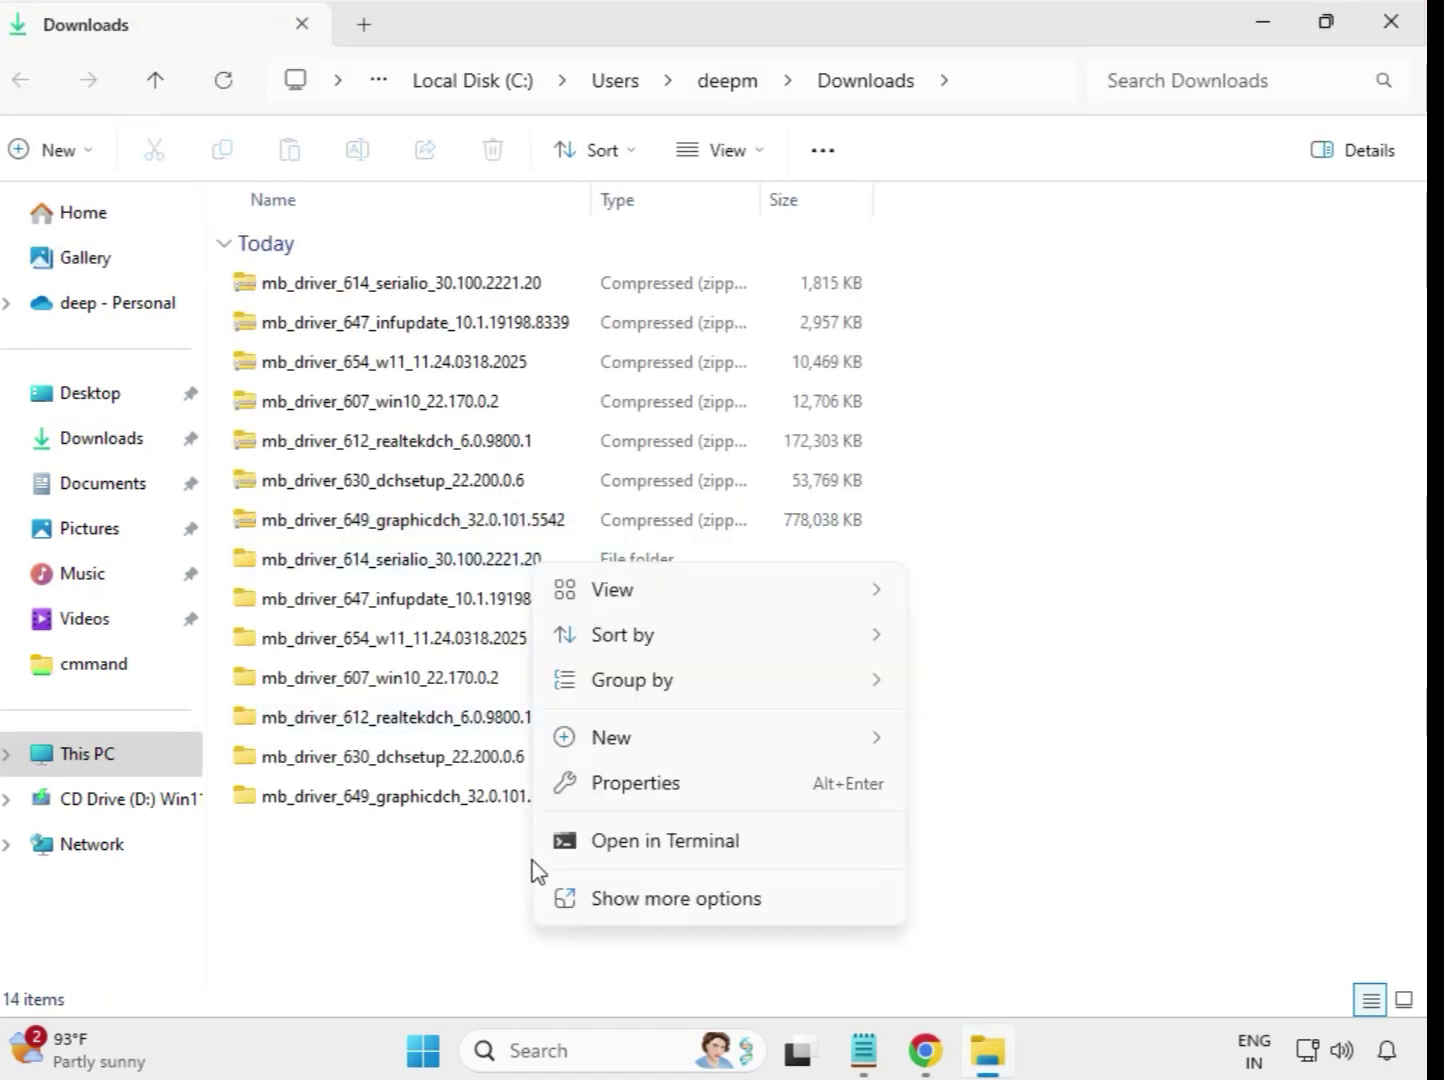
pyautogui.click(692, 899)
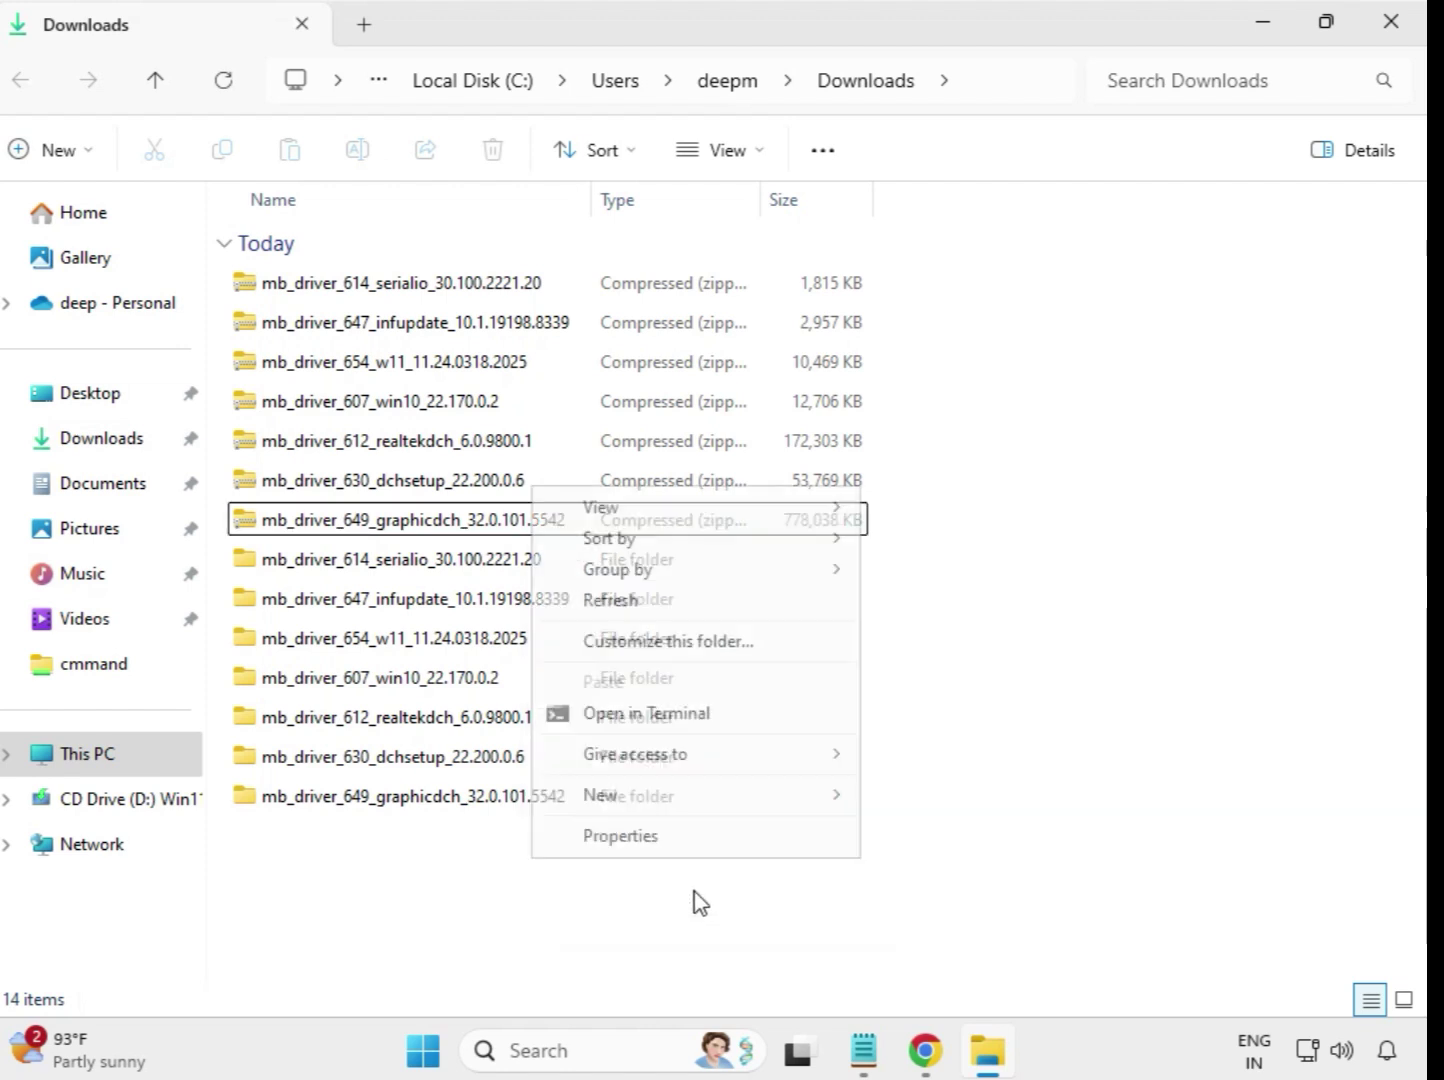
pyautogui.click(620, 600)
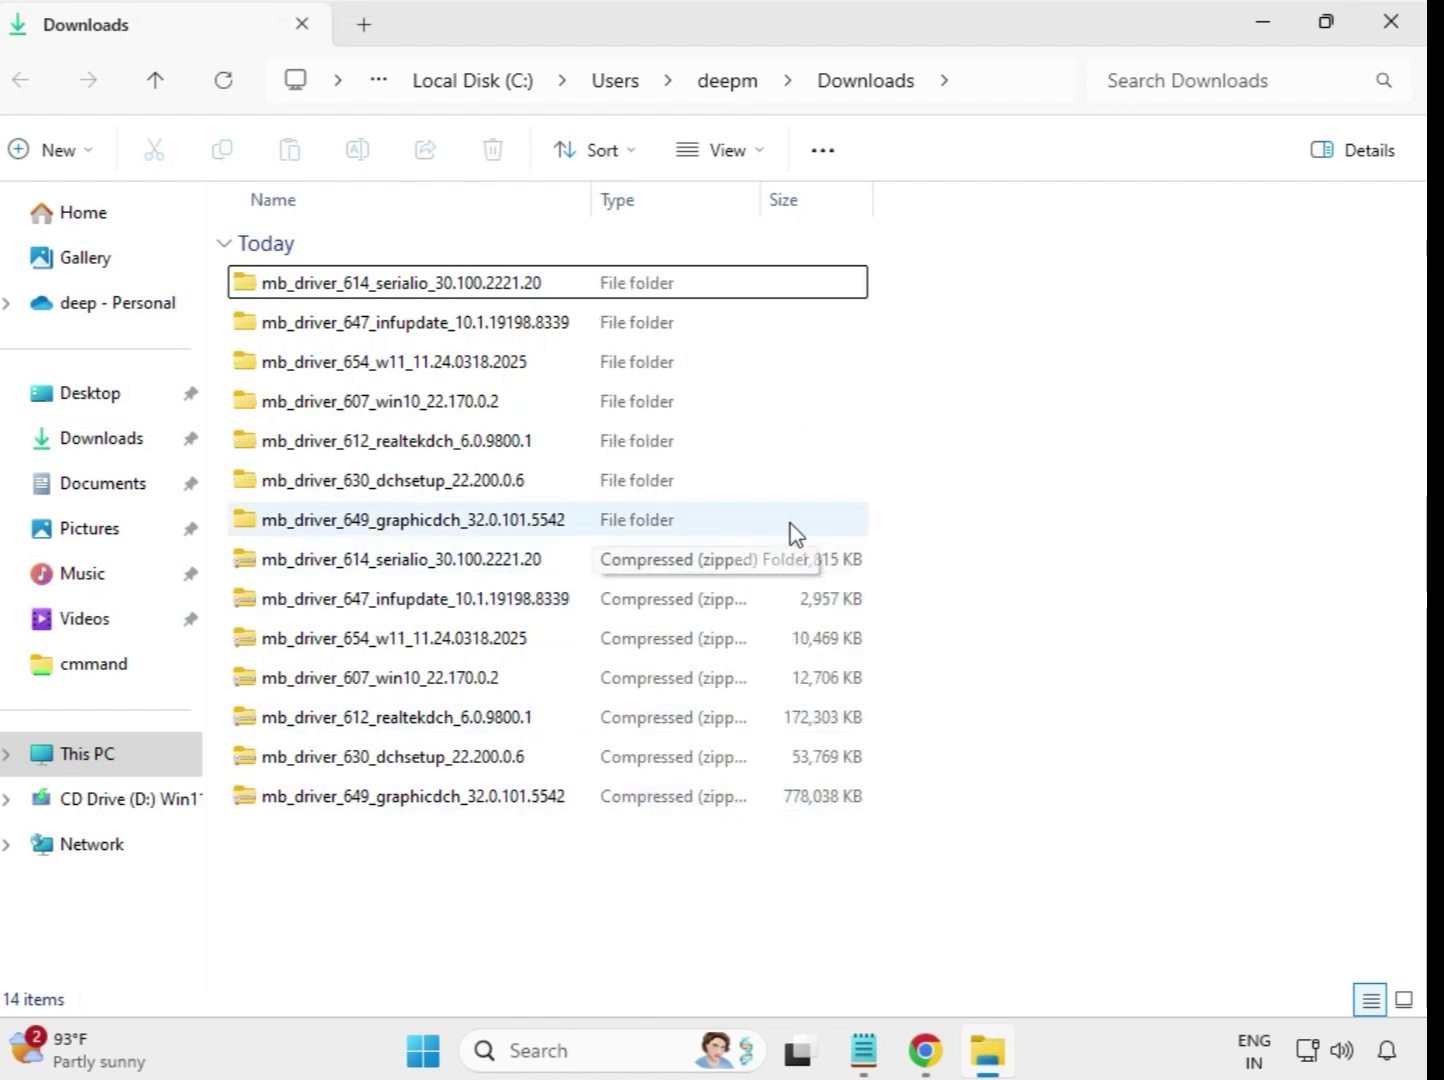
pyautogui.moveTo(838, 520); pyautogui.dragTo(549, 272)
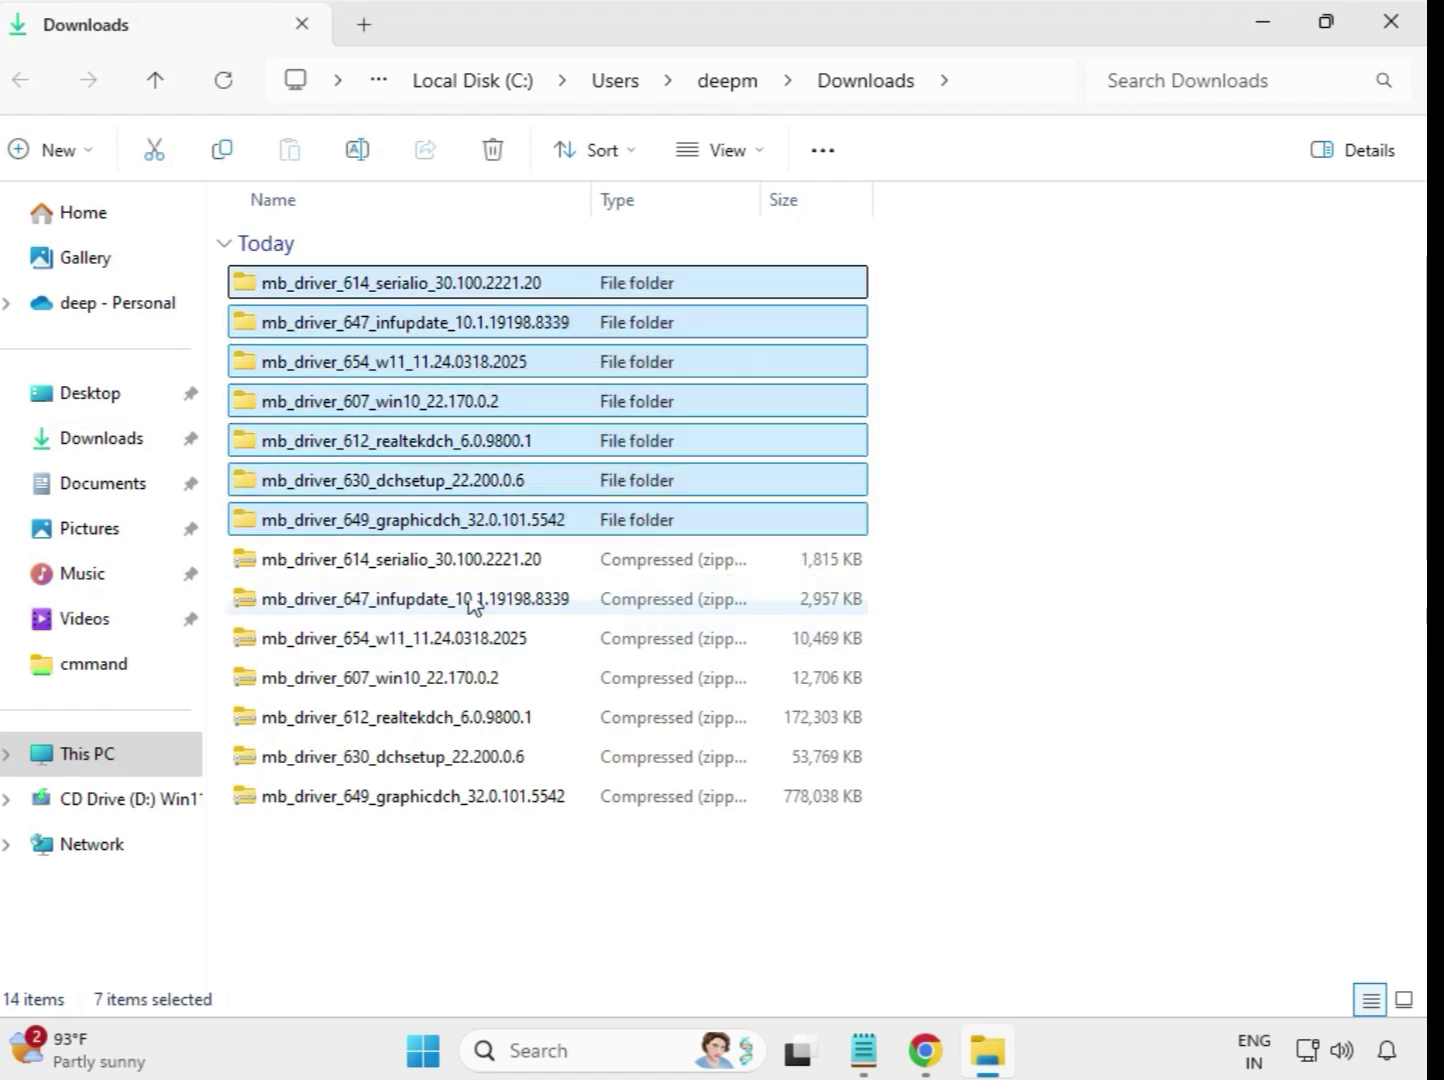
pyautogui.click(877, 345)
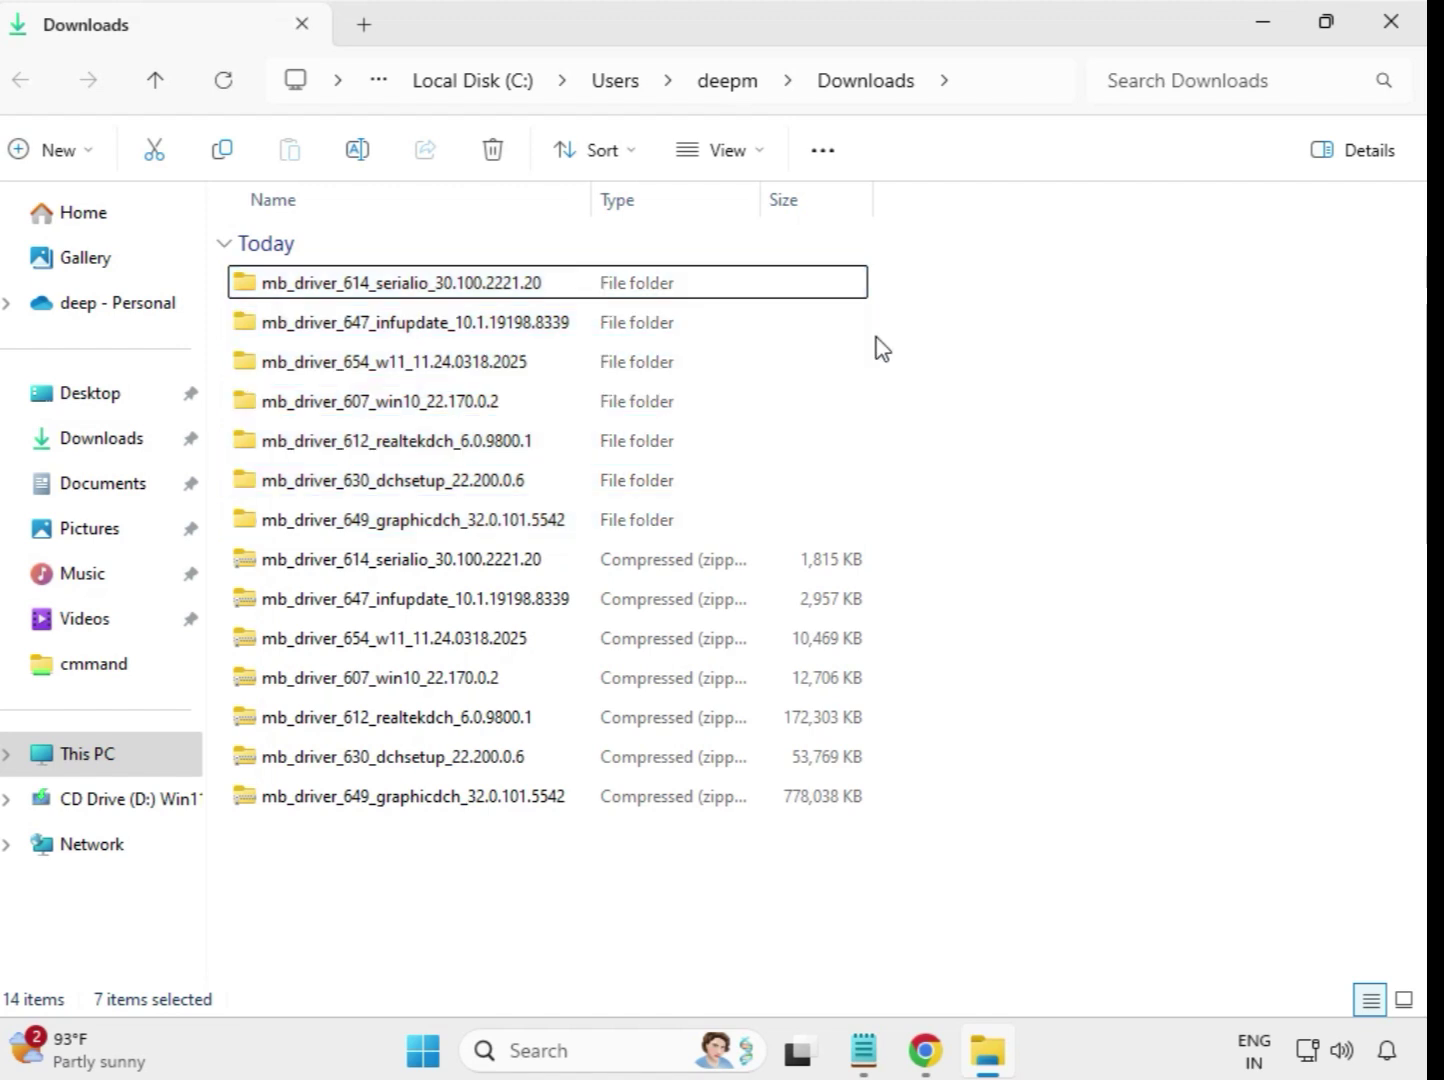
# - Run the mb_driver_614_serialio_30.100.2221.20 installer as administrator, allowing it to make changes, and return to the Downloads folder
pyautogui.doubleClick(403, 285)
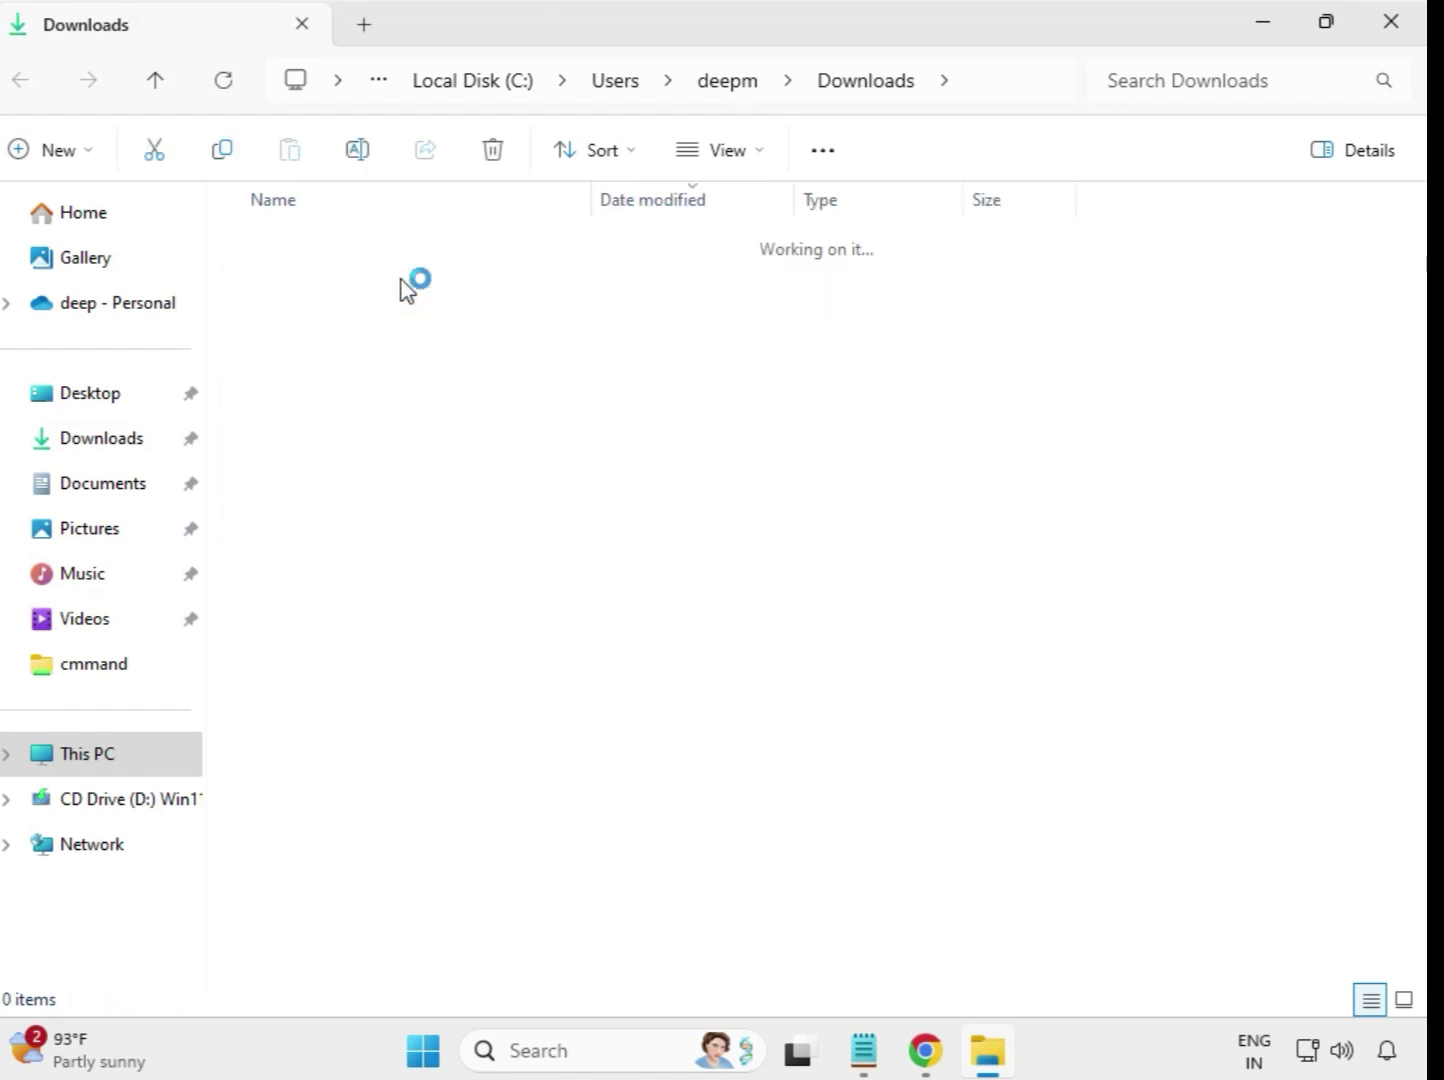
pyautogui.click(385, 290)
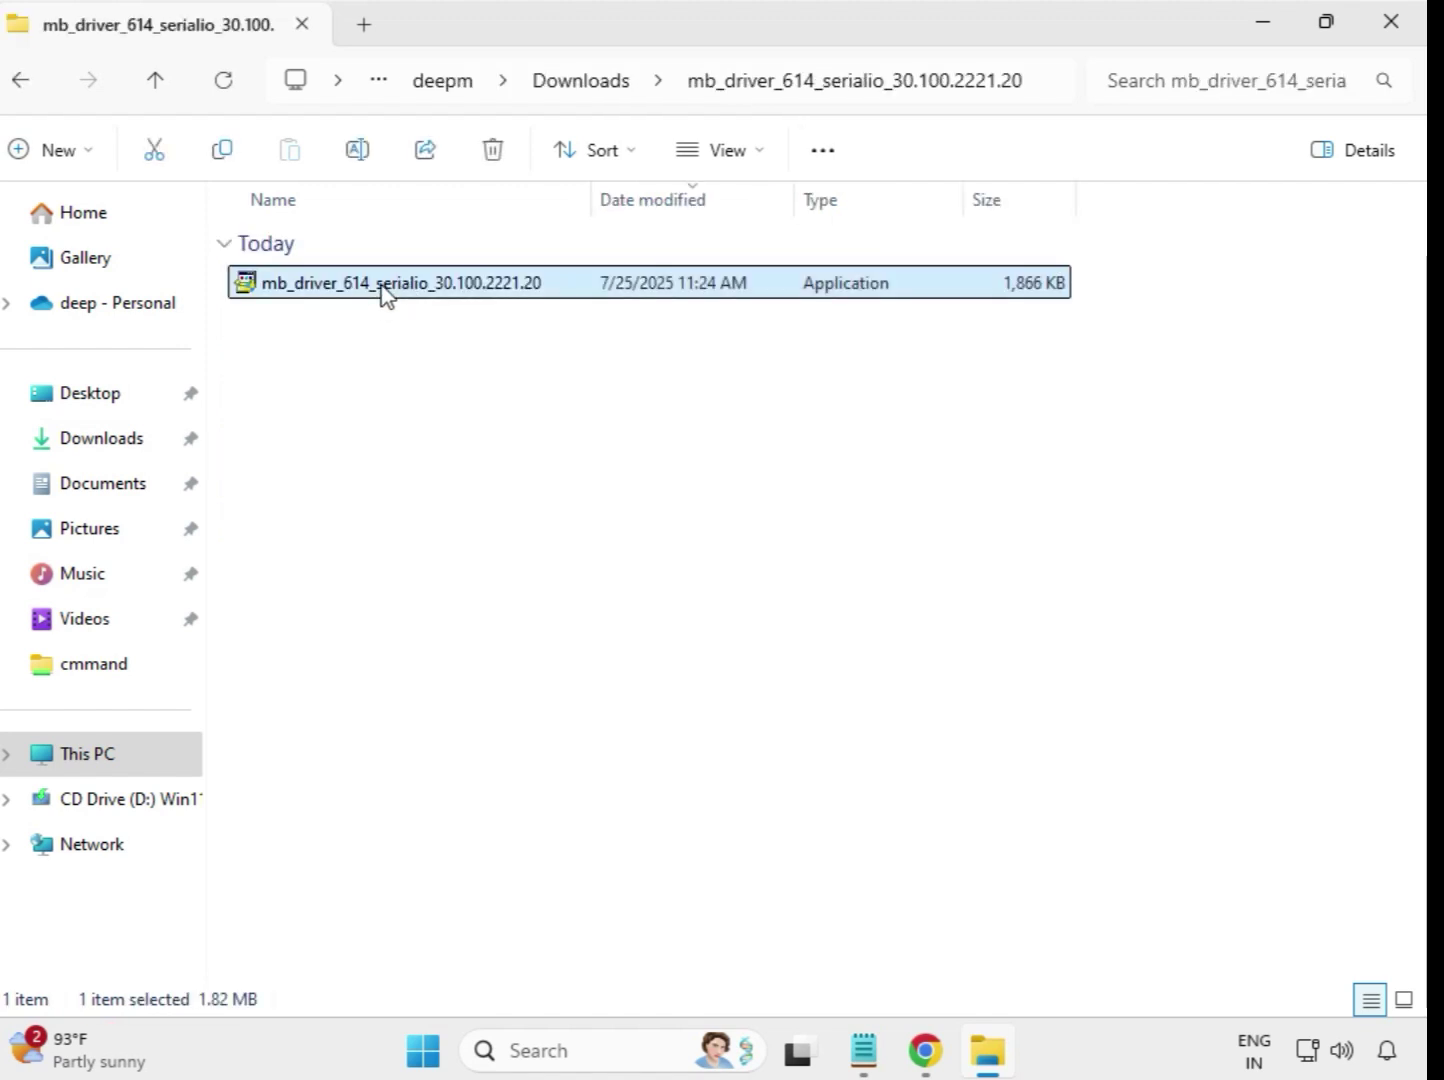
pyautogui.rightClick(381, 287)
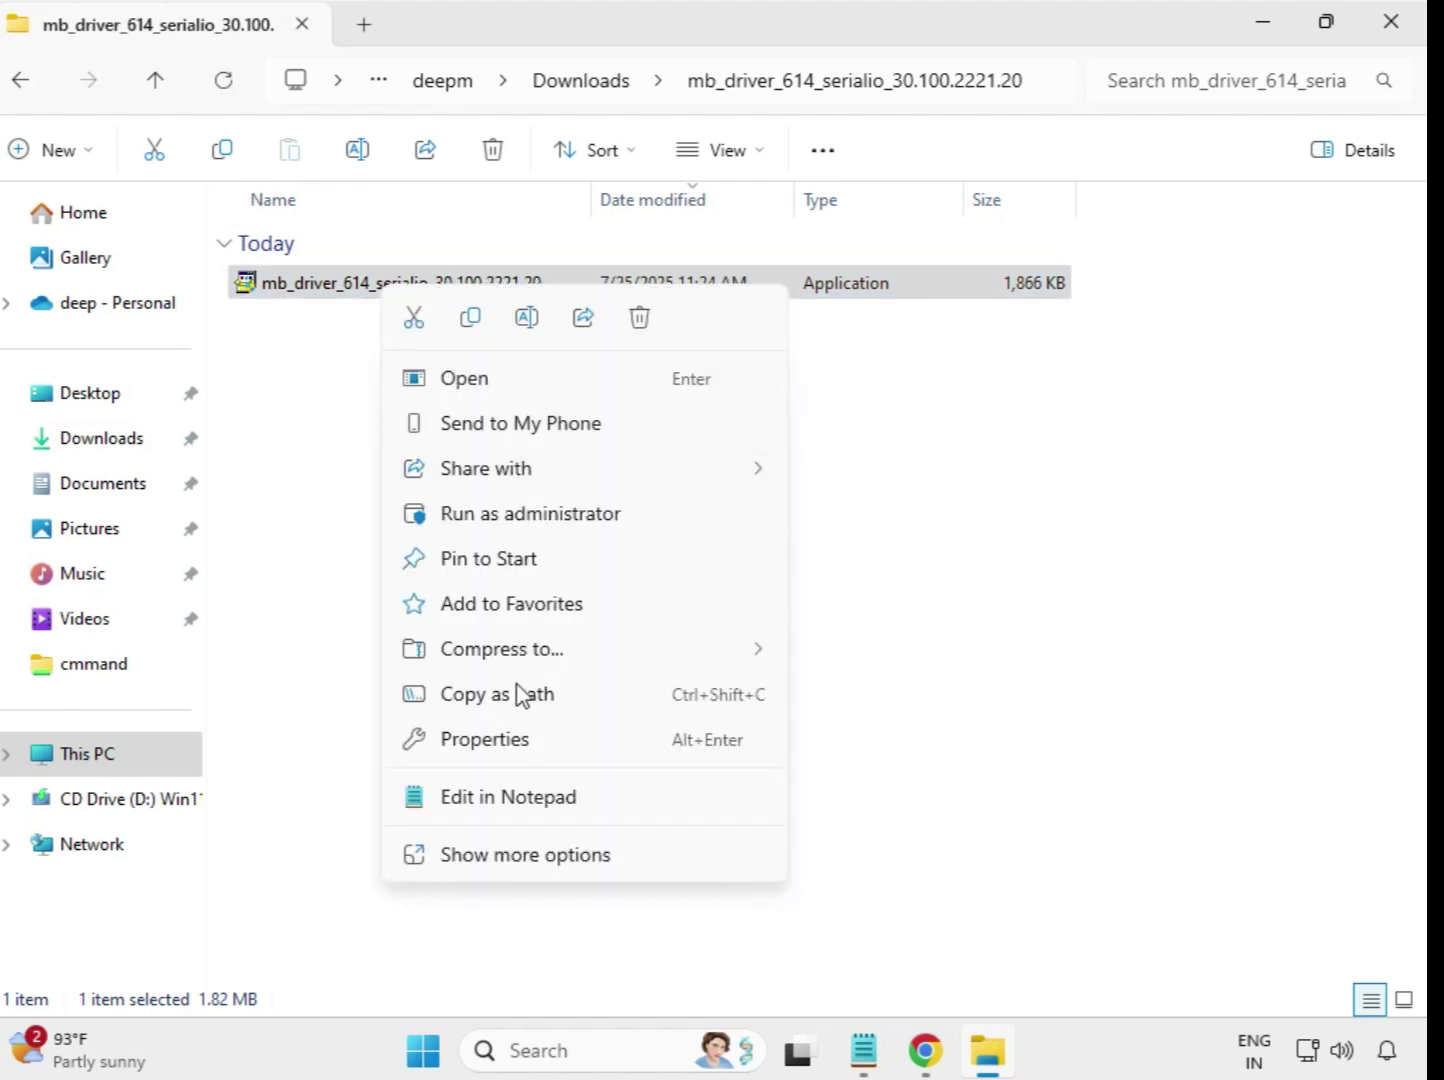
pyautogui.click(511, 523)
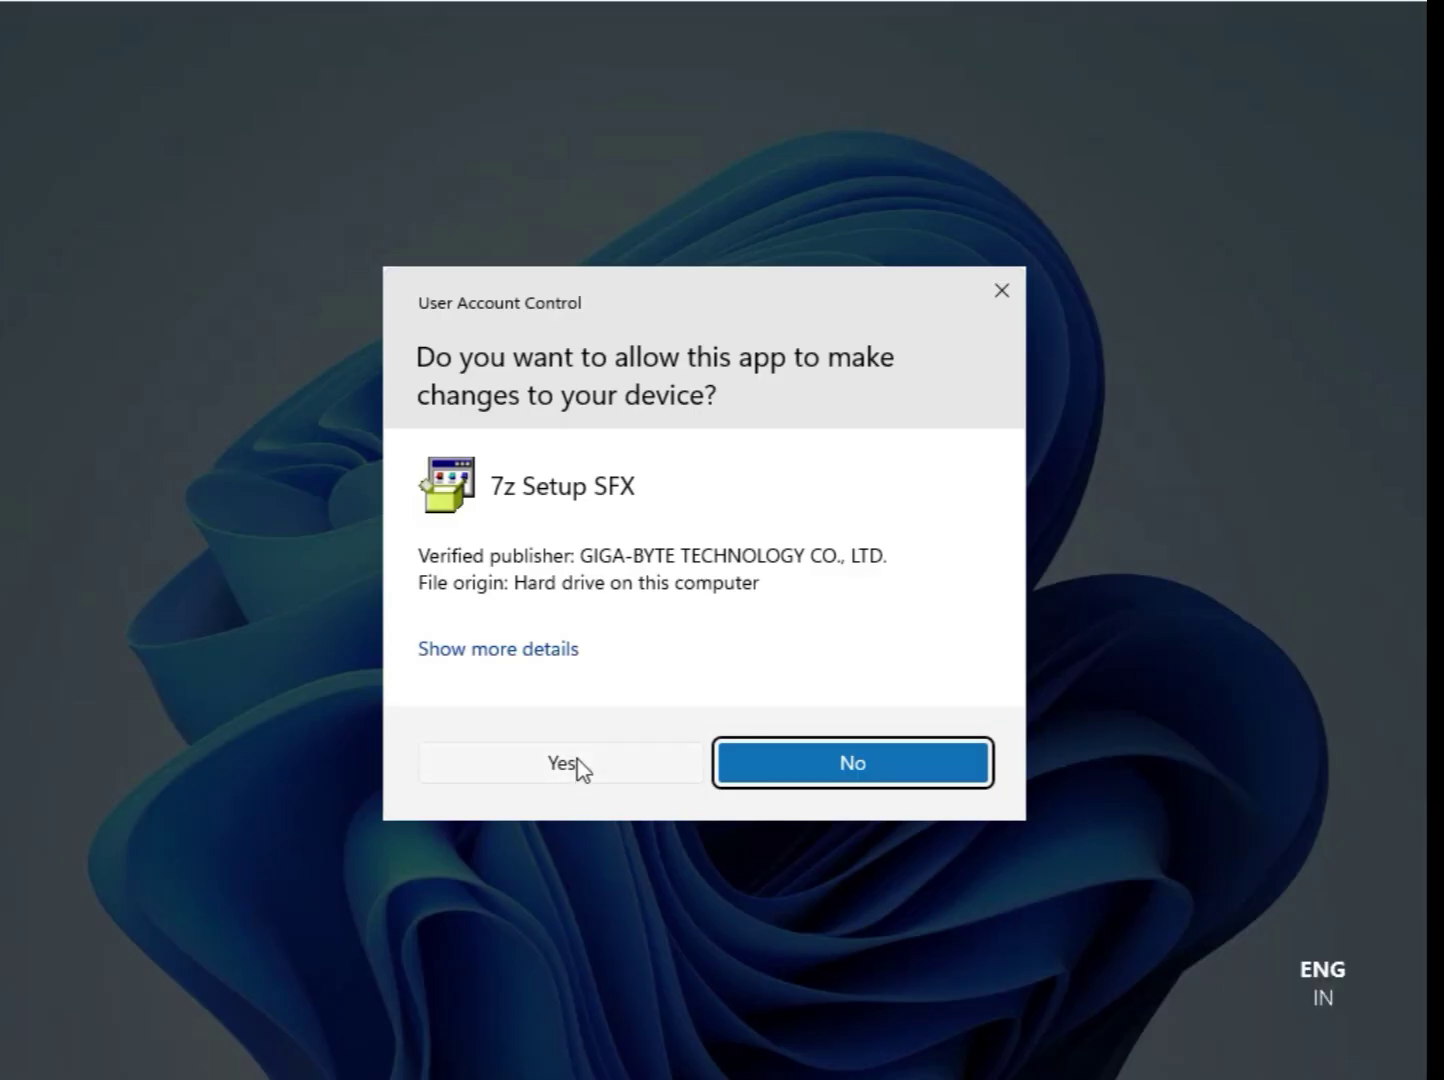
pyautogui.click(562, 763)
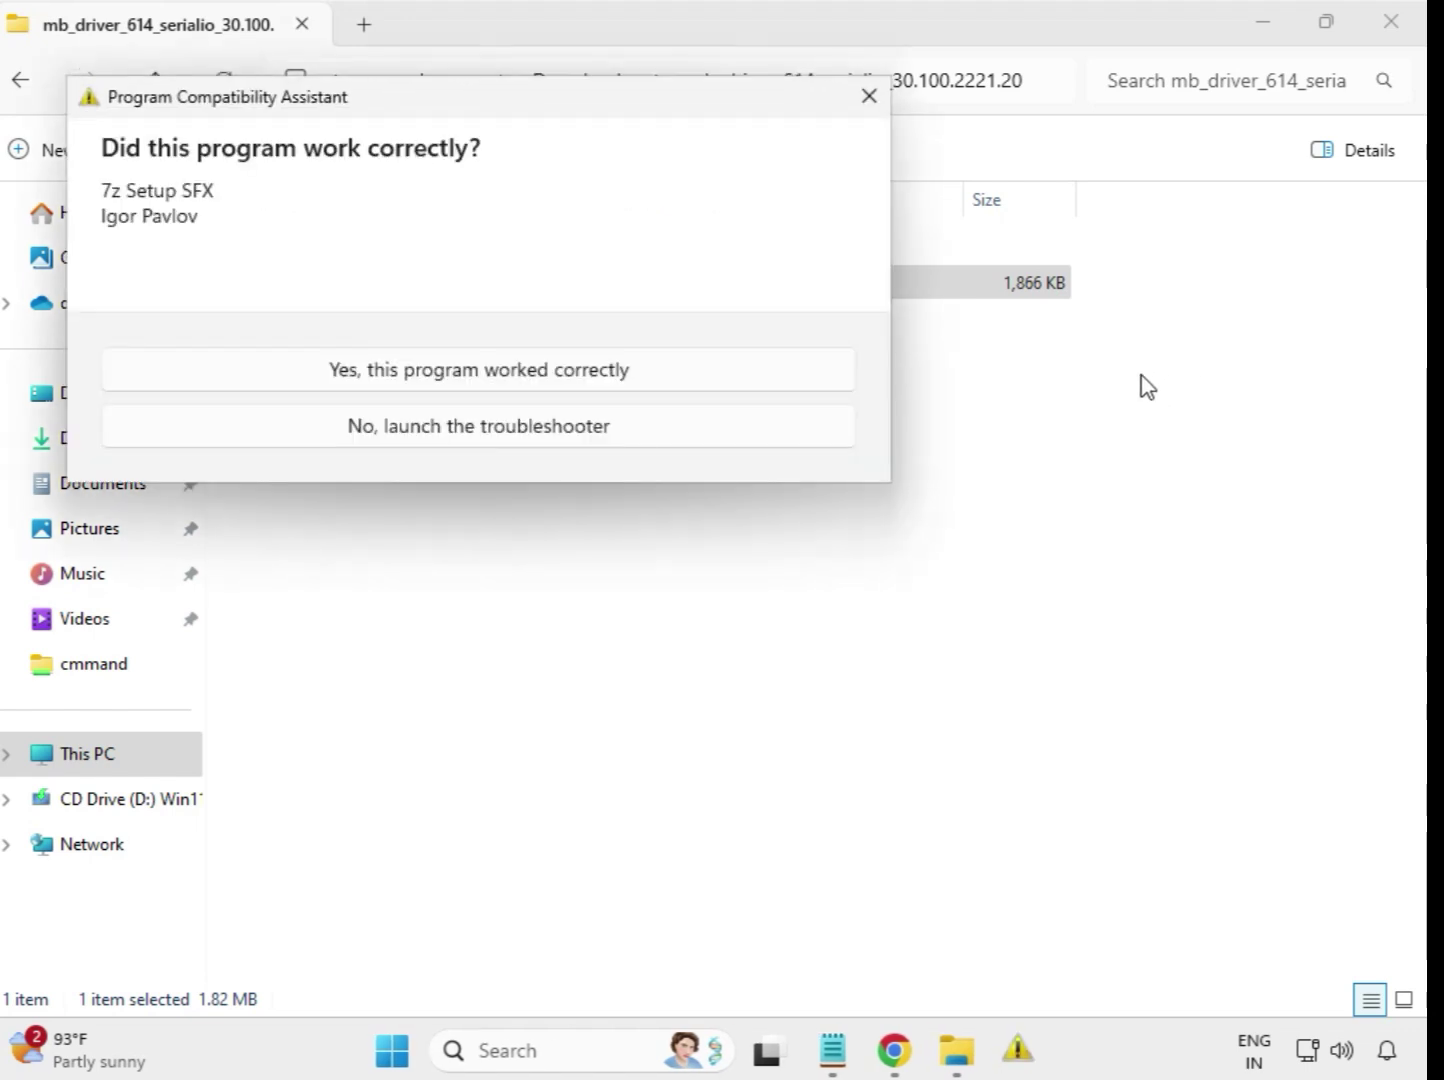
pyautogui.press('Escape')
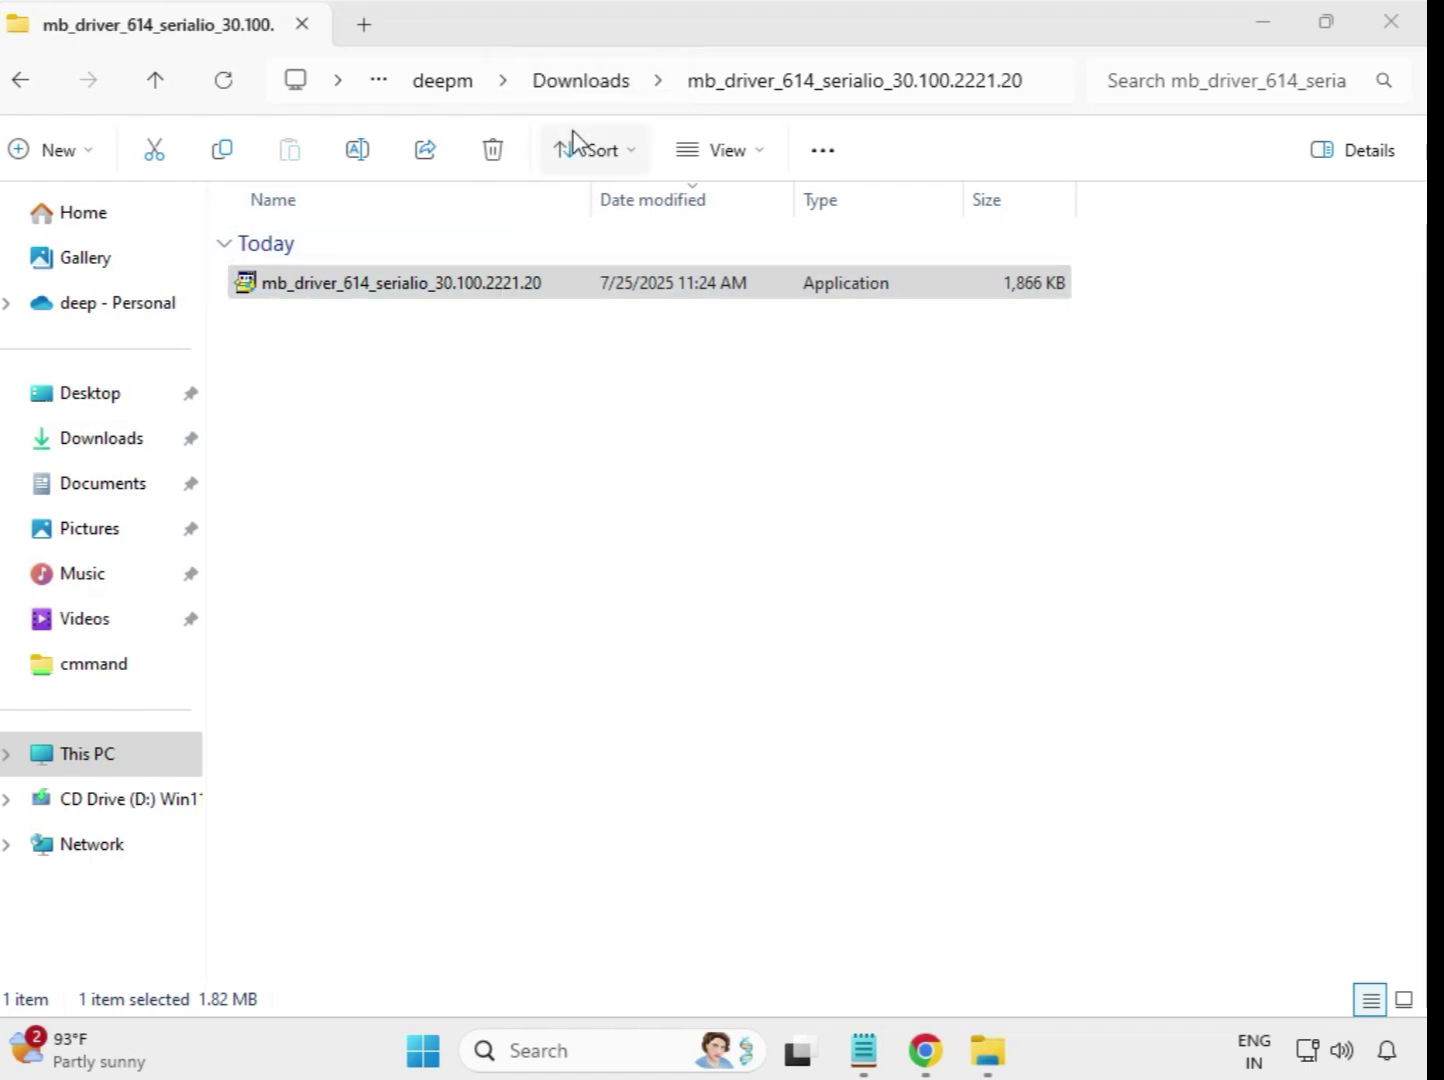
pyautogui.click(24, 86)
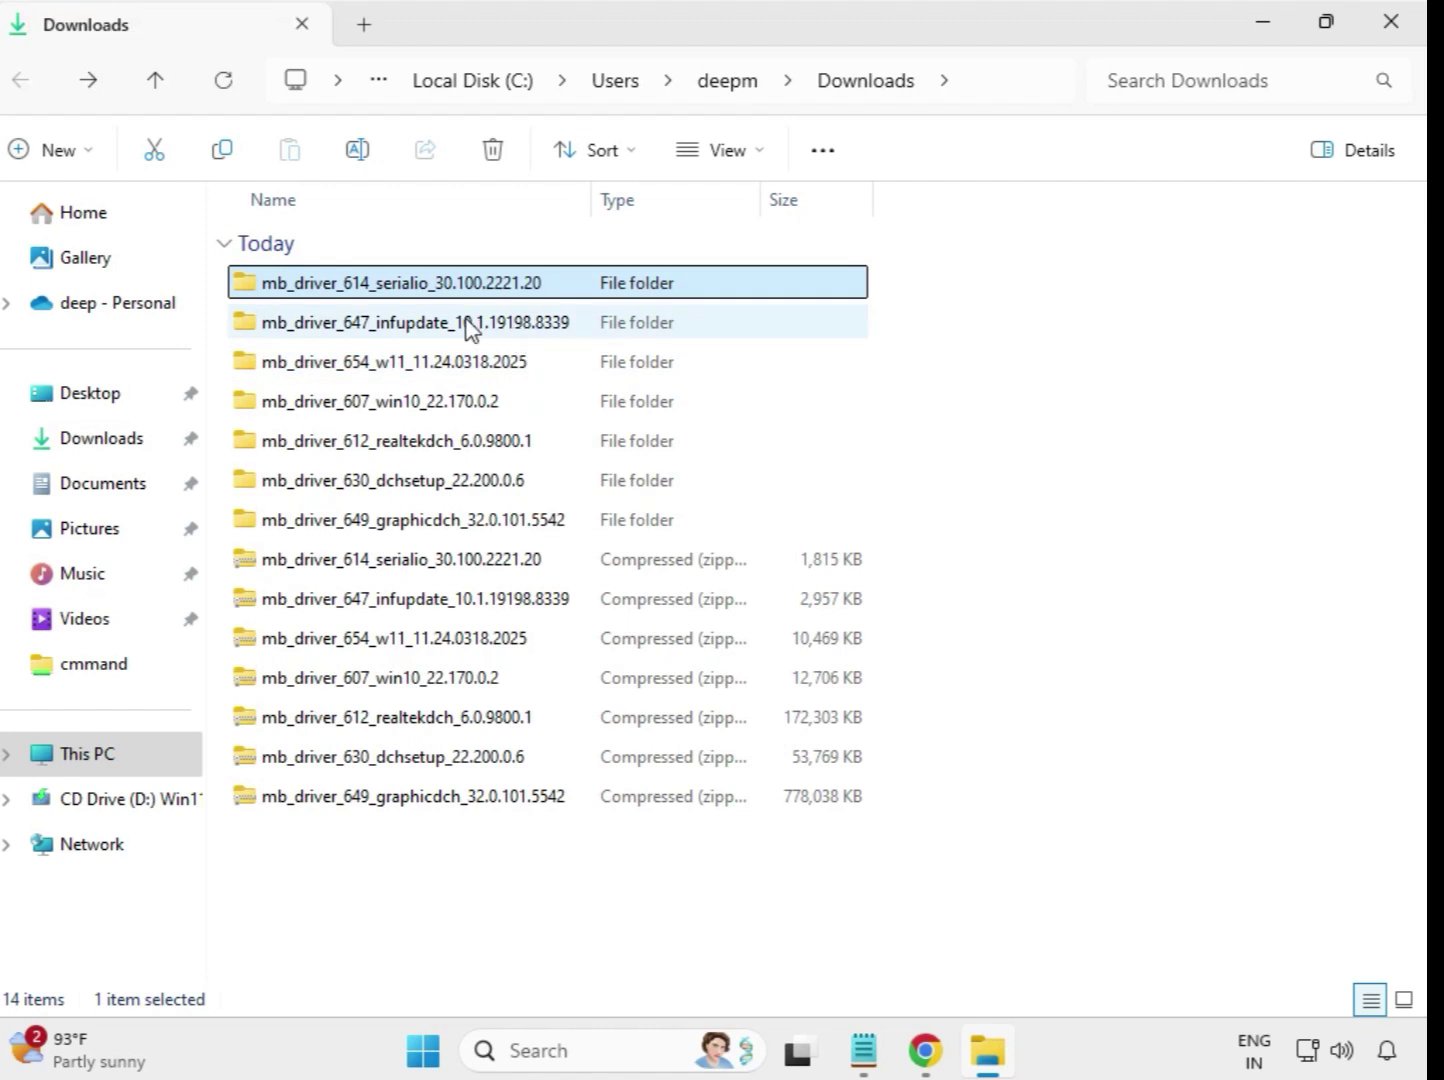
# - Run the mb_driver_647_infupdate_10.1.19198.8339 installer as administrator, allowing it to make changes, and return to the Downloads folder
pyautogui.doubleClick(478, 323)
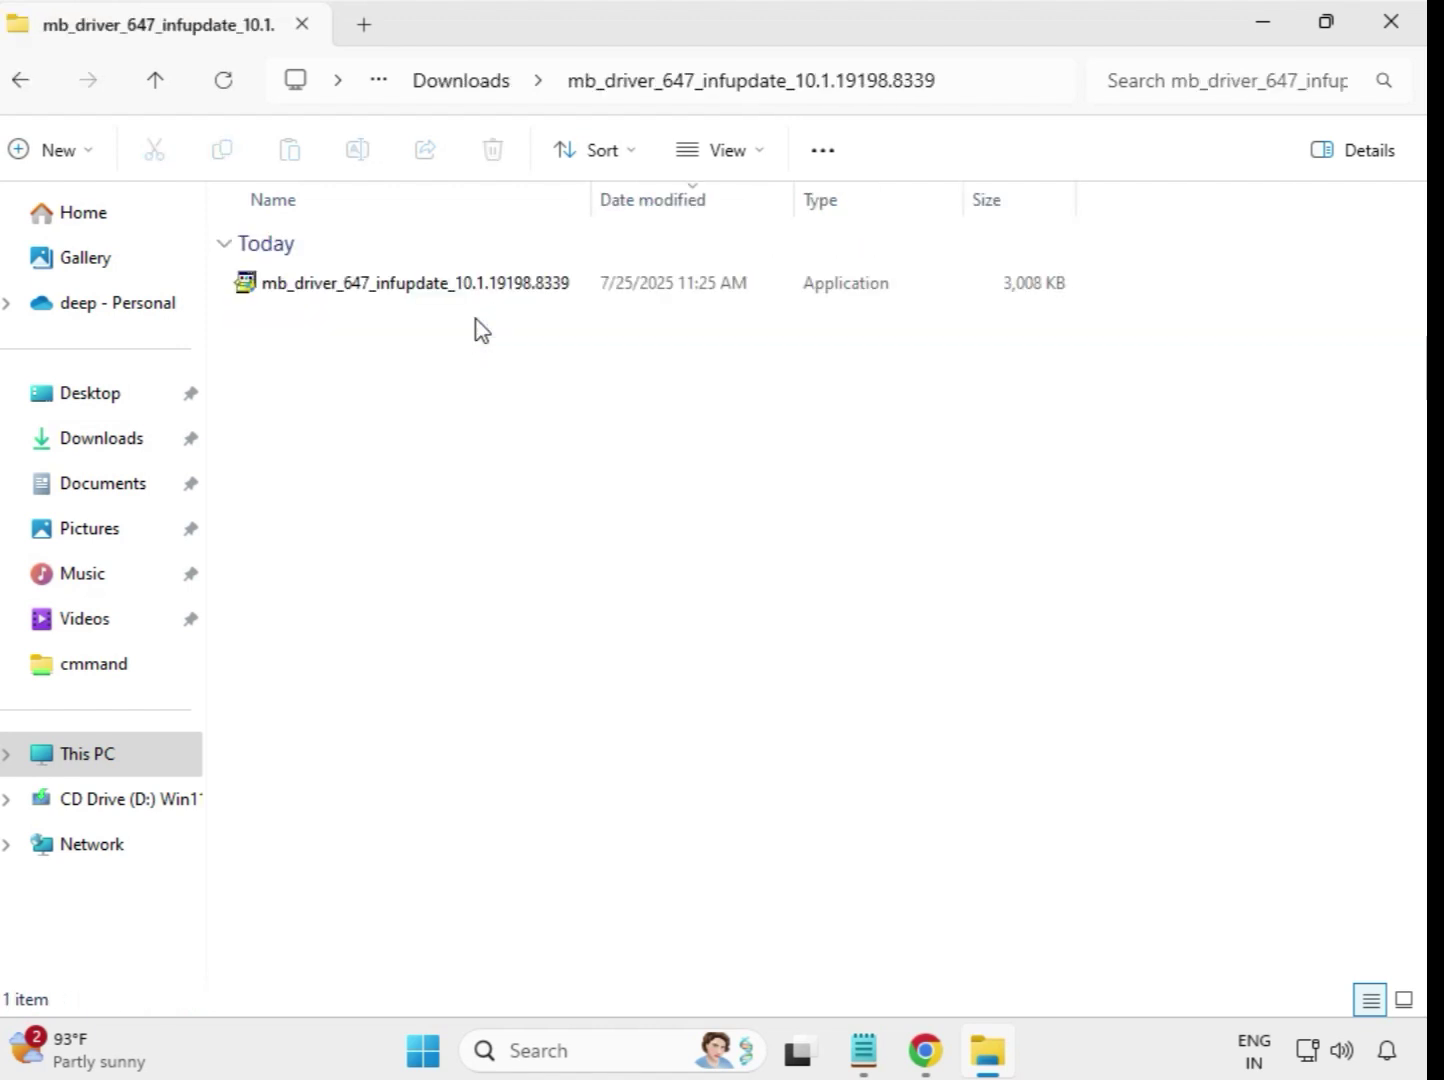
pyautogui.click(480, 294)
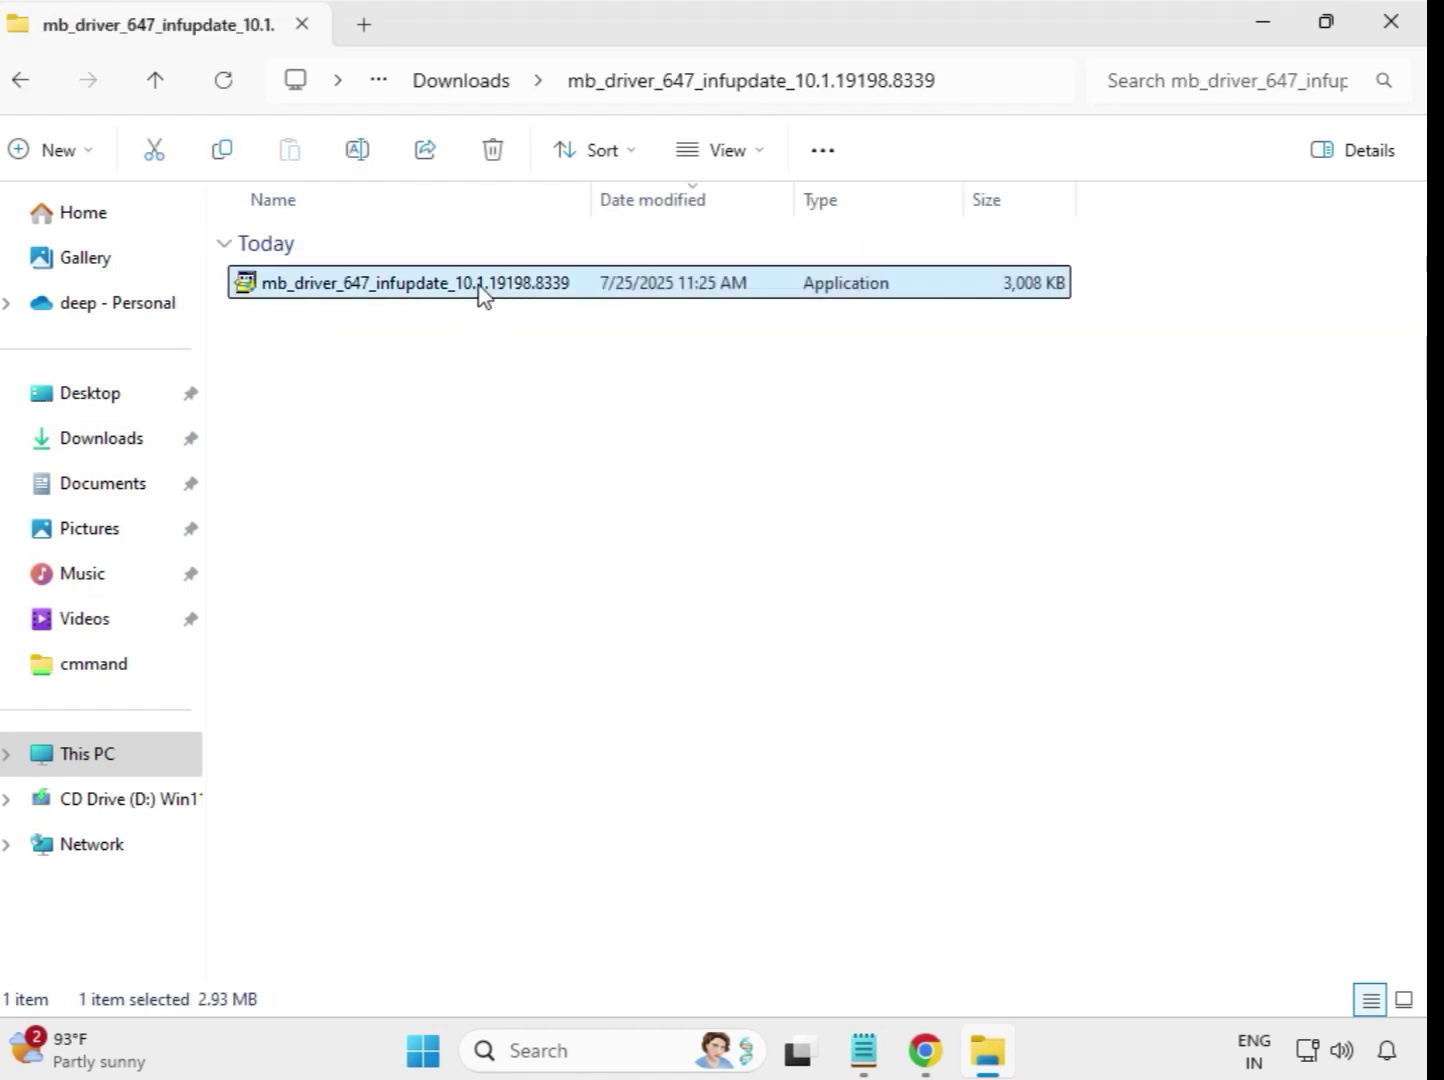
pyautogui.rightClick(480, 294)
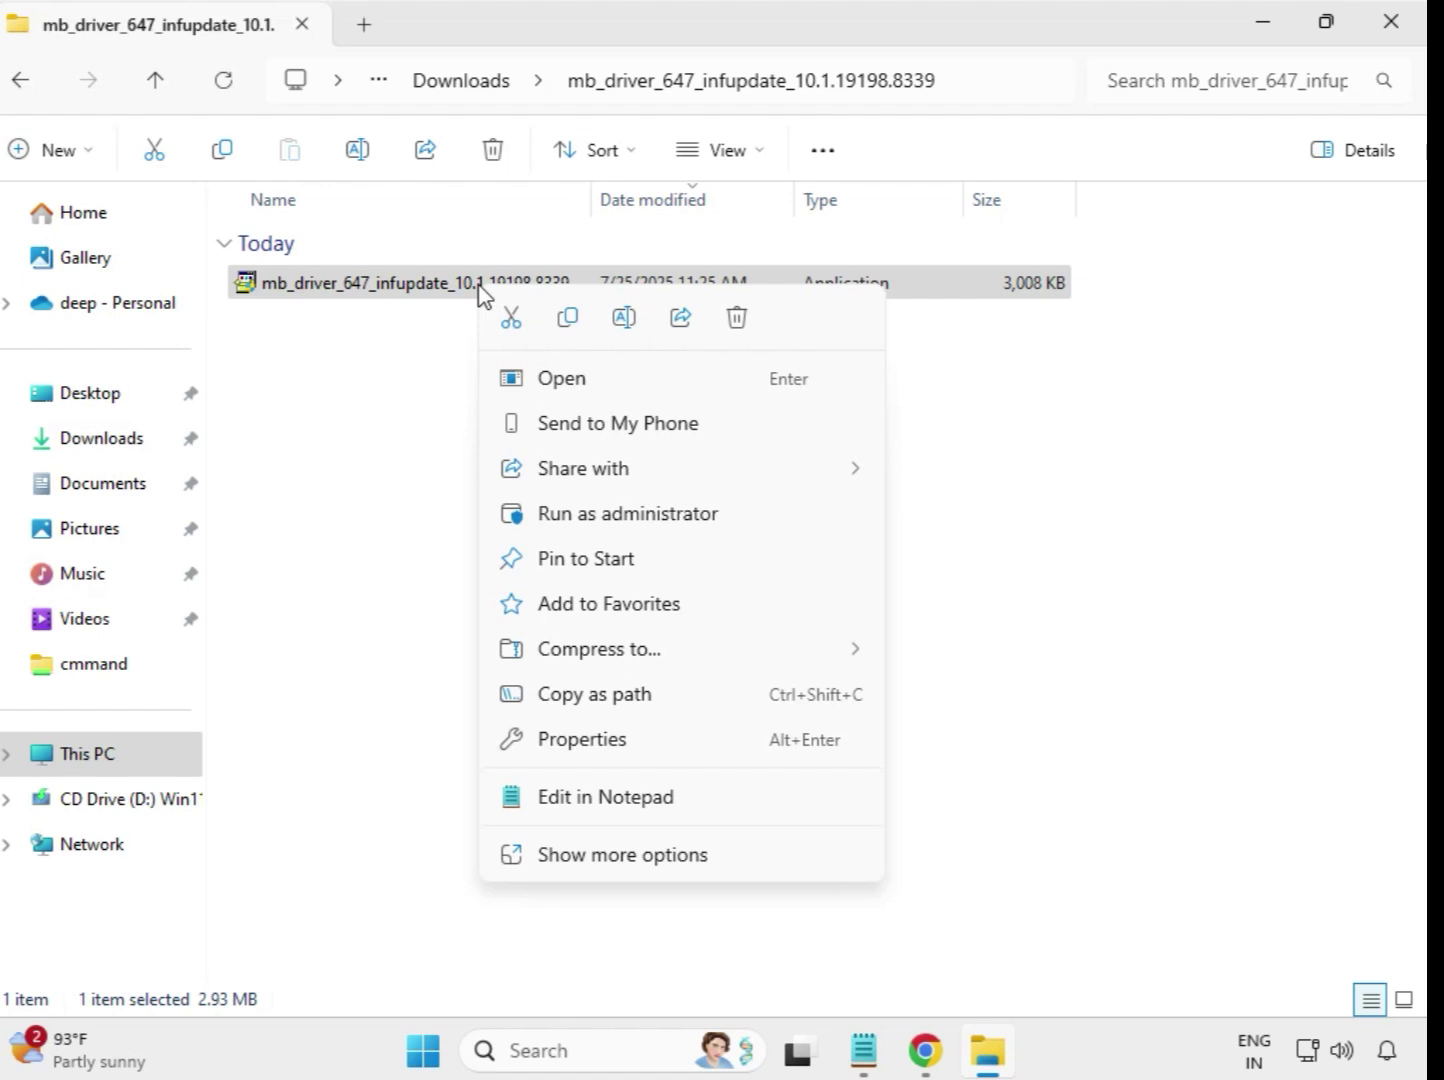
pyautogui.click(639, 523)
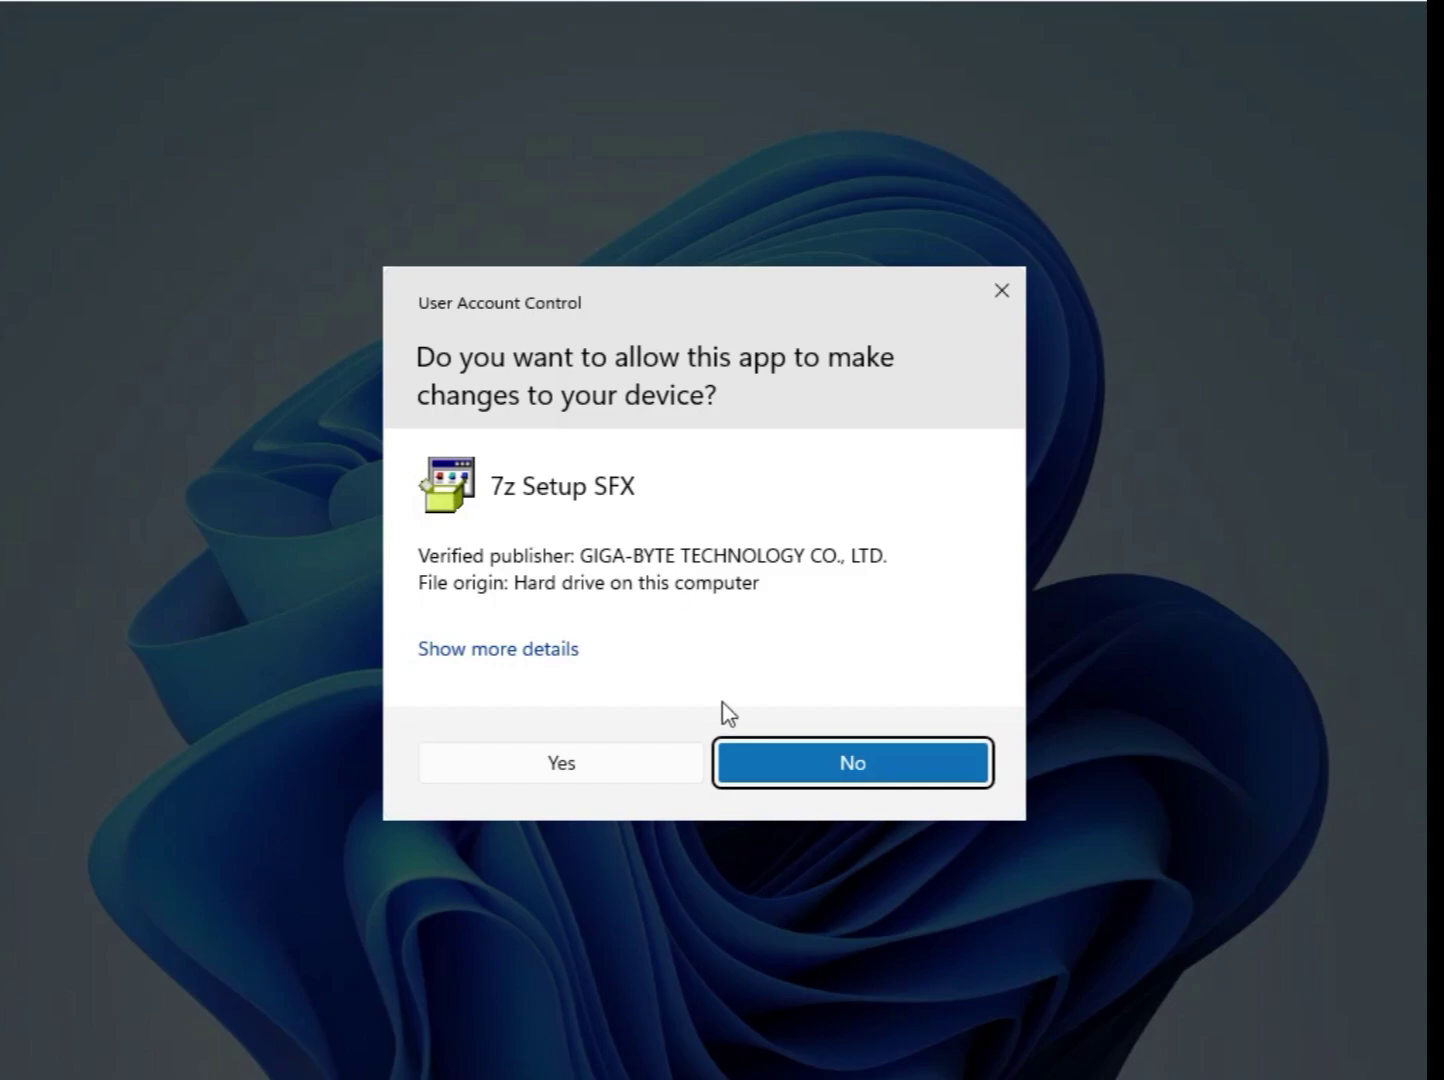
pyautogui.click(655, 778)
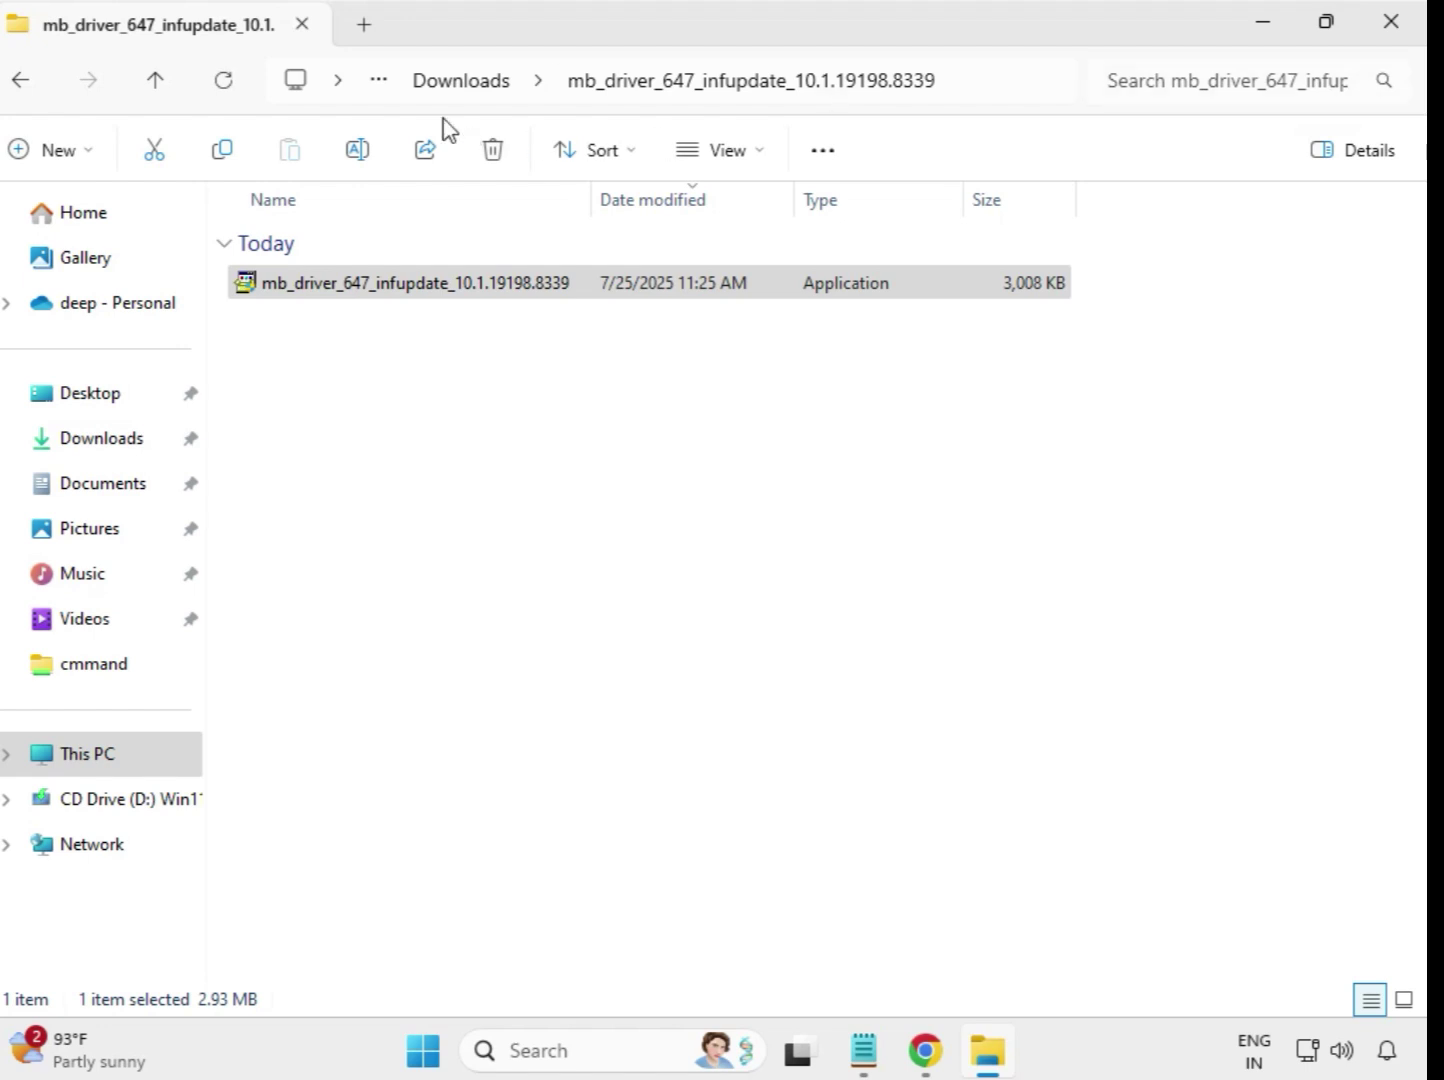
pyautogui.click(437, 90)
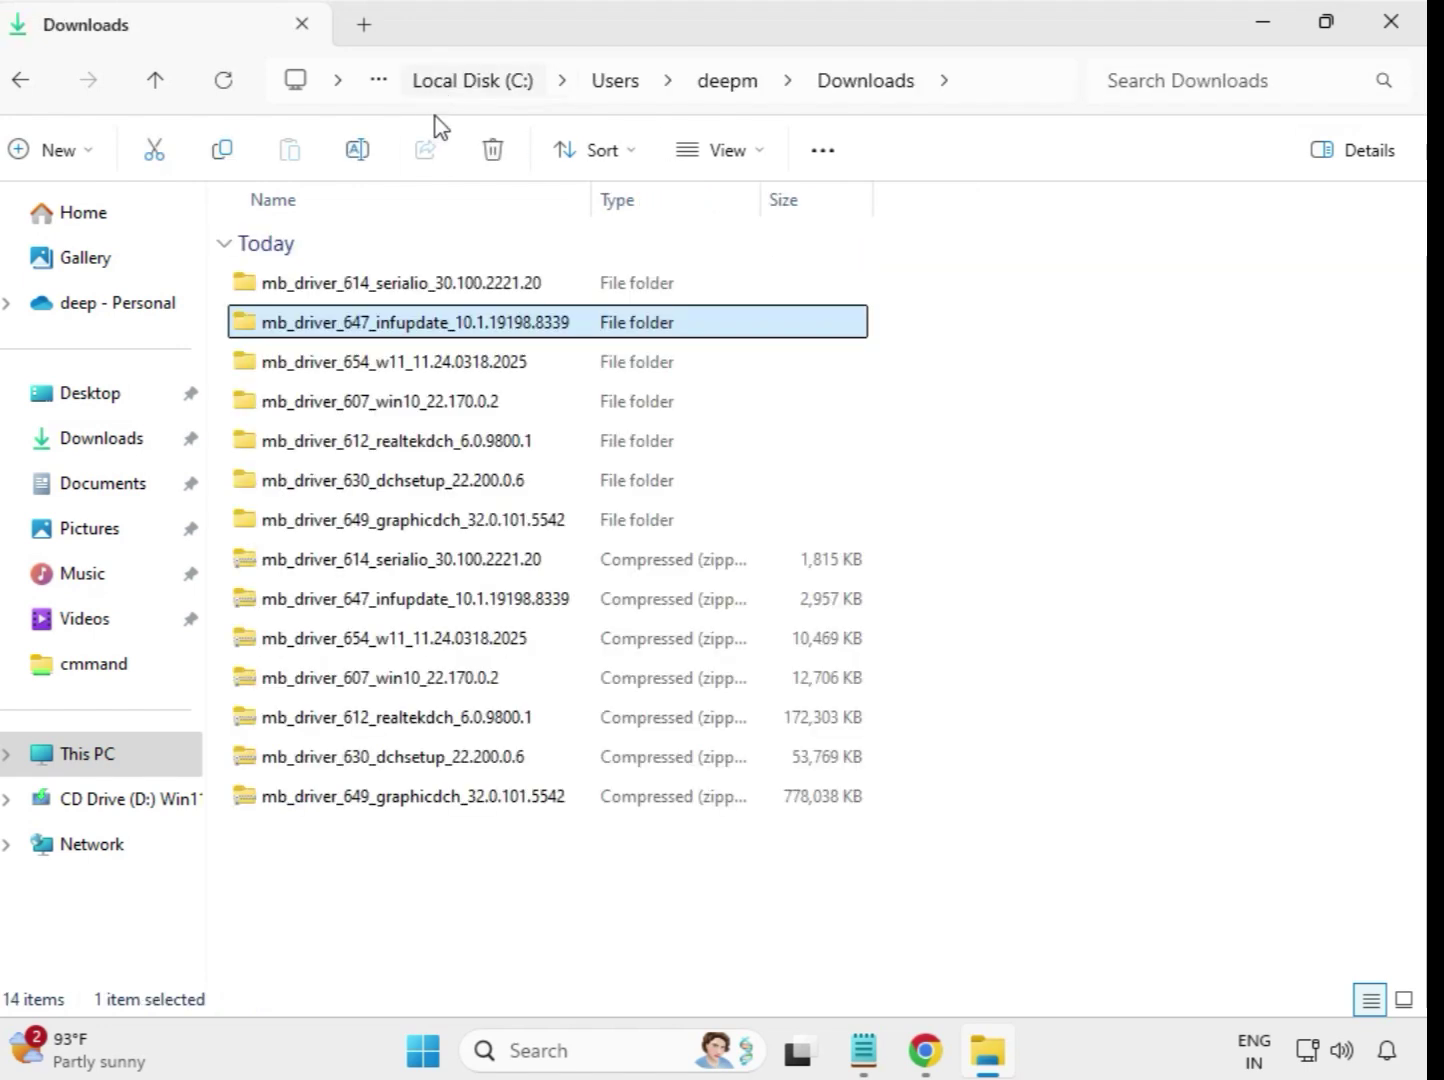
# - Run the mb_driver_654_w11_11.24.0318.2025 installer as administrator, allowing it to make changes, and return to the Downloads folder
pyautogui.doubleClick(406, 376)
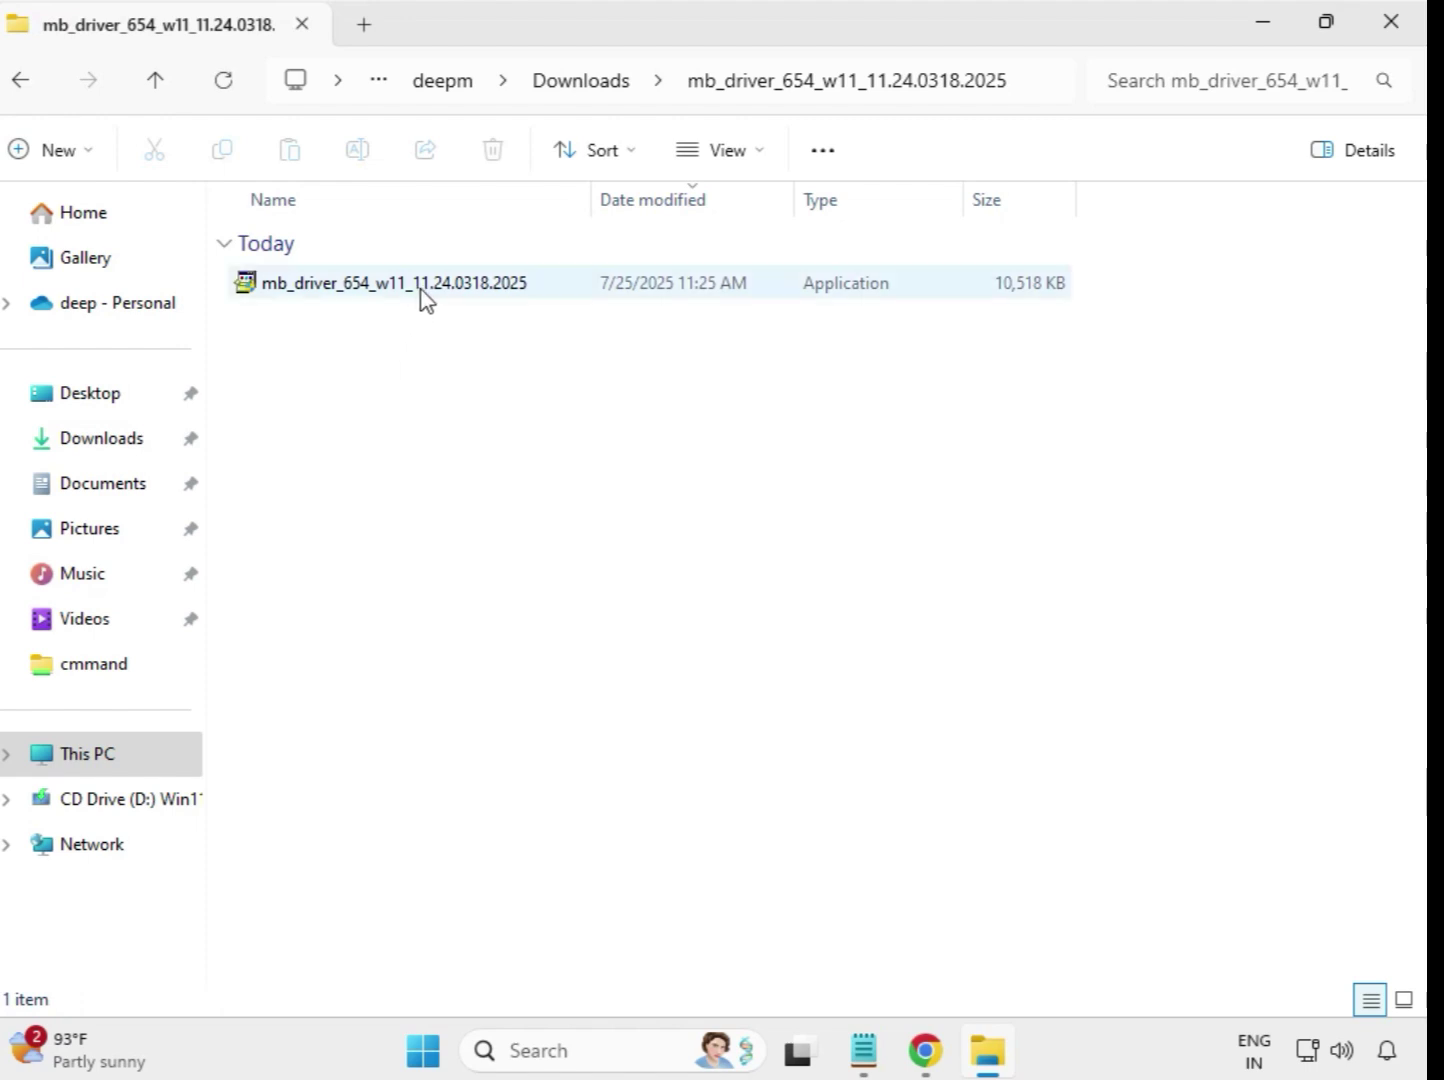
pyautogui.click(427, 298)
pyautogui.rightClick(425, 298)
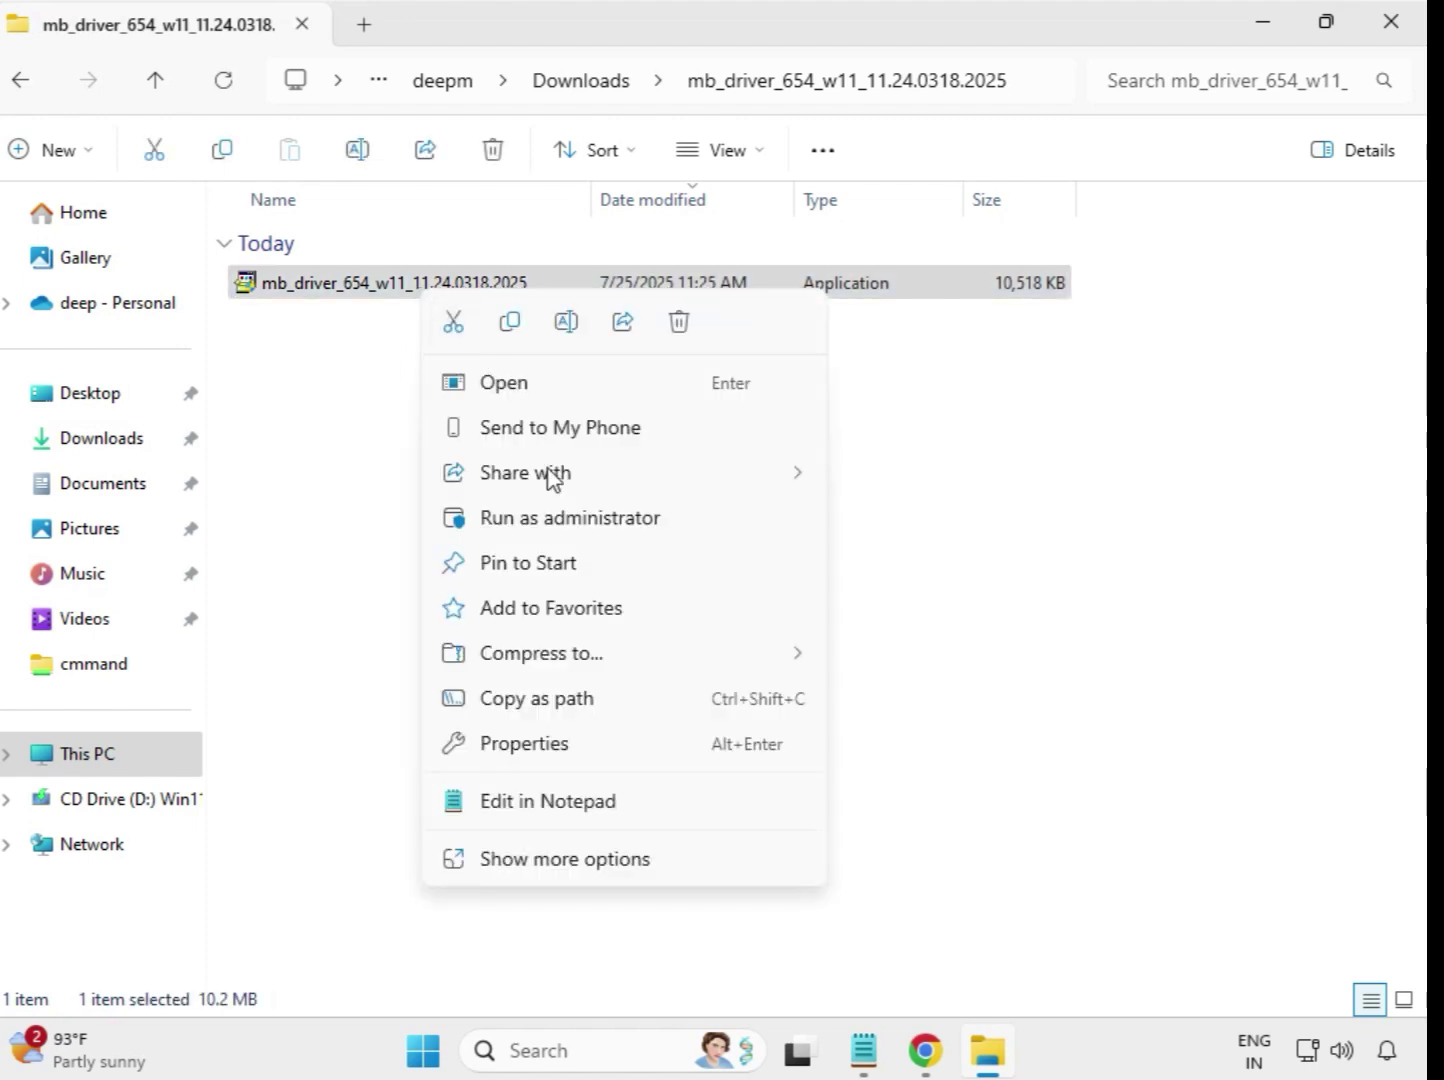
pyautogui.click(561, 520)
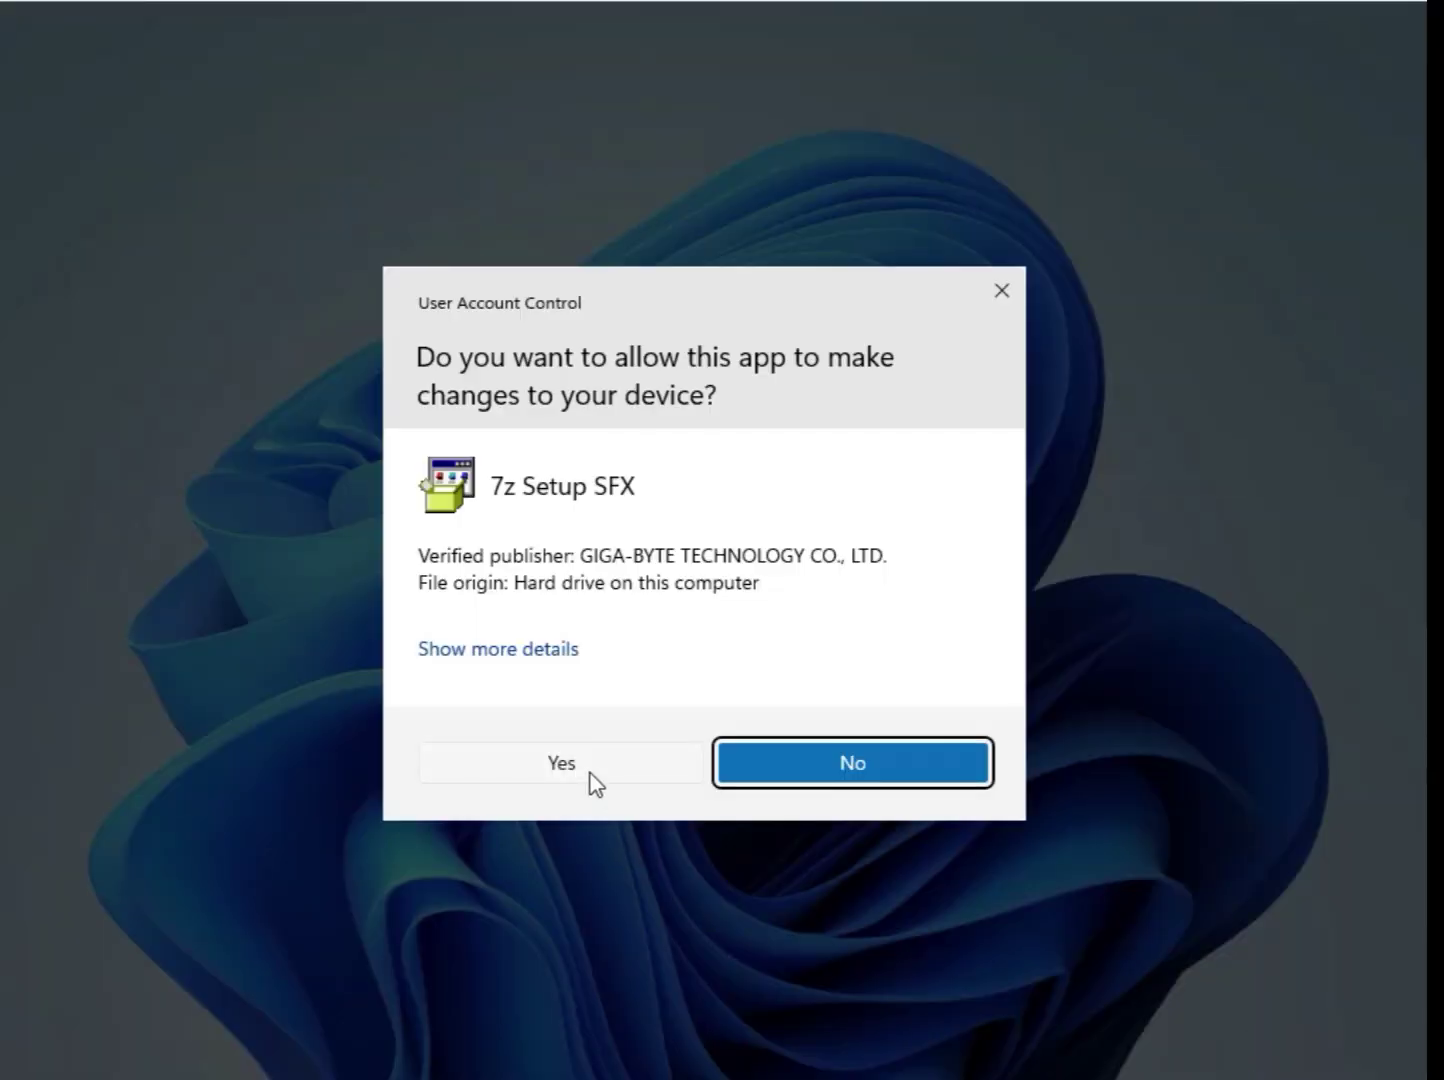
pyautogui.click(590, 773)
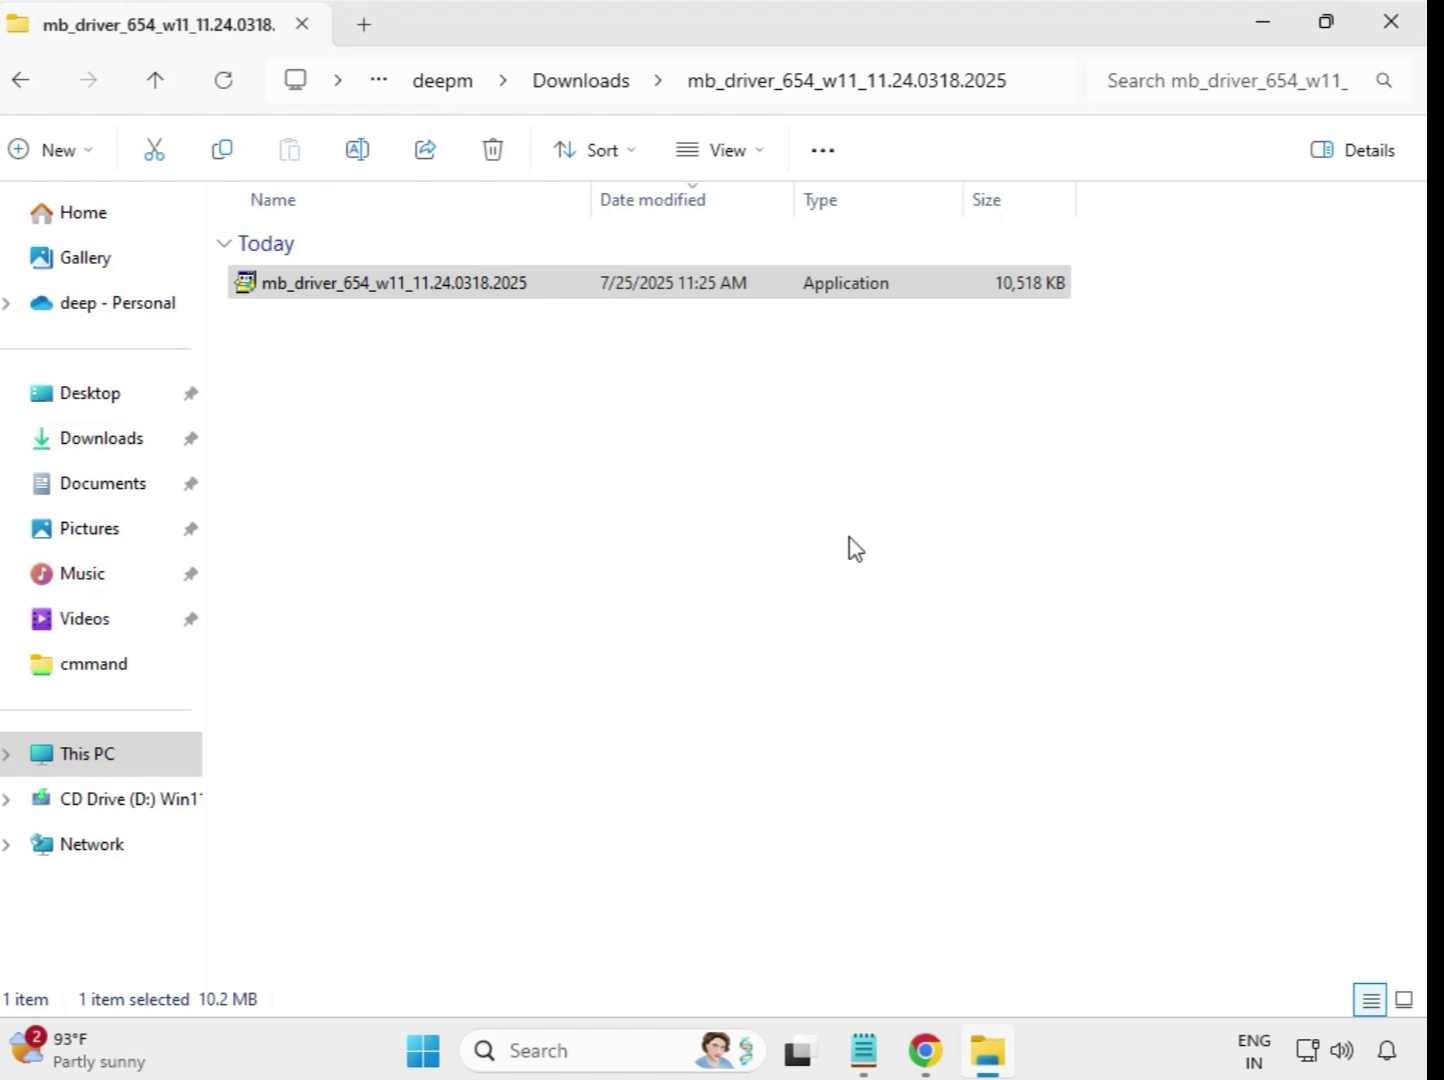
pyautogui.click(585, 83)
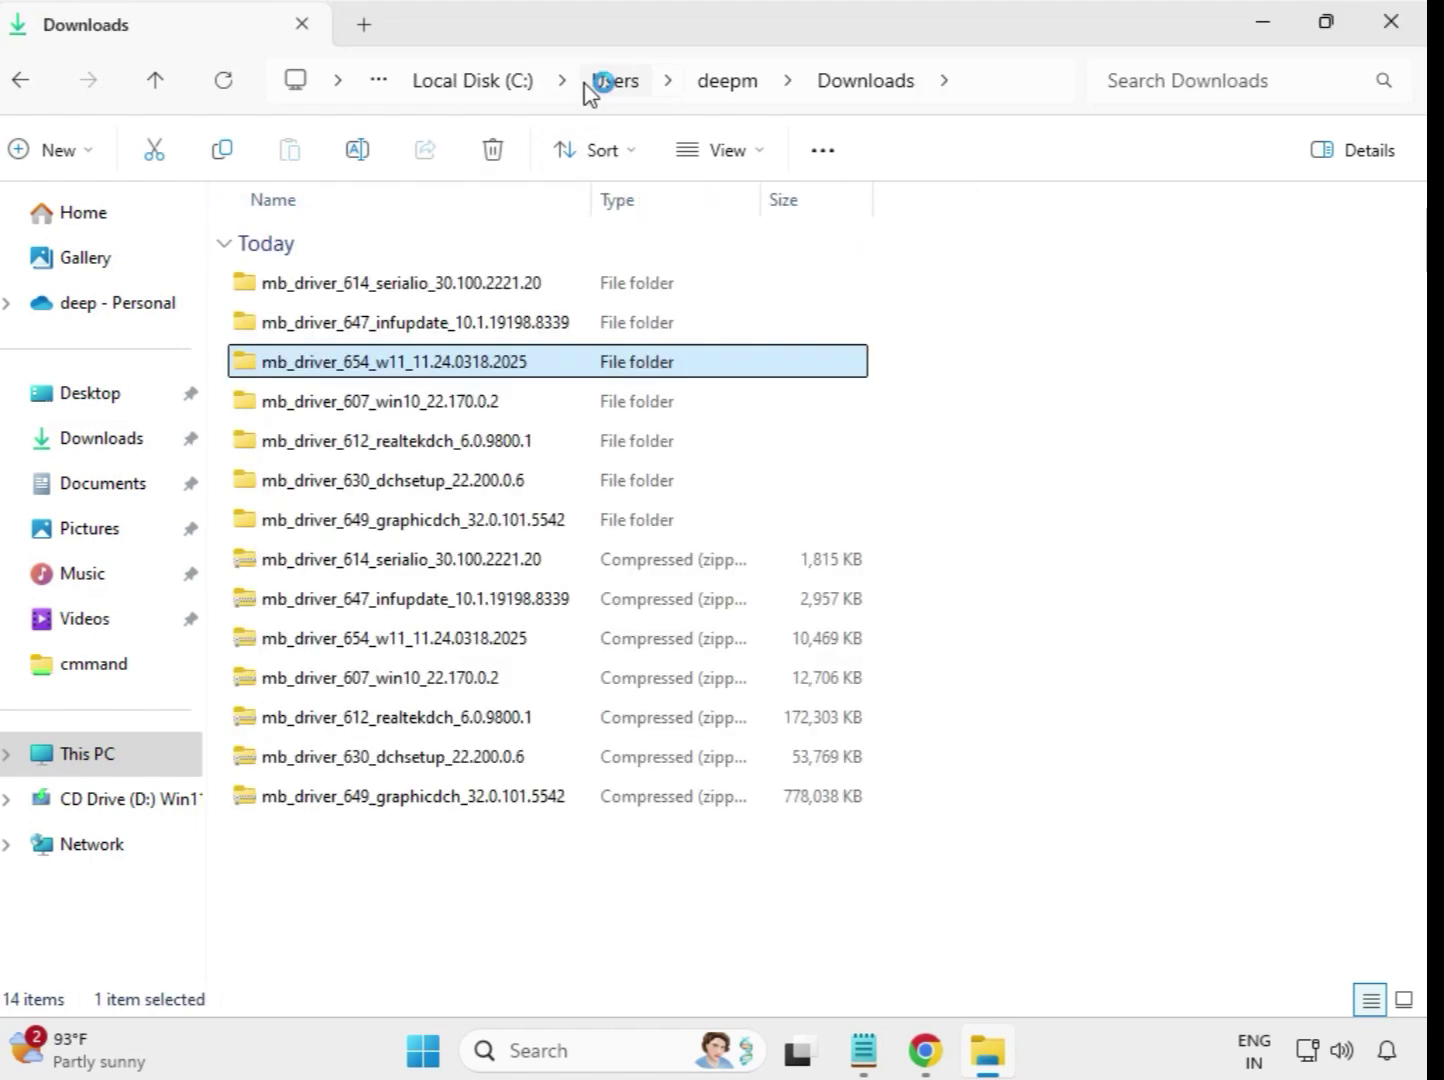
# - Run the mb_driver_607_win10_22.170.0.2 installer as administrator, allowing it to make changes, and return to the Downloads folder
pyautogui.doubleClick(421, 401)
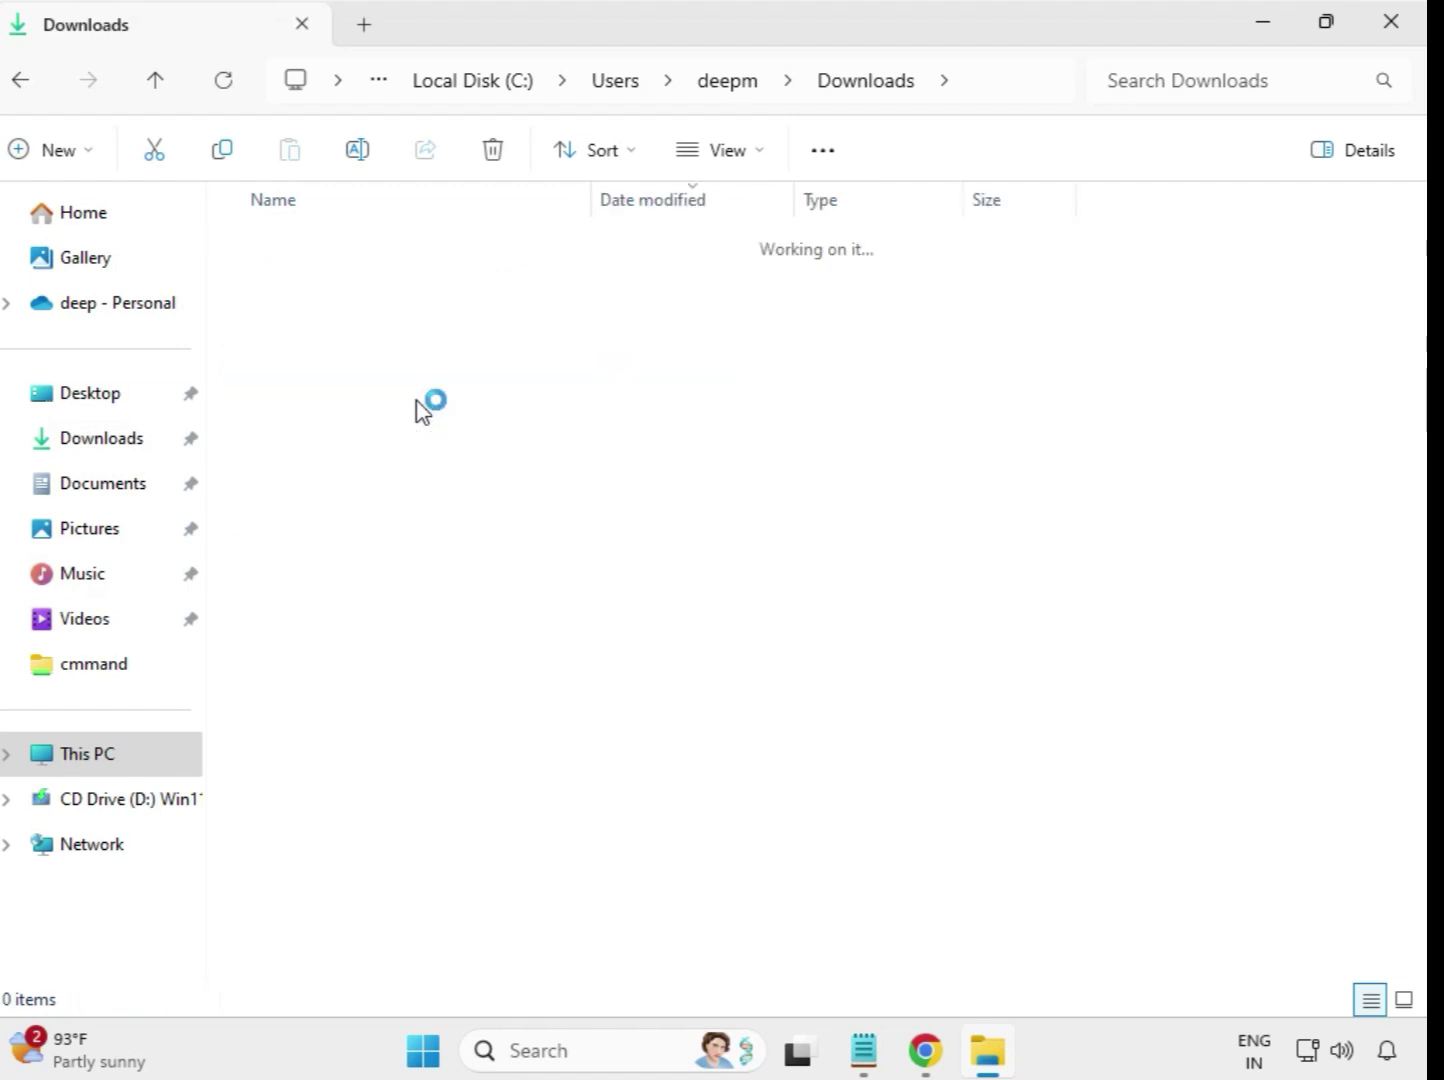
pyautogui.click(398, 290)
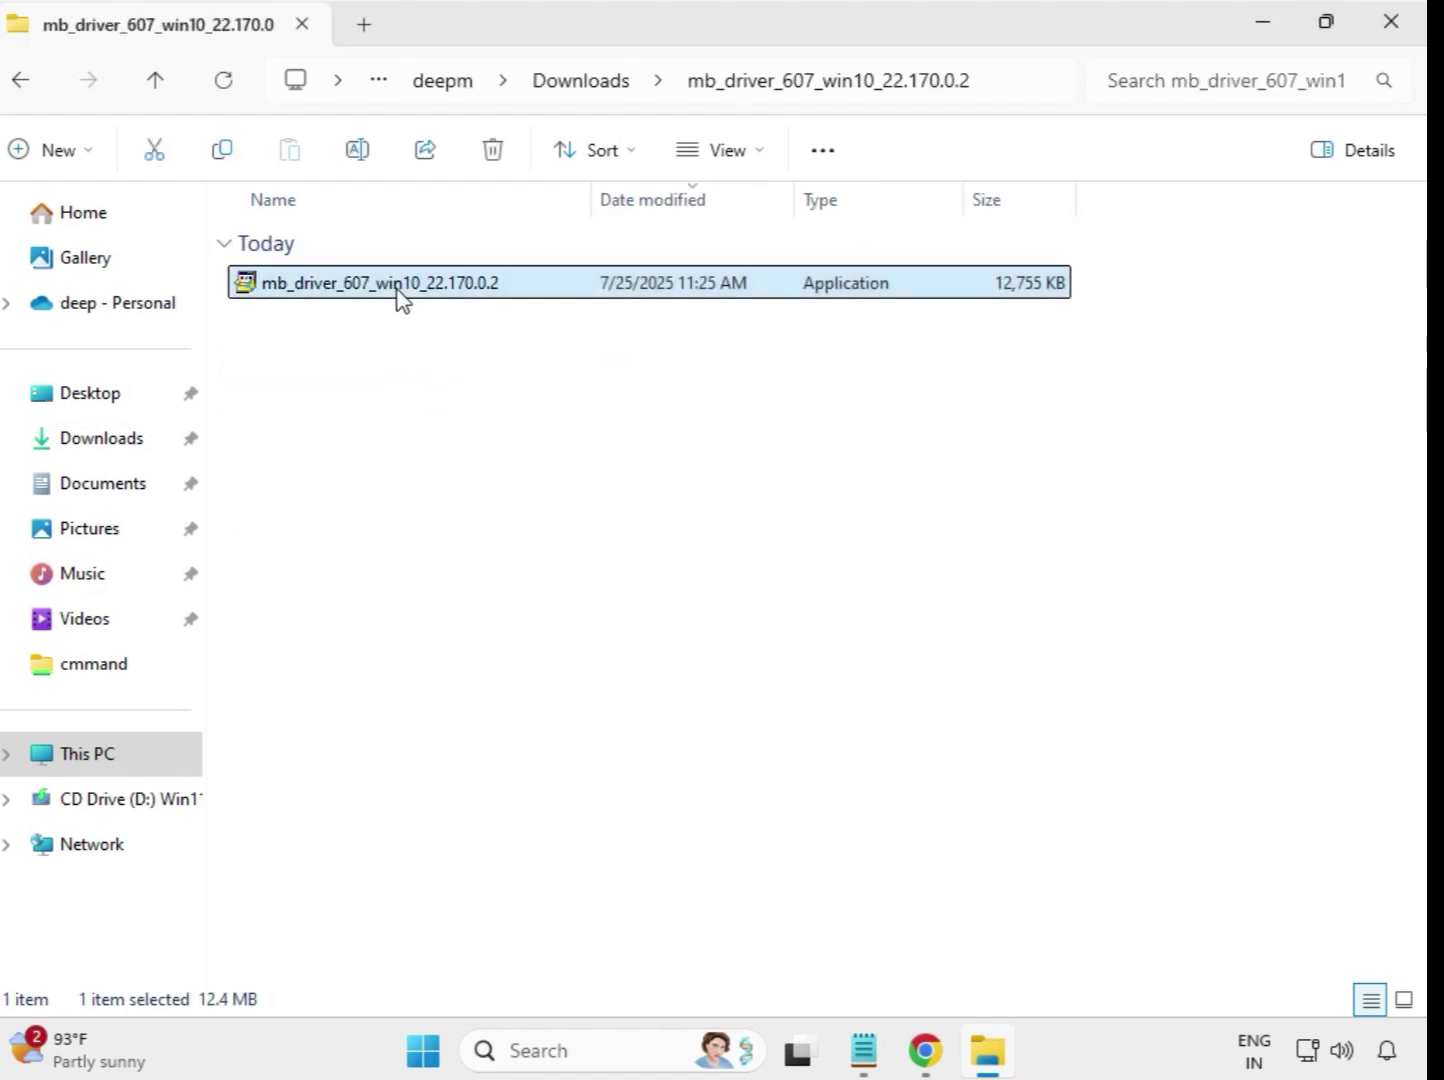
pyautogui.rightClick(400, 295)
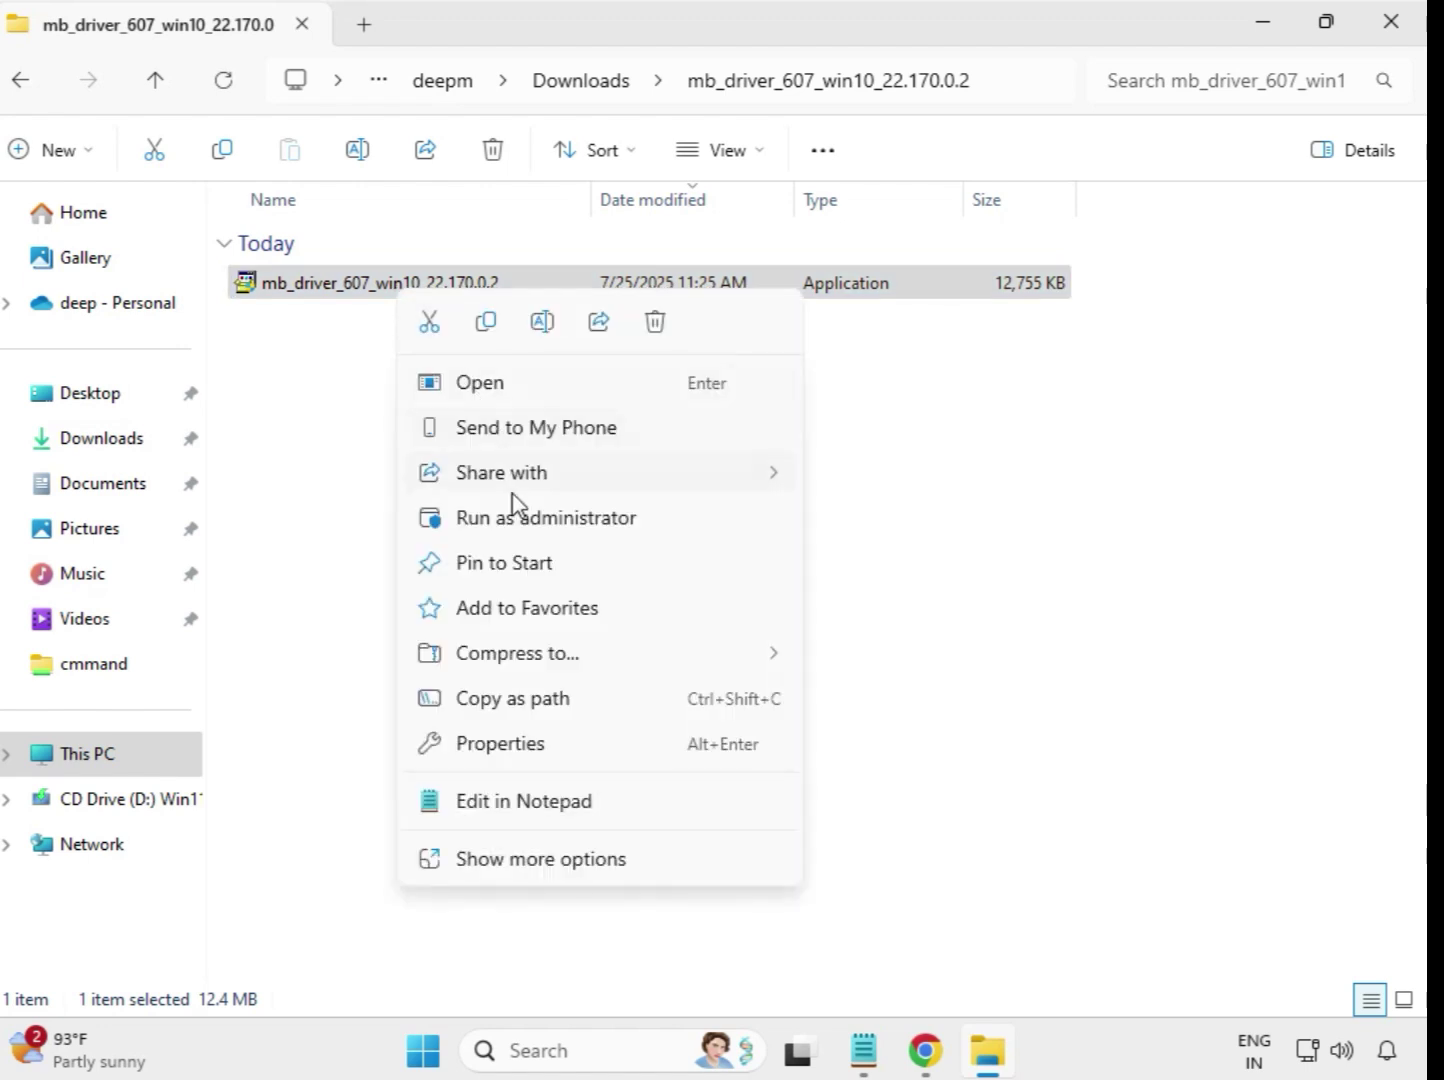
pyautogui.click(518, 522)
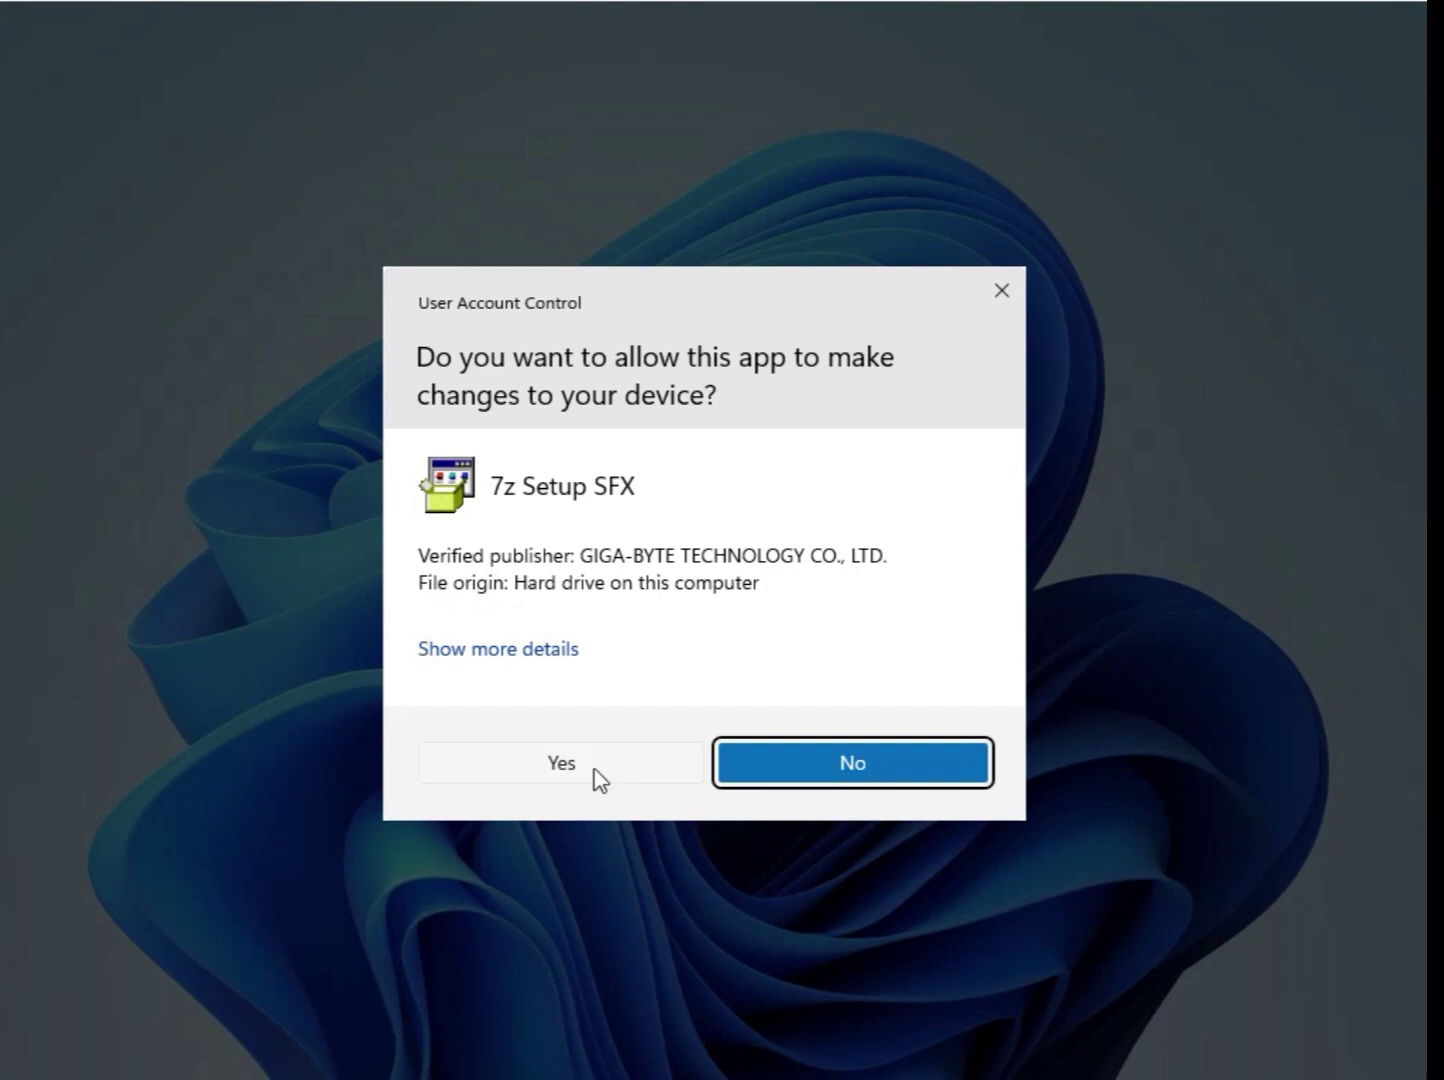
pyautogui.click(595, 769)
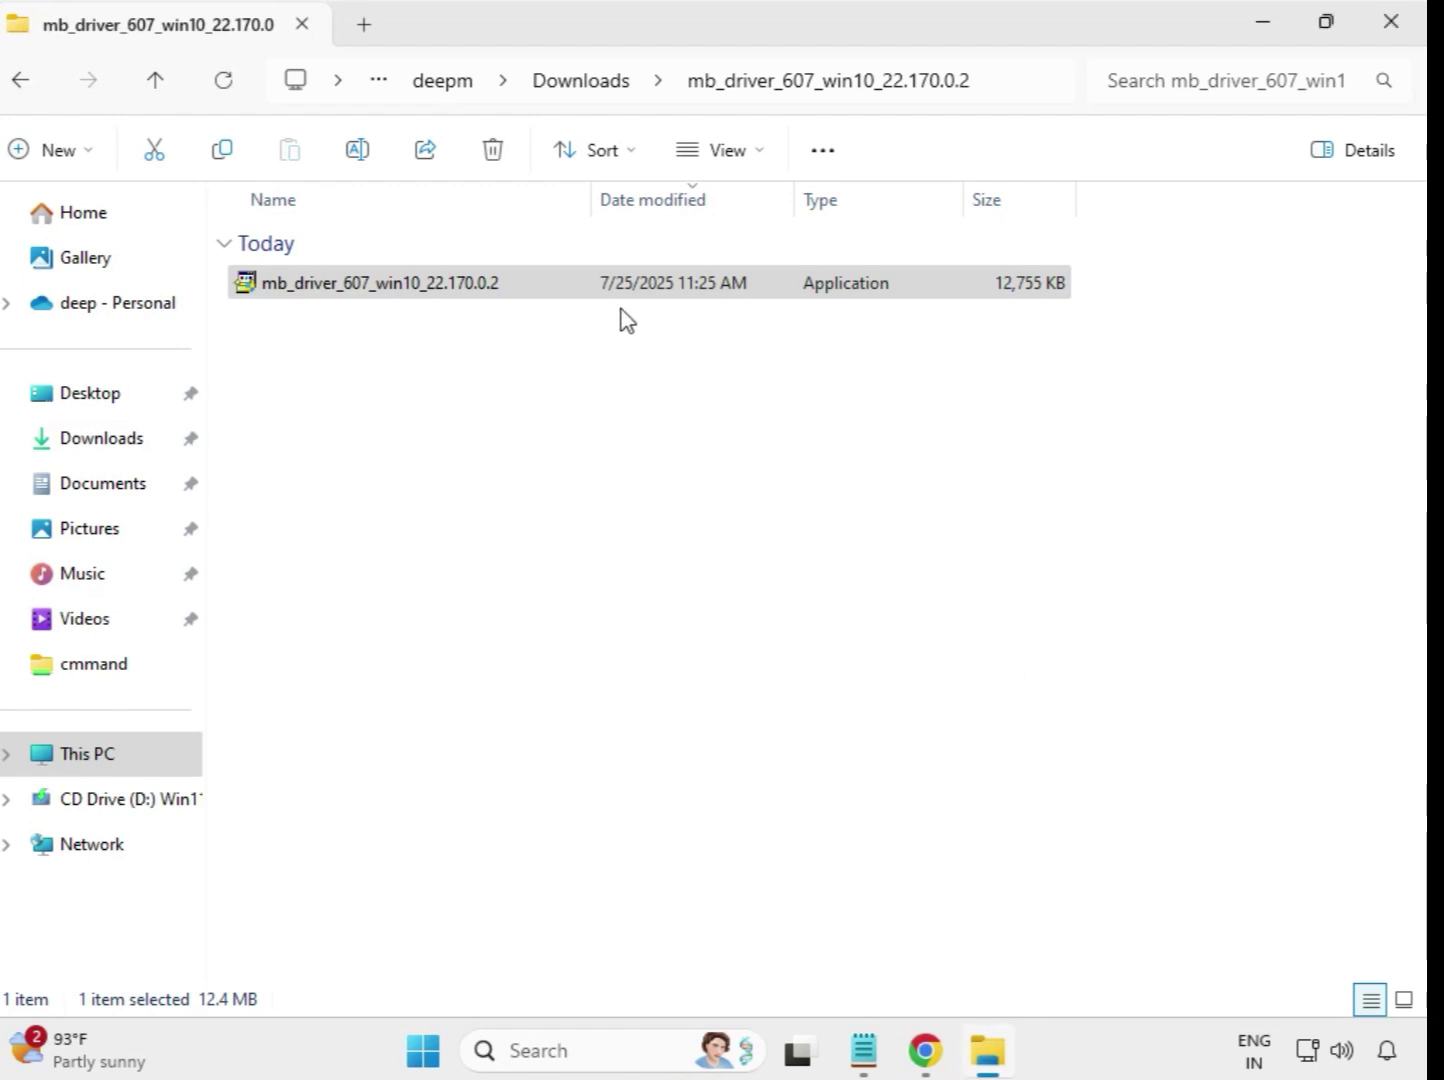
pyautogui.click(578, 91)
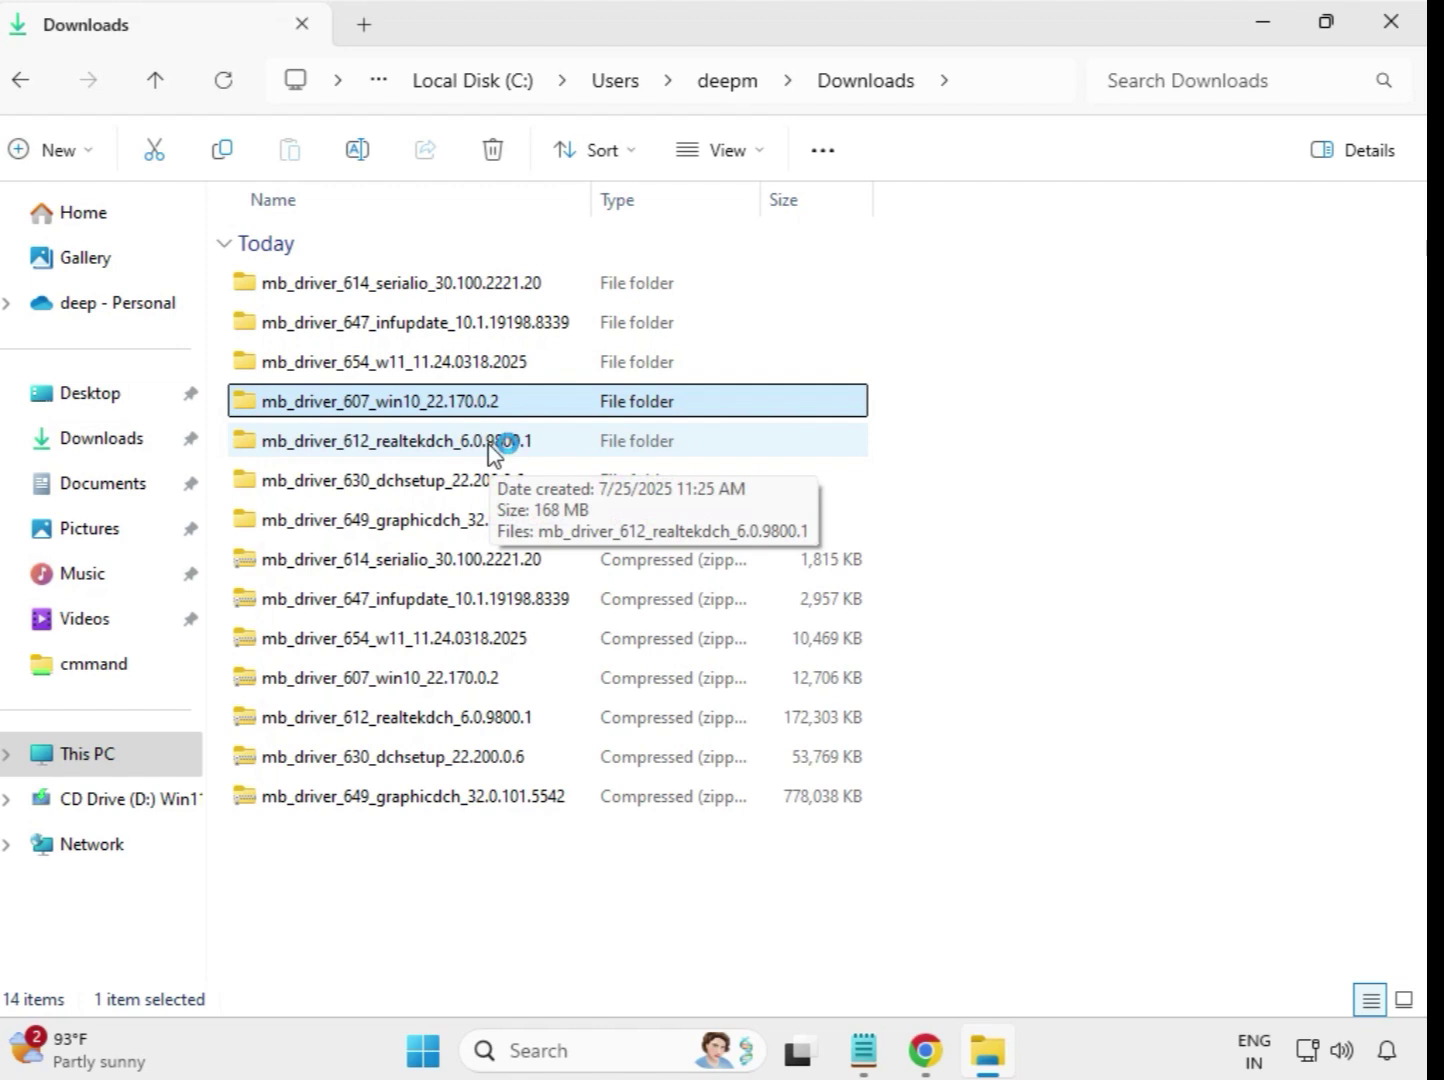
# - Run the mb_driver_612_realtekdch_6.0.9800.1 installer from its extracted folder and return to the Downloads folder
pyautogui.click(492, 445)
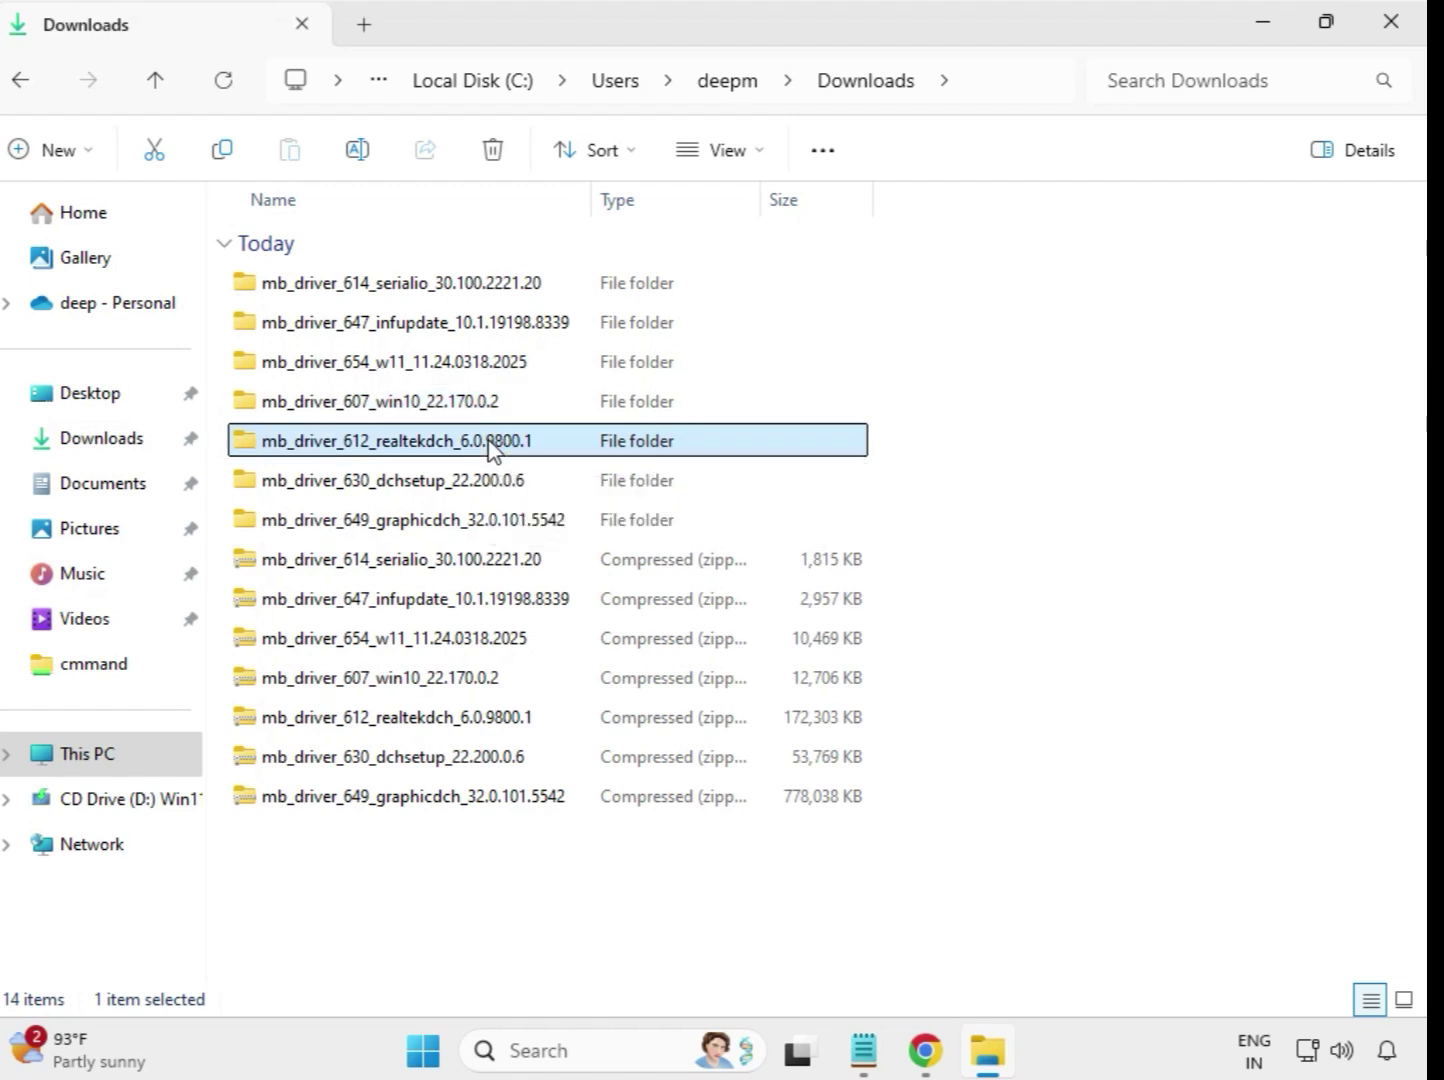
pyautogui.doubleClick(575, 447)
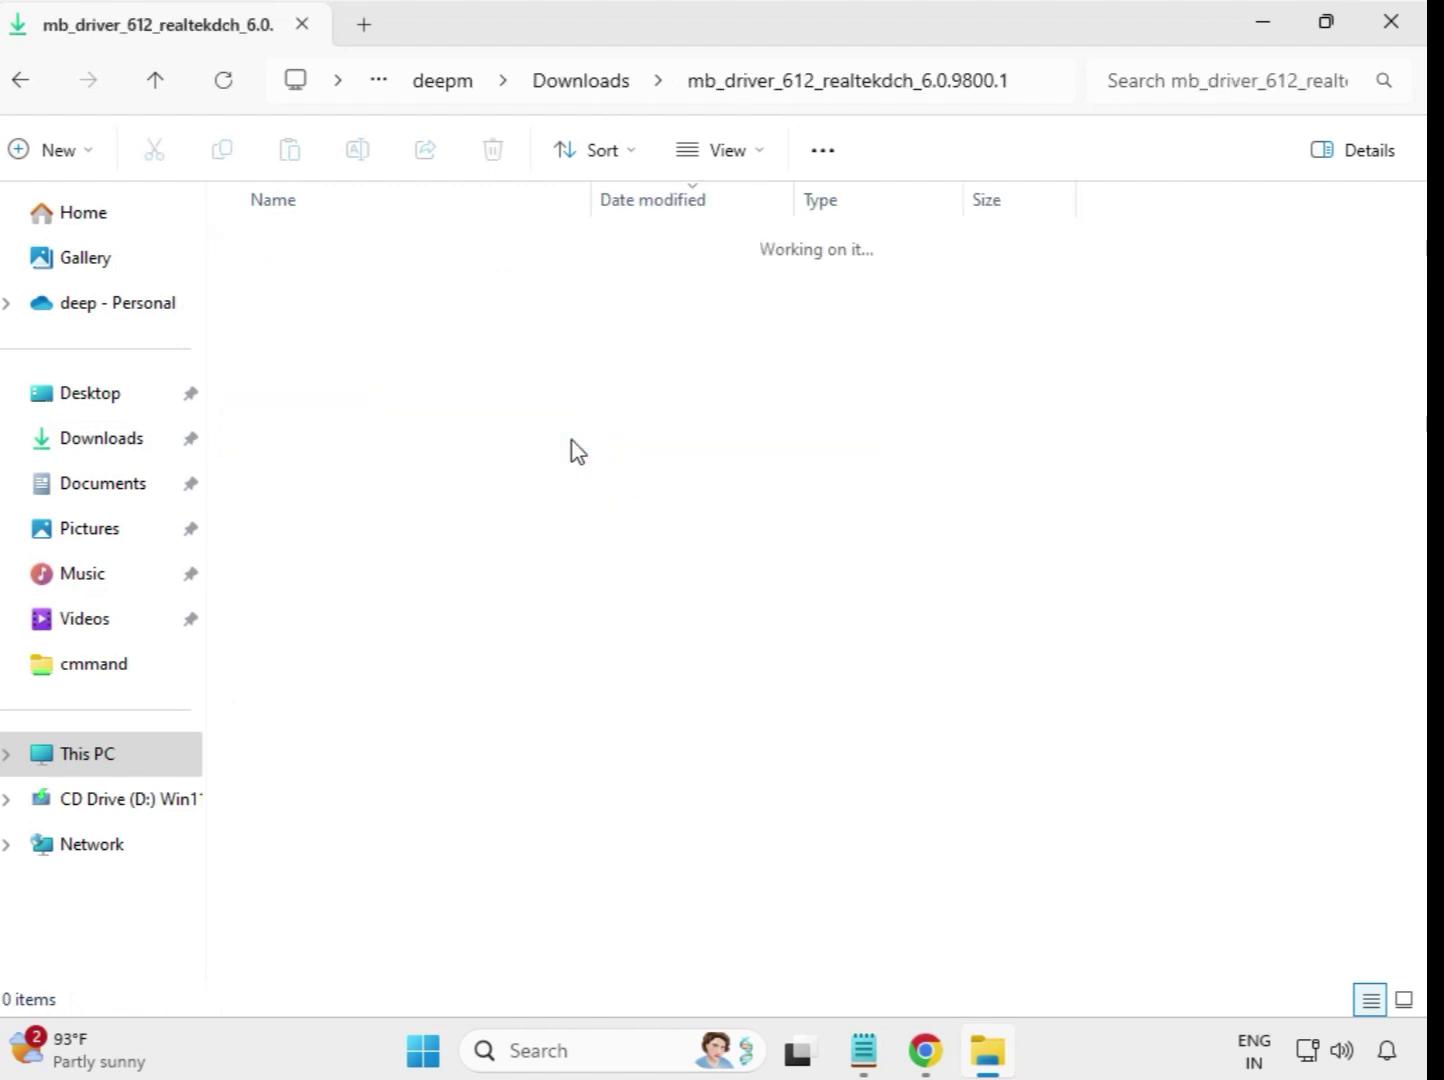
pyautogui.click(445, 294)
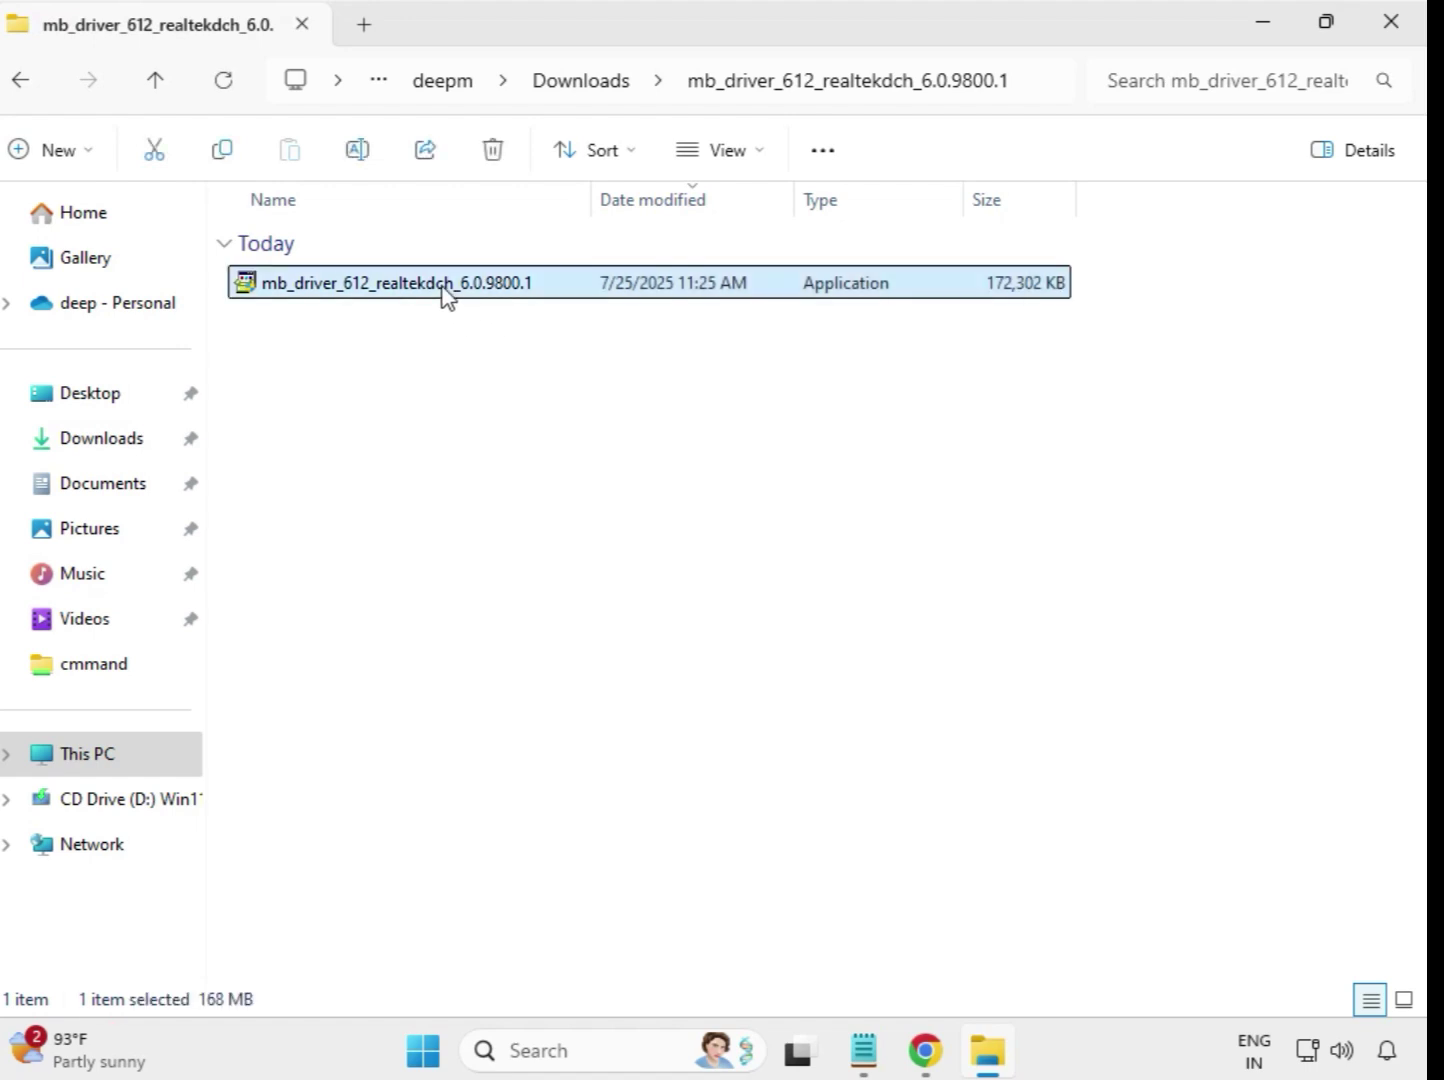
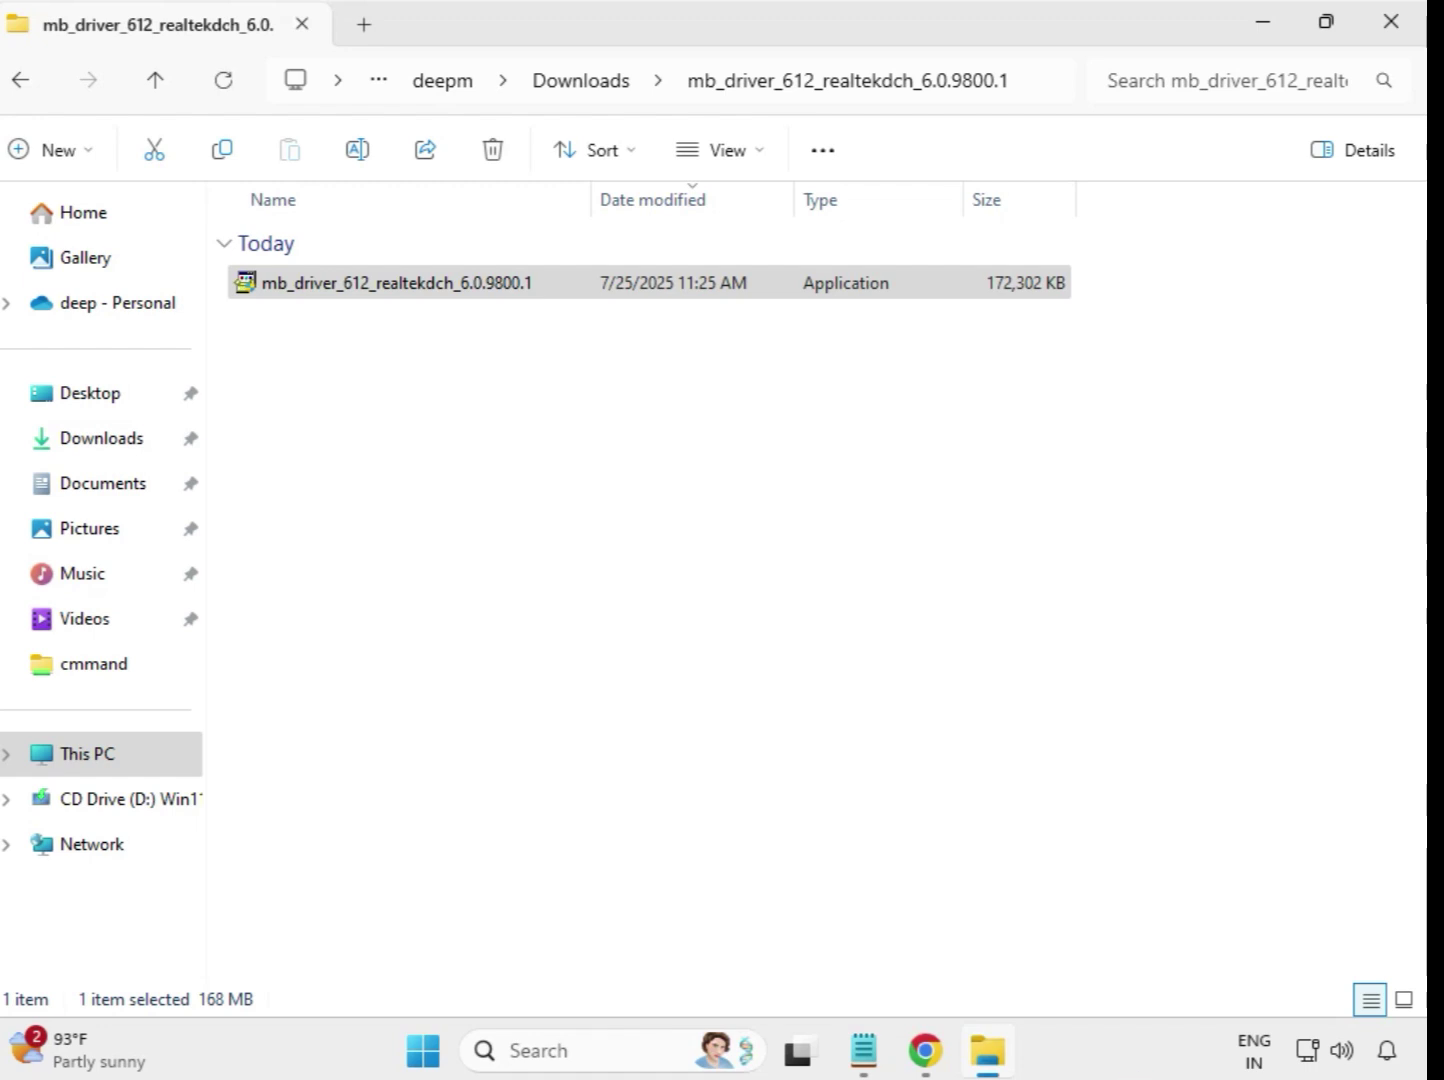
pyautogui.click(586, 95)
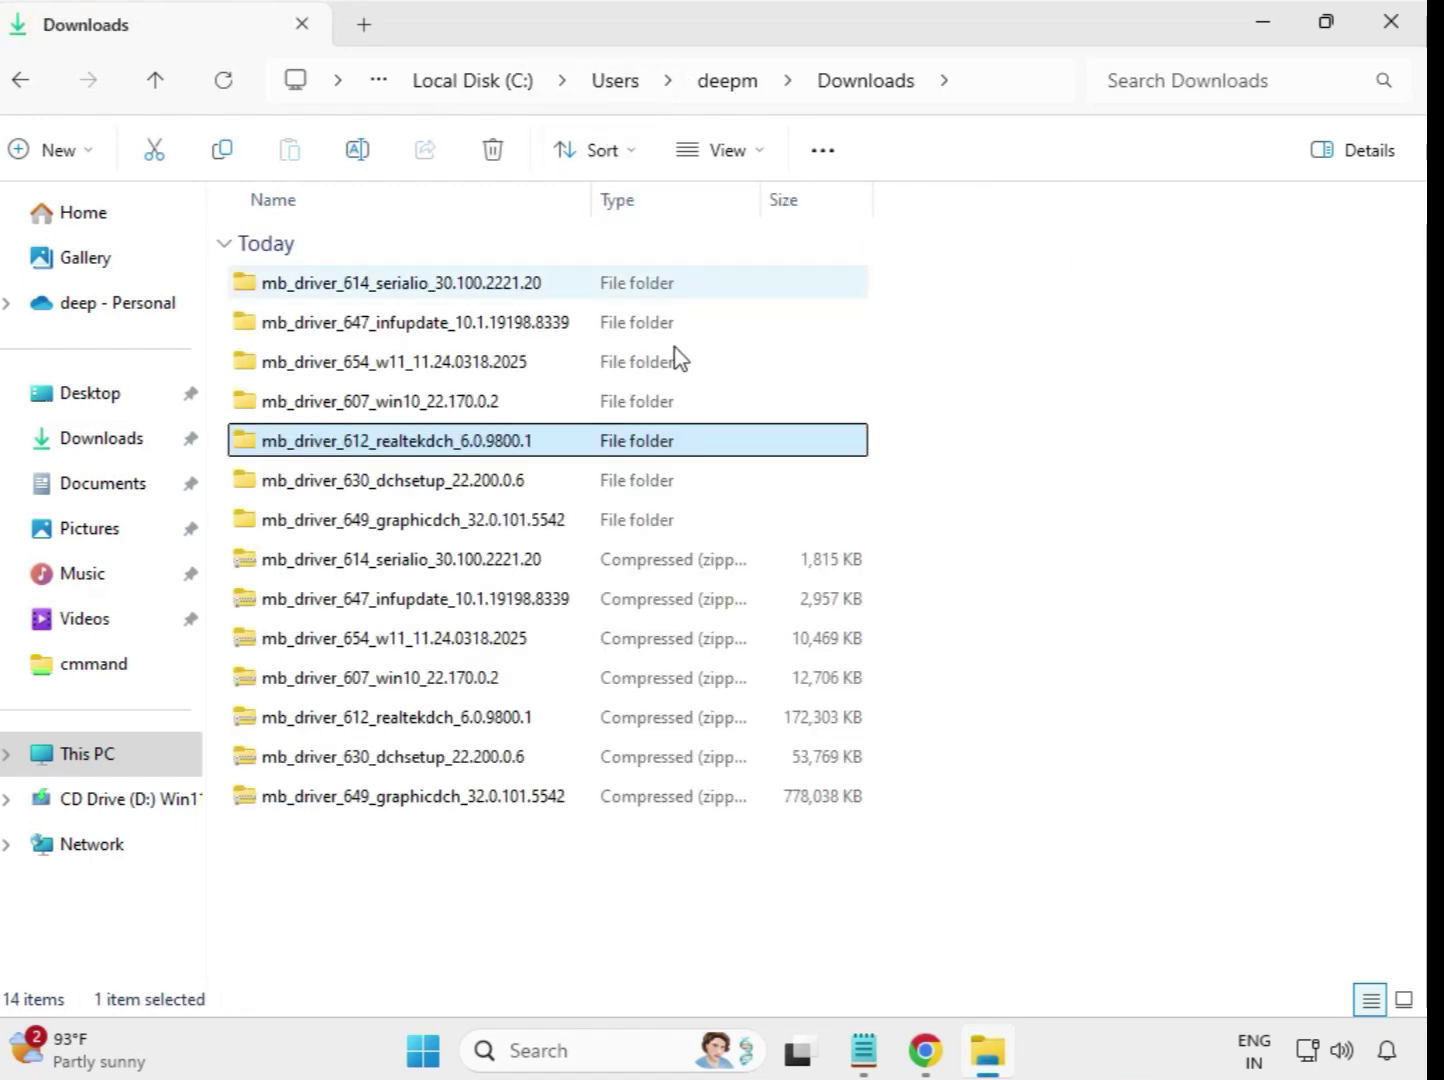
# - Run the mb_driver_630_dchsetup_22.200.0.6 installer as administrator, allowing it to make changes, and return to the Downloads folder
pyautogui.click(478, 494)
pyautogui.click(478, 520)
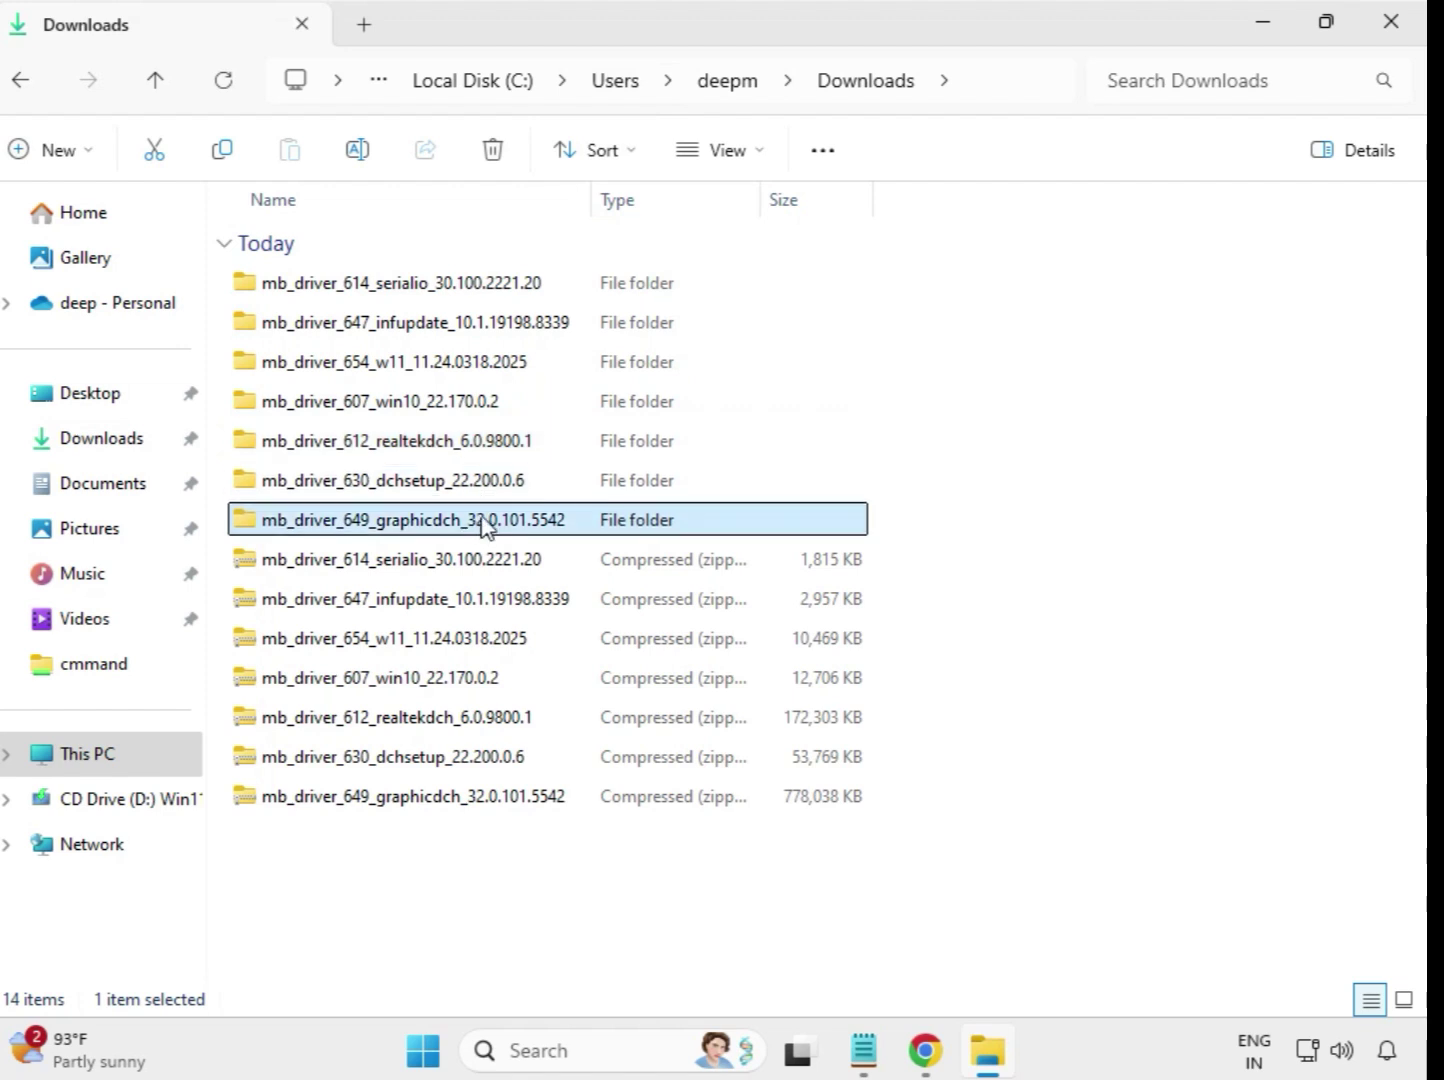
pyautogui.click(482, 493)
pyautogui.doubleClick(466, 484)
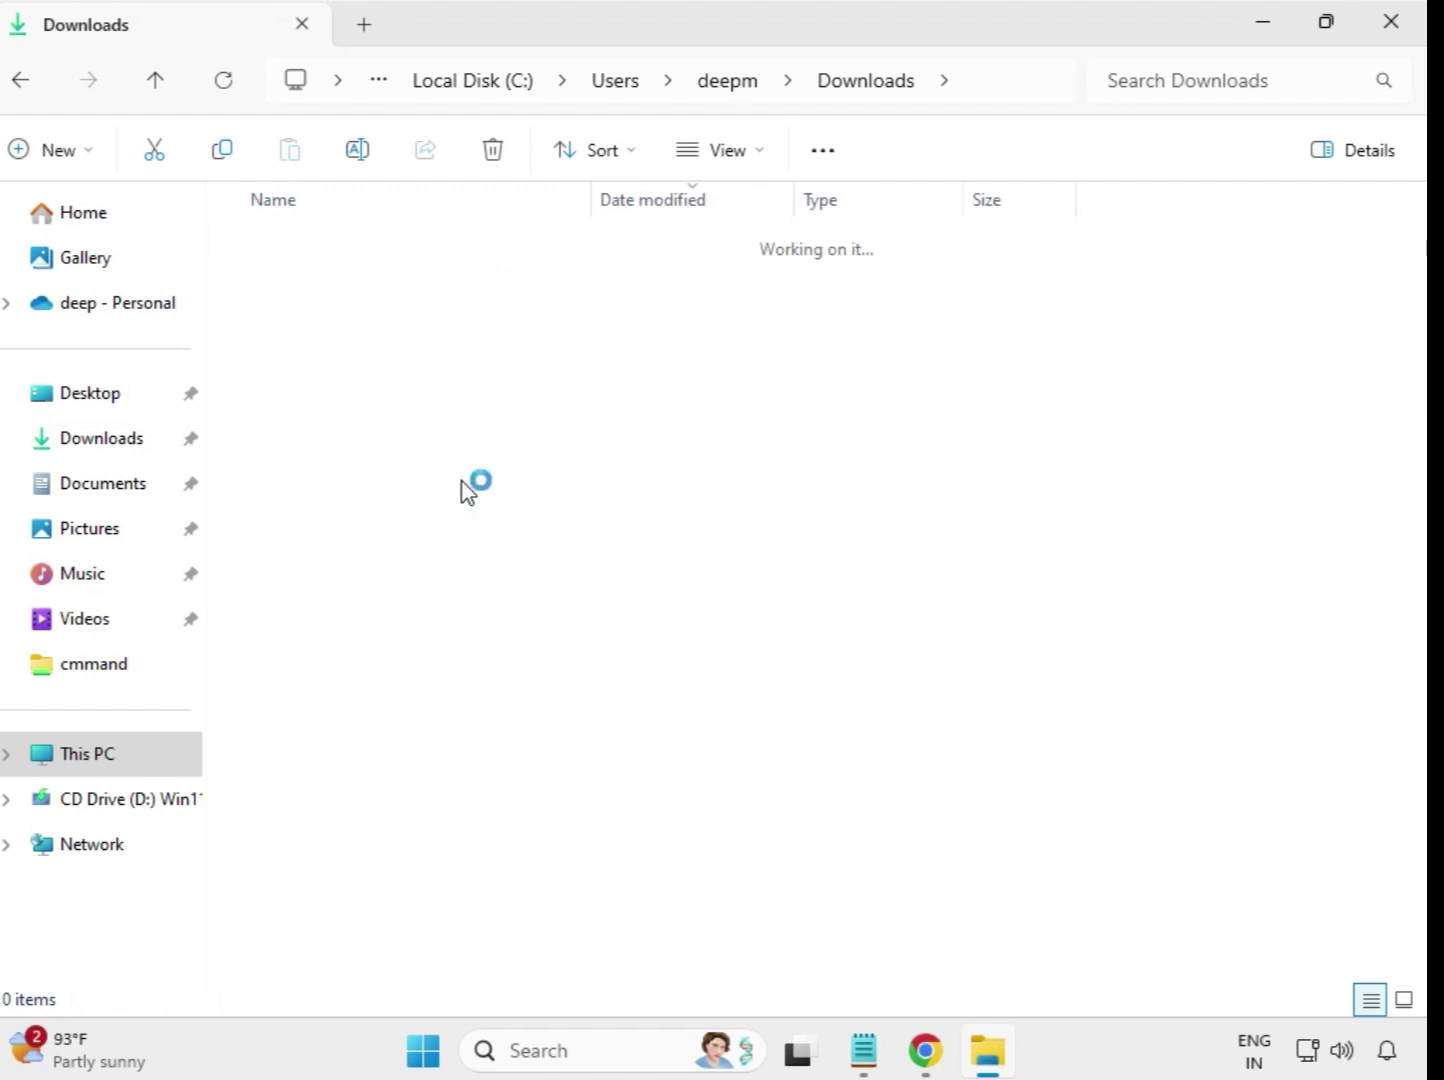
pyautogui.click(392, 298)
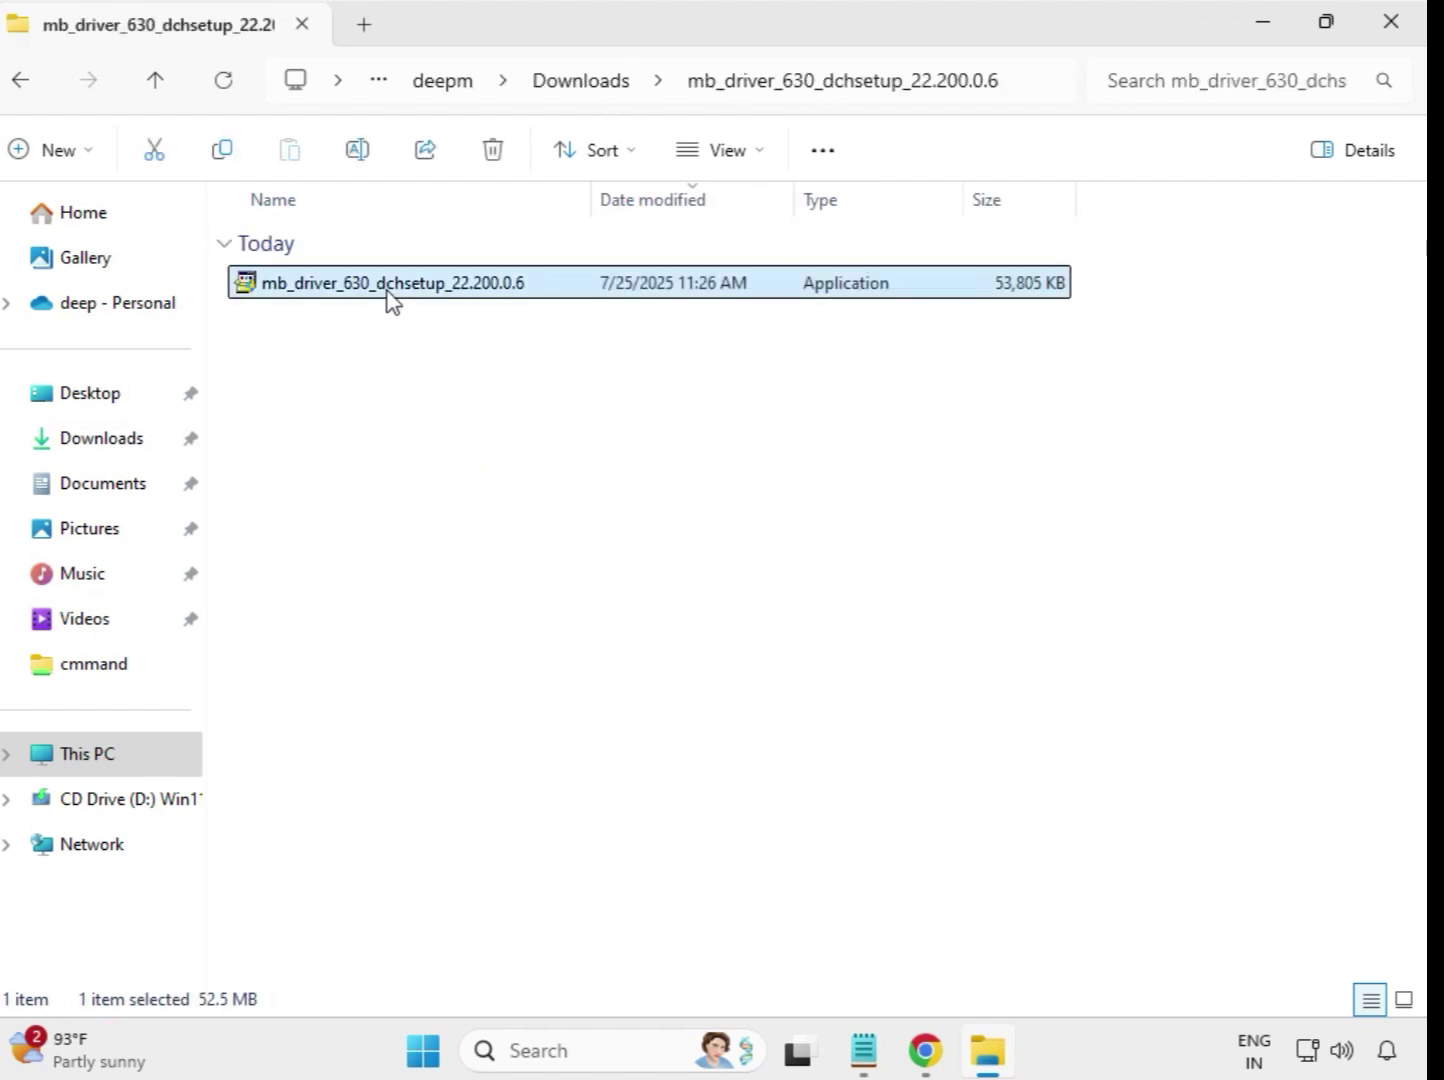
pyautogui.rightClick(392, 298)
pyautogui.click(552, 527)
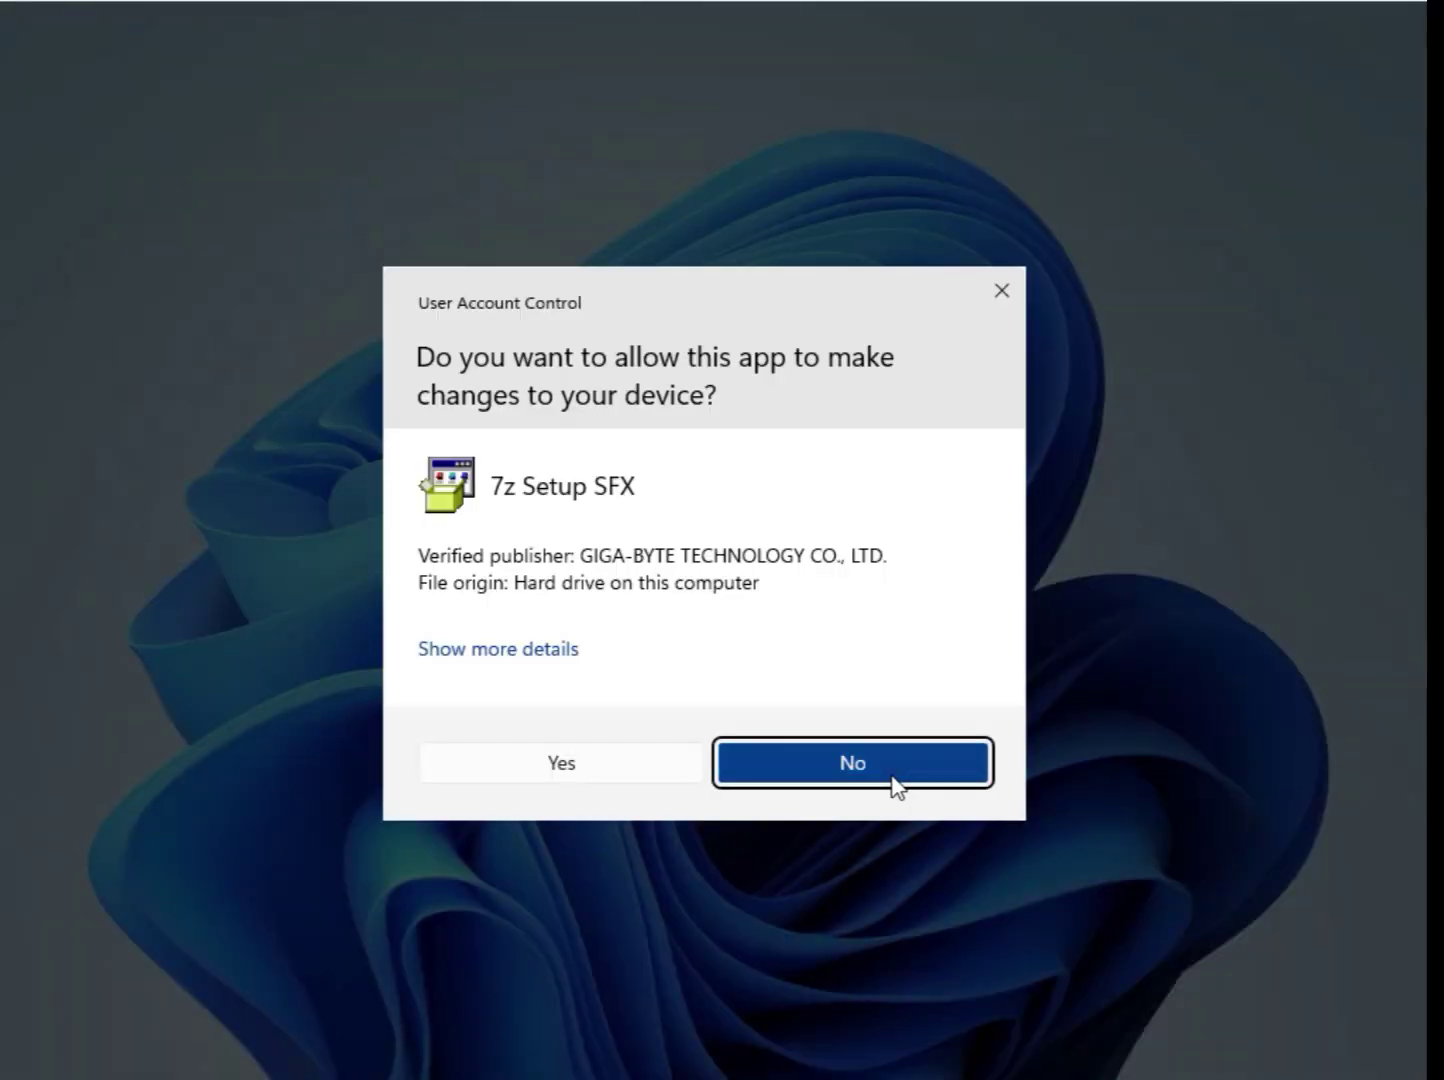
pyautogui.click(597, 779)
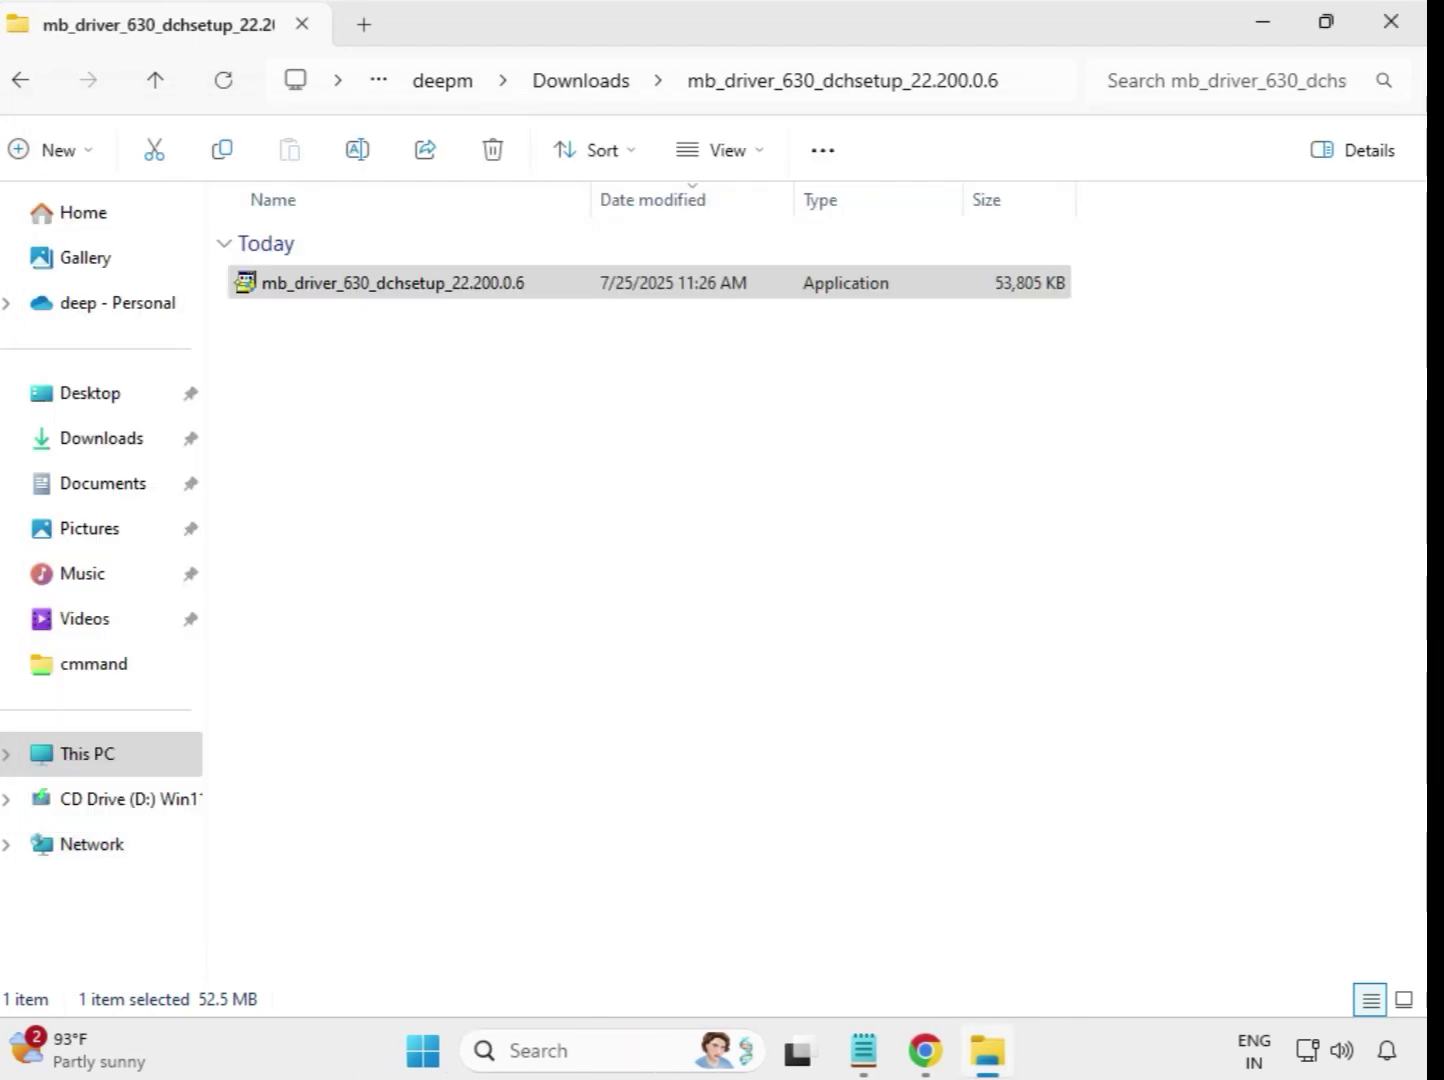
pyautogui.click(583, 84)
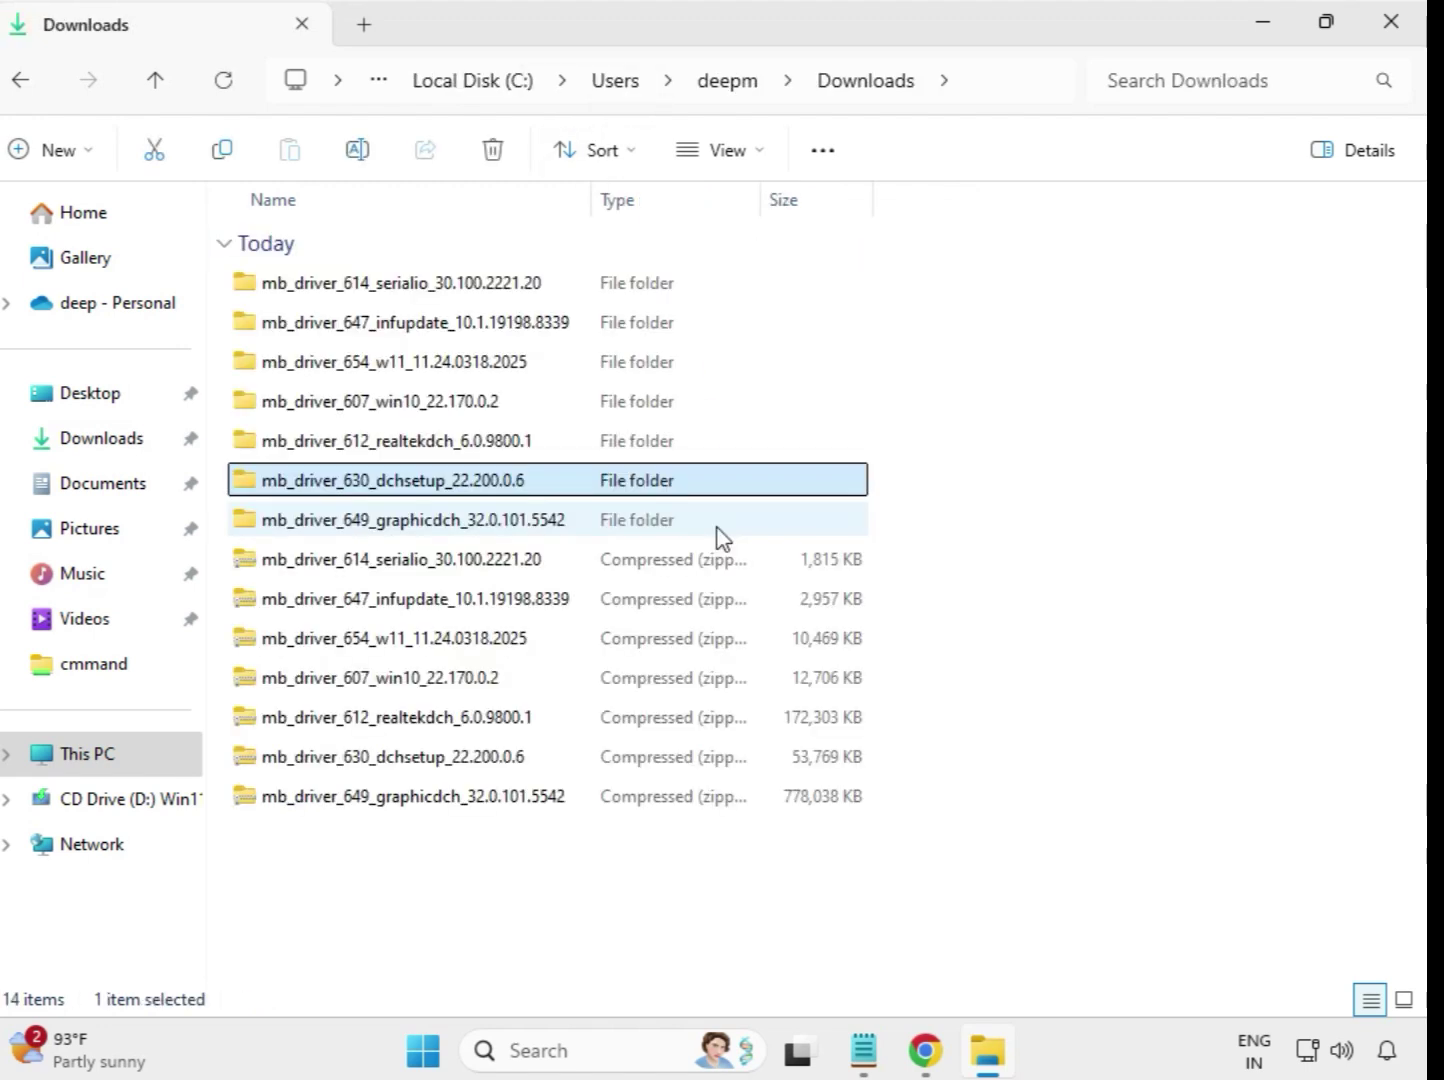
# - Run the mb_driver_649_graphicdch_32.0.101.5542 installer as administrator from its extracted folder, allowing it to make changes
pyautogui.click(440, 519)
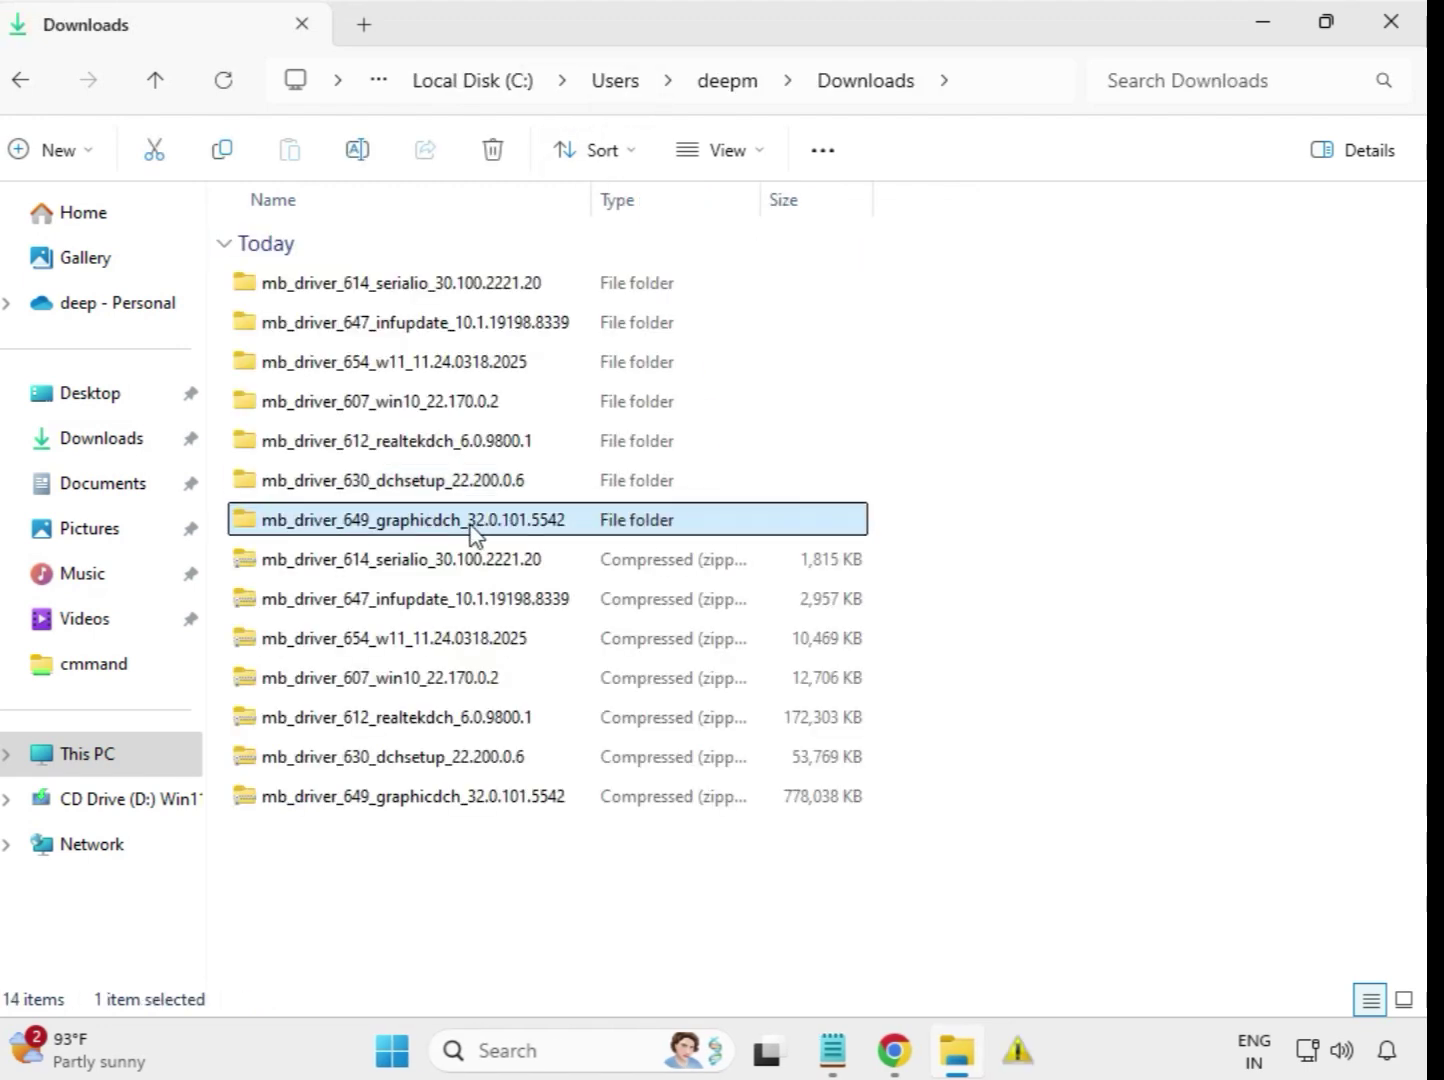
pyautogui.doubleClick(456, 521)
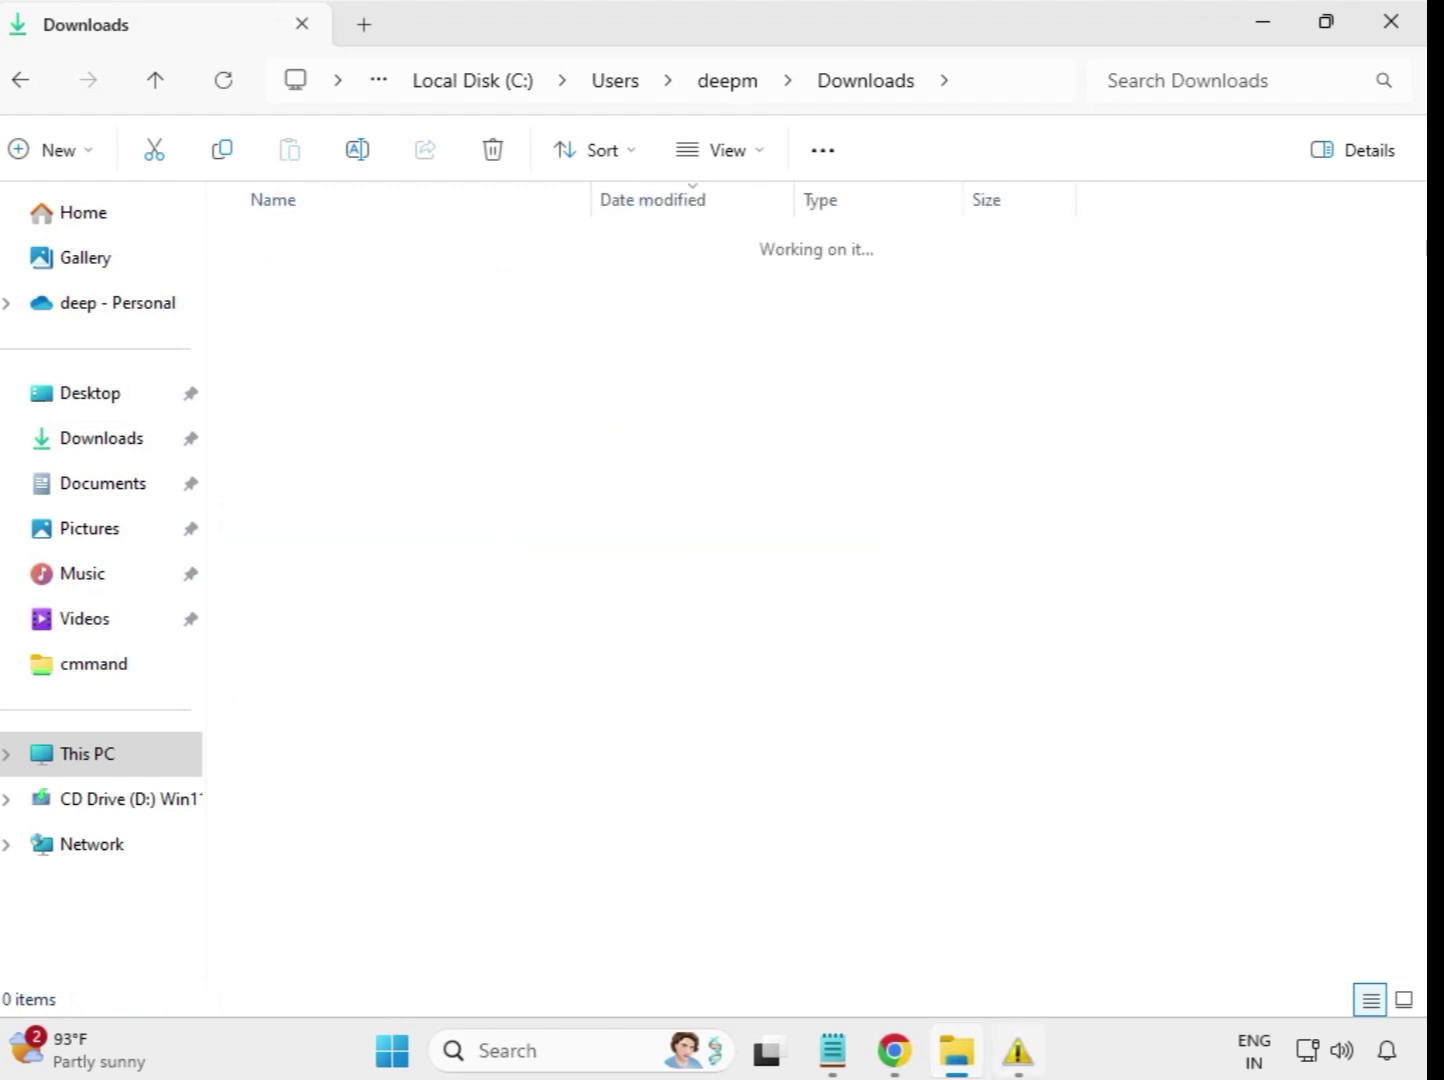
pyautogui.click(467, 285)
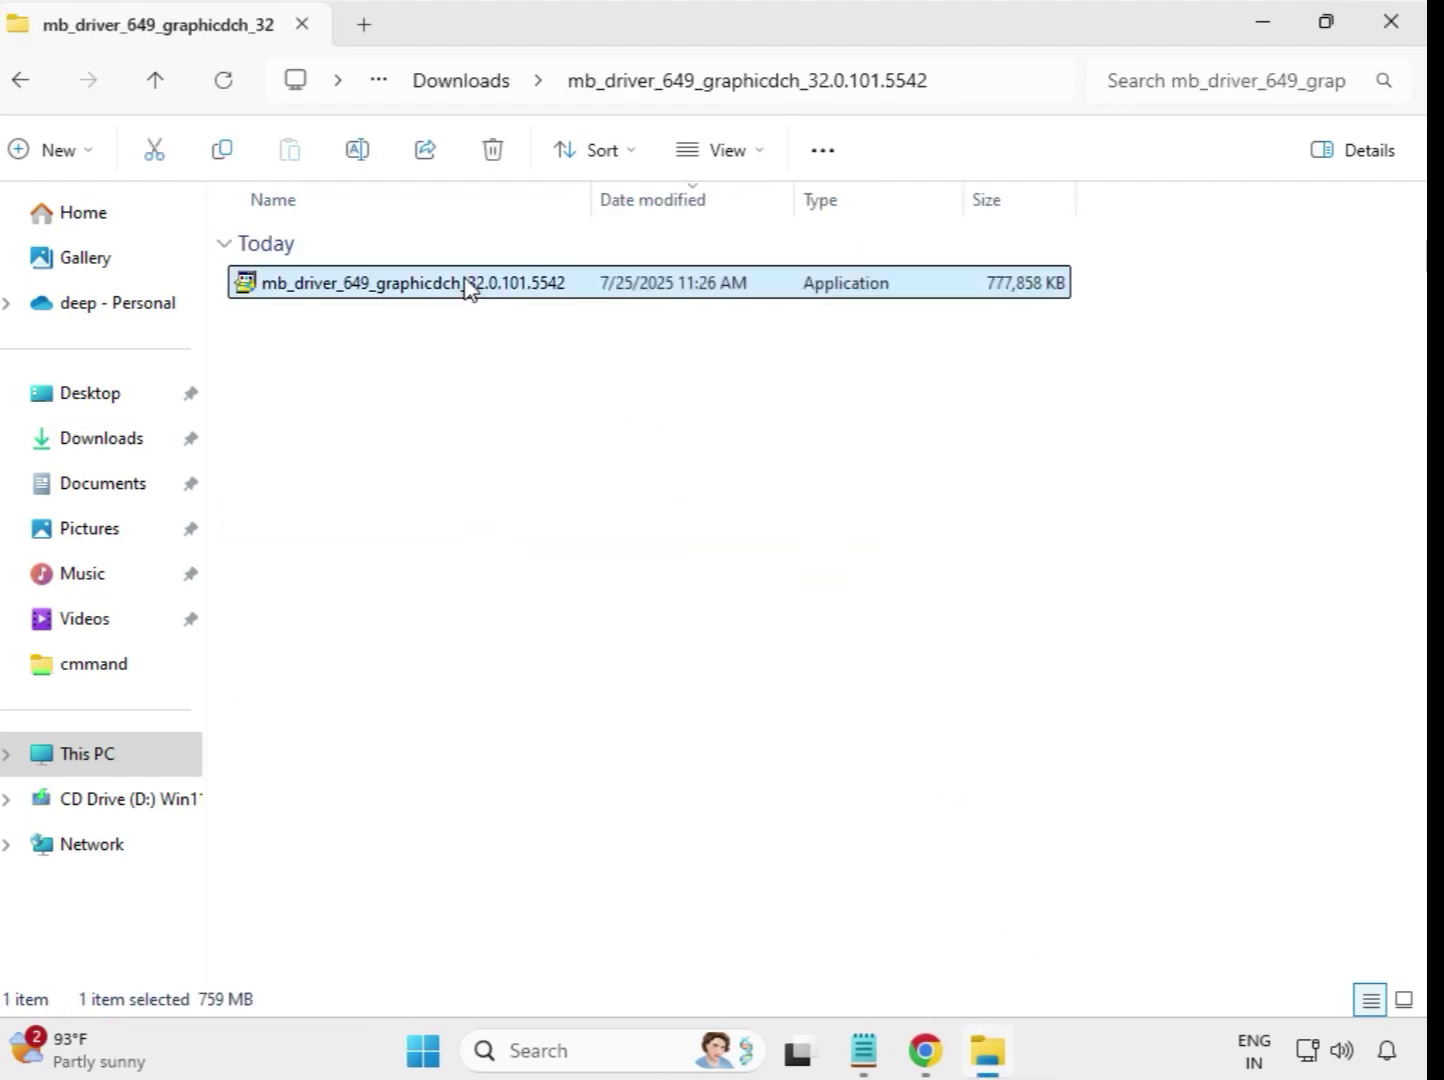
pyautogui.rightClick(467, 286)
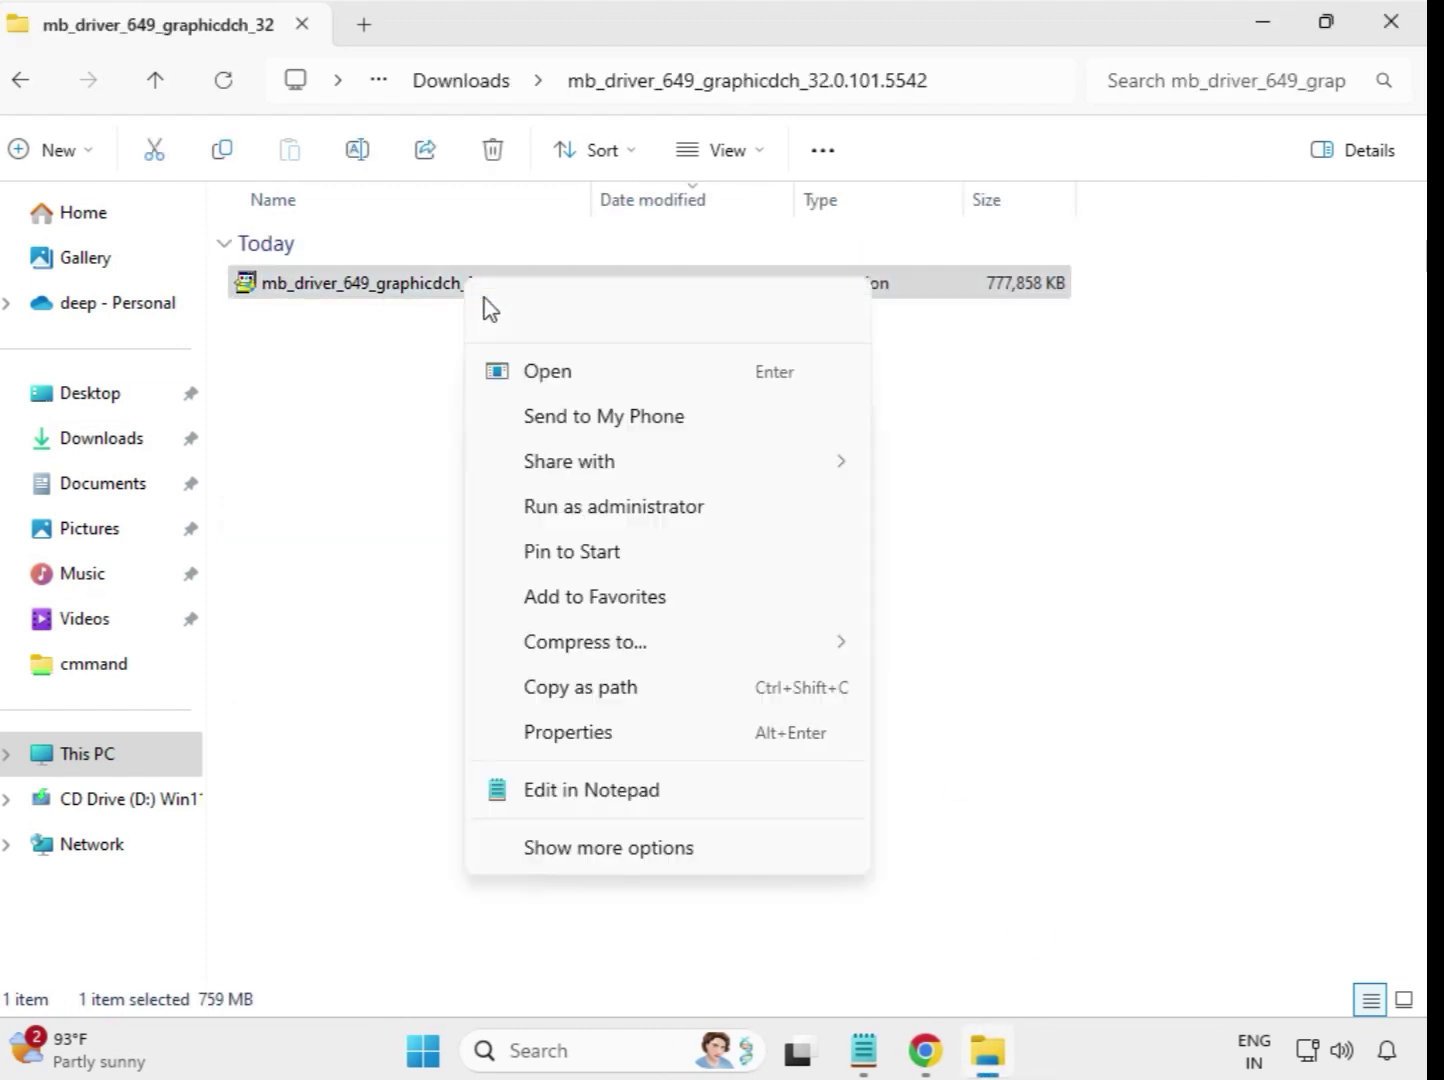
pyautogui.click(606, 510)
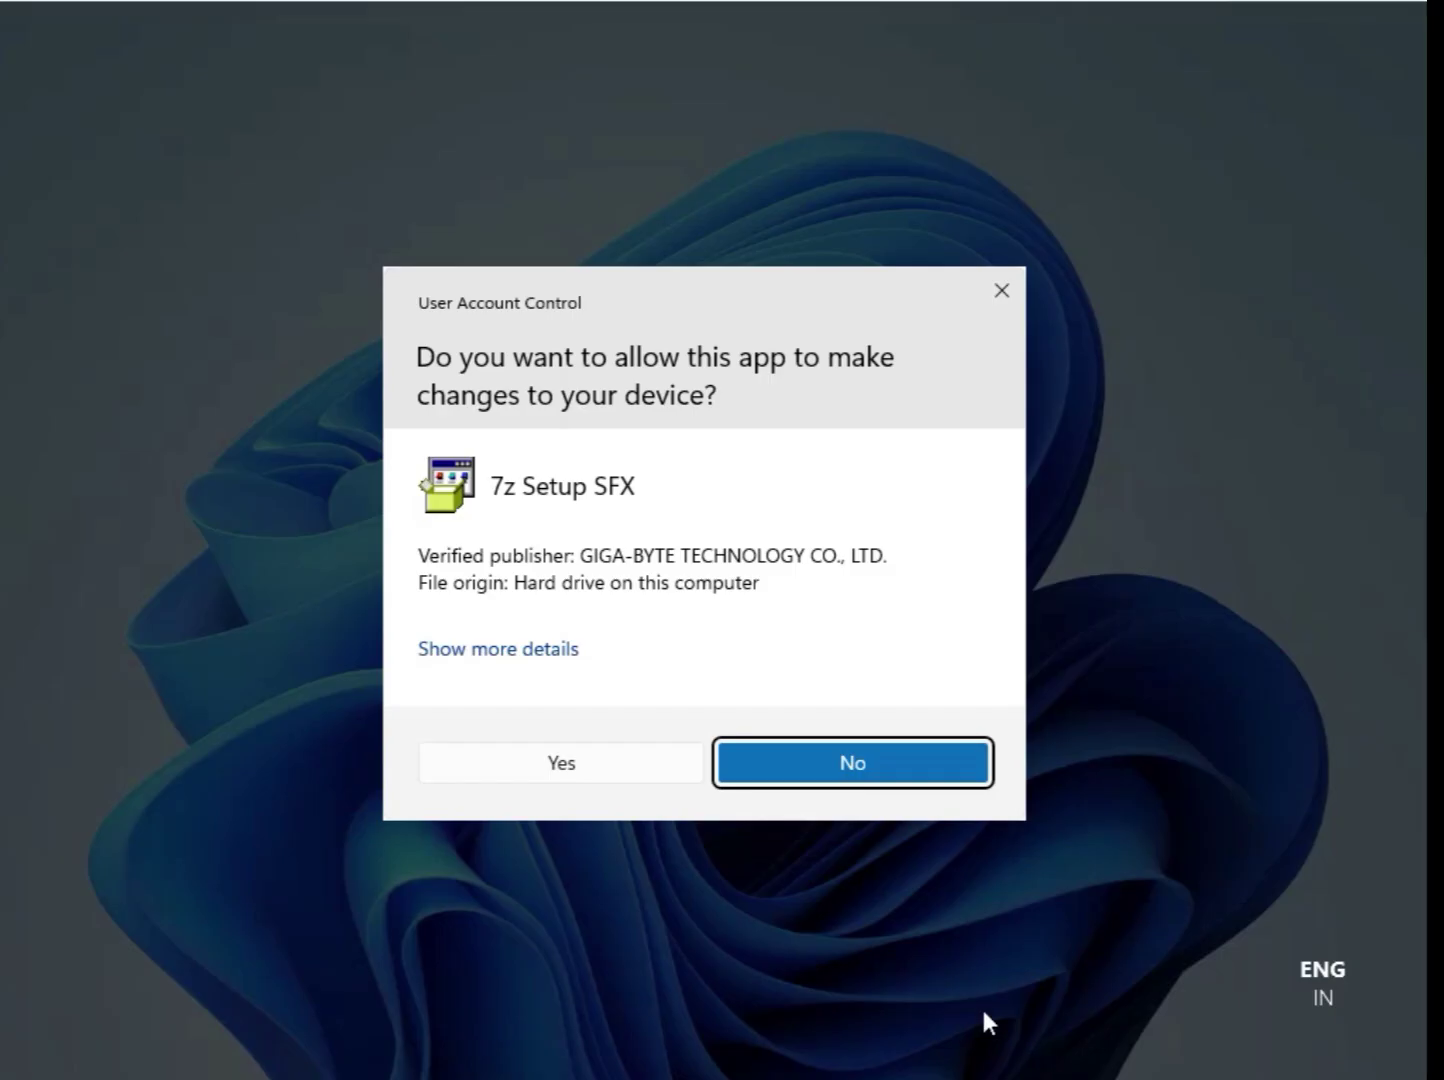
pyautogui.click(569, 763)
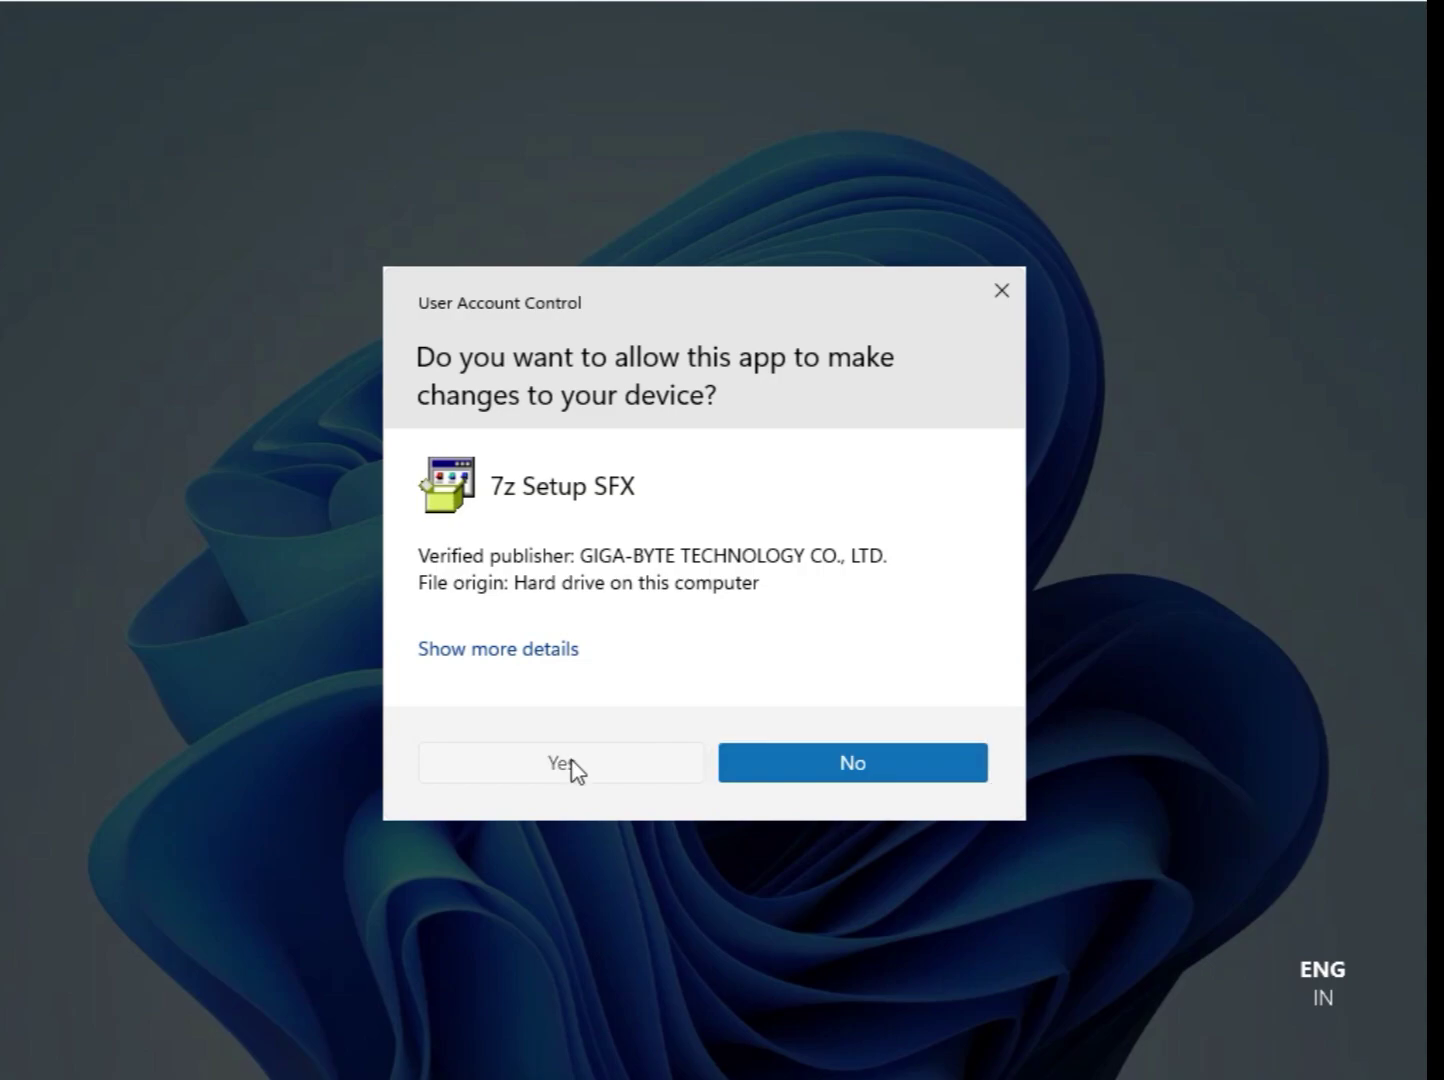